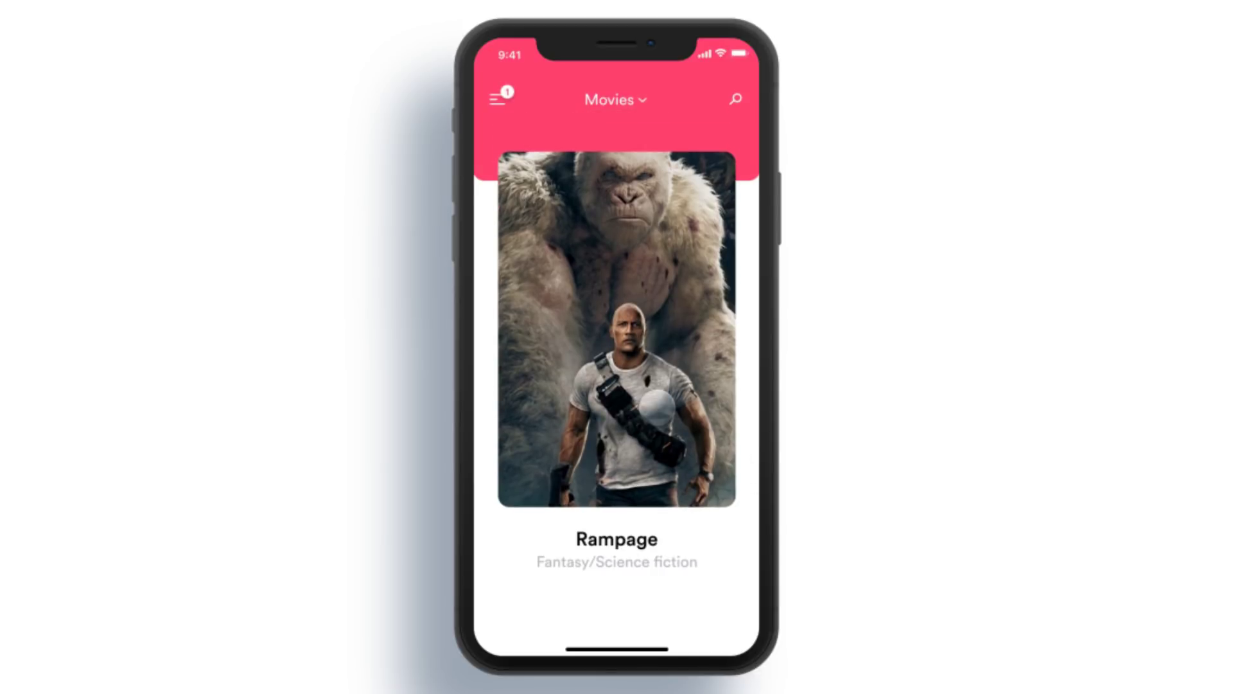
Step: Try out the Rampage movie card prototype by sliding the poster up and down and toggling its heart
{"action": "mouse_move", "coordinate": [709, 433]}
{"action": "left_mouse_down"}
{"action": "mouse_move", "coordinate": [550, 415]}
{"action": "mouse_move", "coordinate": [719, 434]}
{"action": "left_mouse_up"}
{"action": "left_click_drag", "start_coordinate": [657, 466], "coordinate": [654, 421]}
{"action": "left_click", "coordinate": [708, 494]}
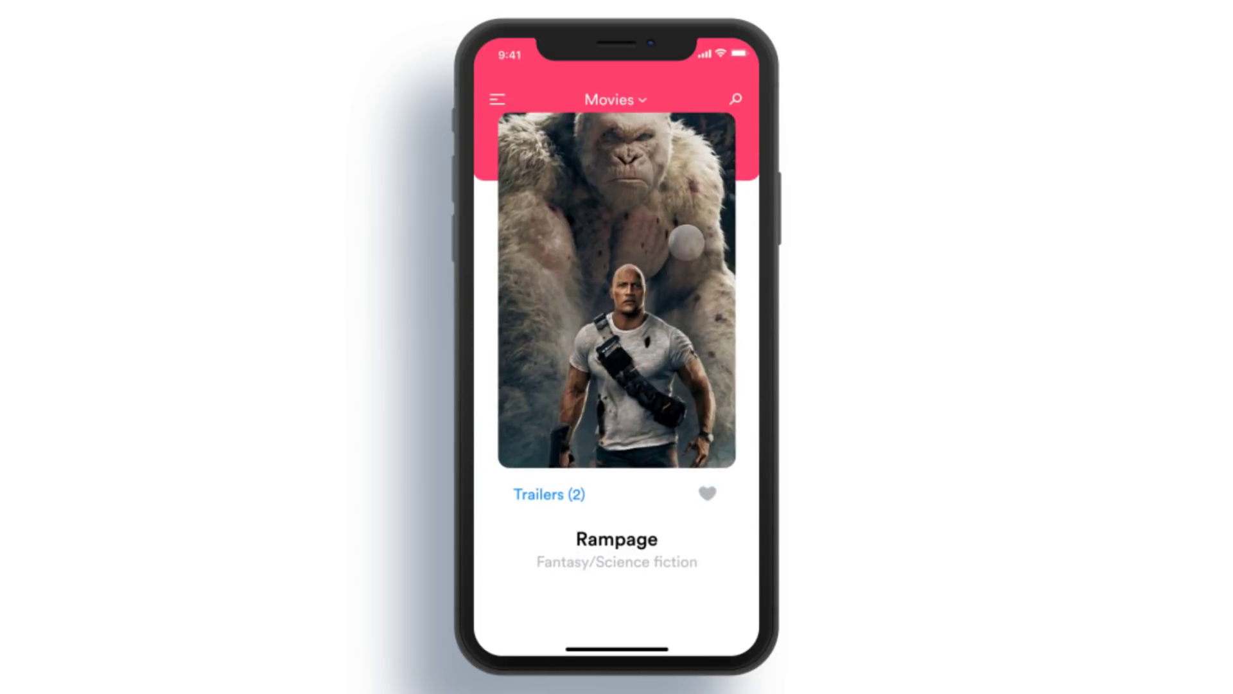
{"action": "left_click_drag", "start_coordinate": [686, 243], "coordinate": [689, 379]}
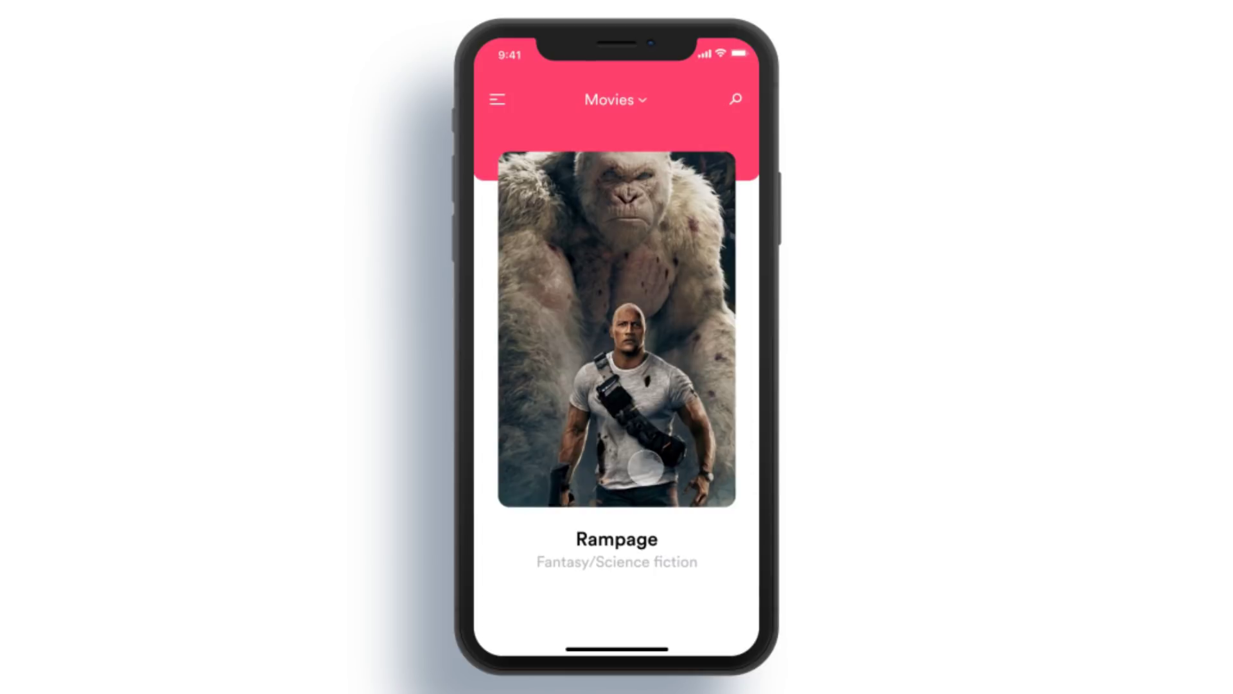
{"action": "left_click_drag", "start_coordinate": [650, 467], "coordinate": [646, 391]}
{"action": "left_click", "coordinate": [707, 494]}
{"action": "left_click_drag", "start_coordinate": [657, 295], "coordinate": [712, 428]}
{"action": "left_click_drag", "start_coordinate": [661, 463], "coordinate": [655, 297]}
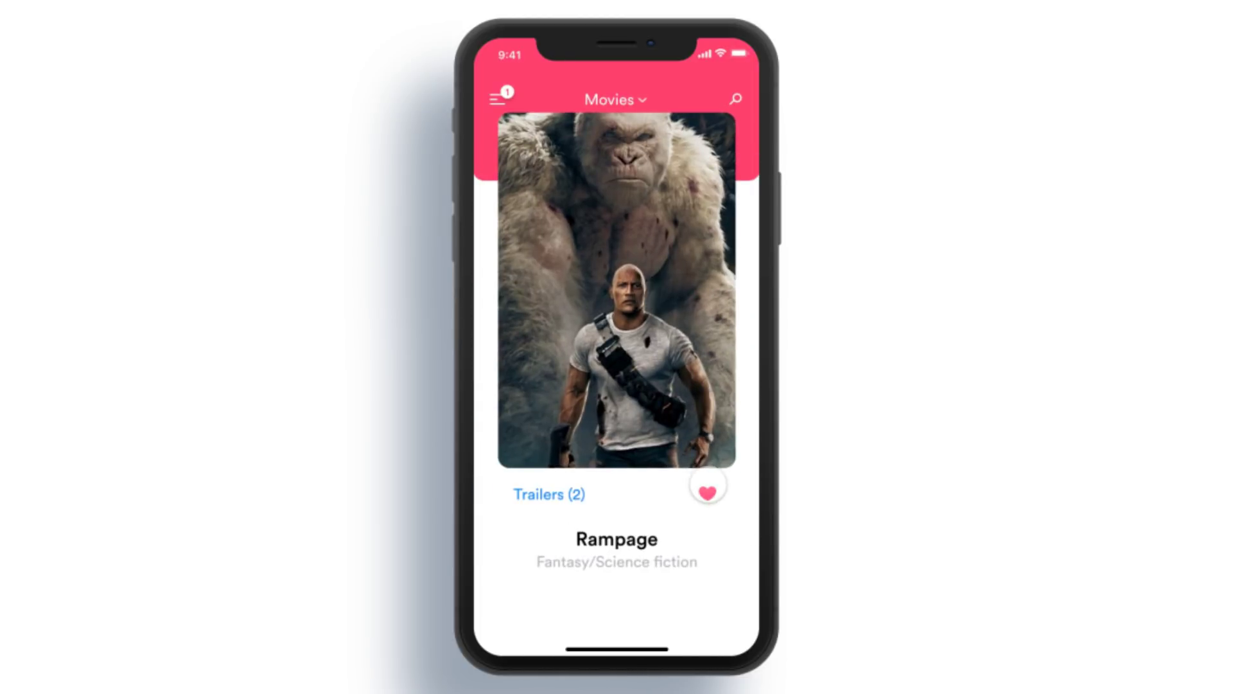
{"action": "left_click_drag", "start_coordinate": [685, 249], "coordinate": [686, 383]}
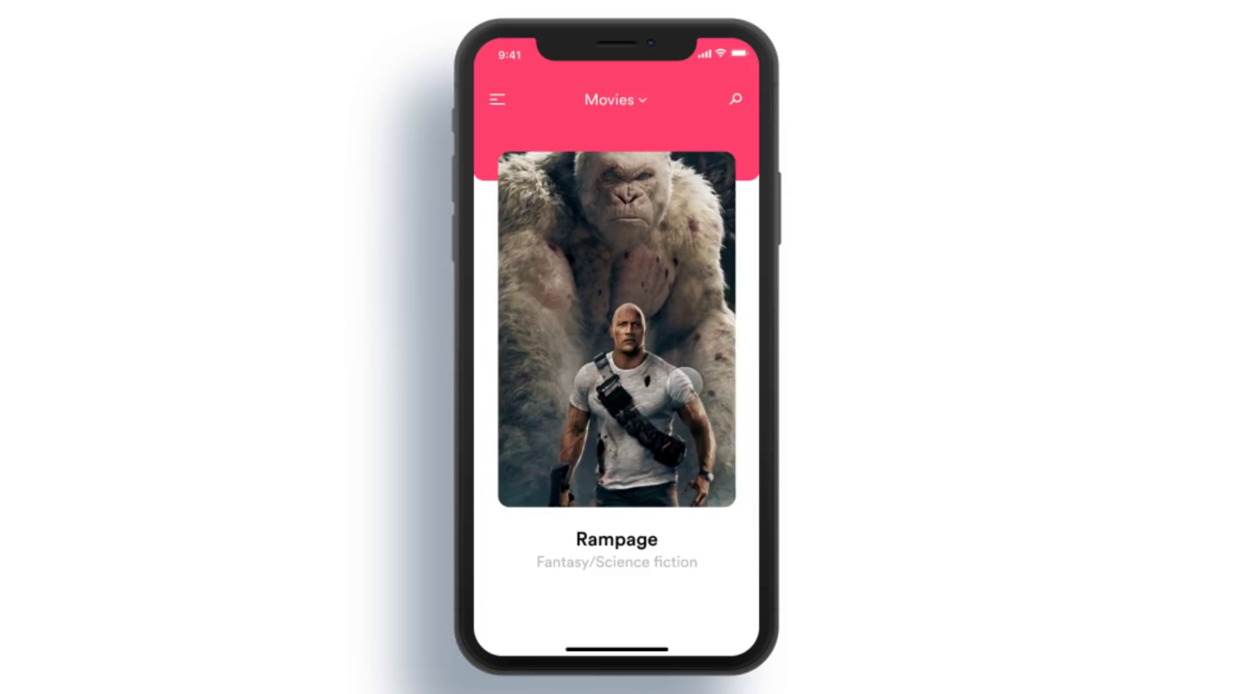
{"action": "left_click_drag", "start_coordinate": [655, 466], "coordinate": [645, 393]}
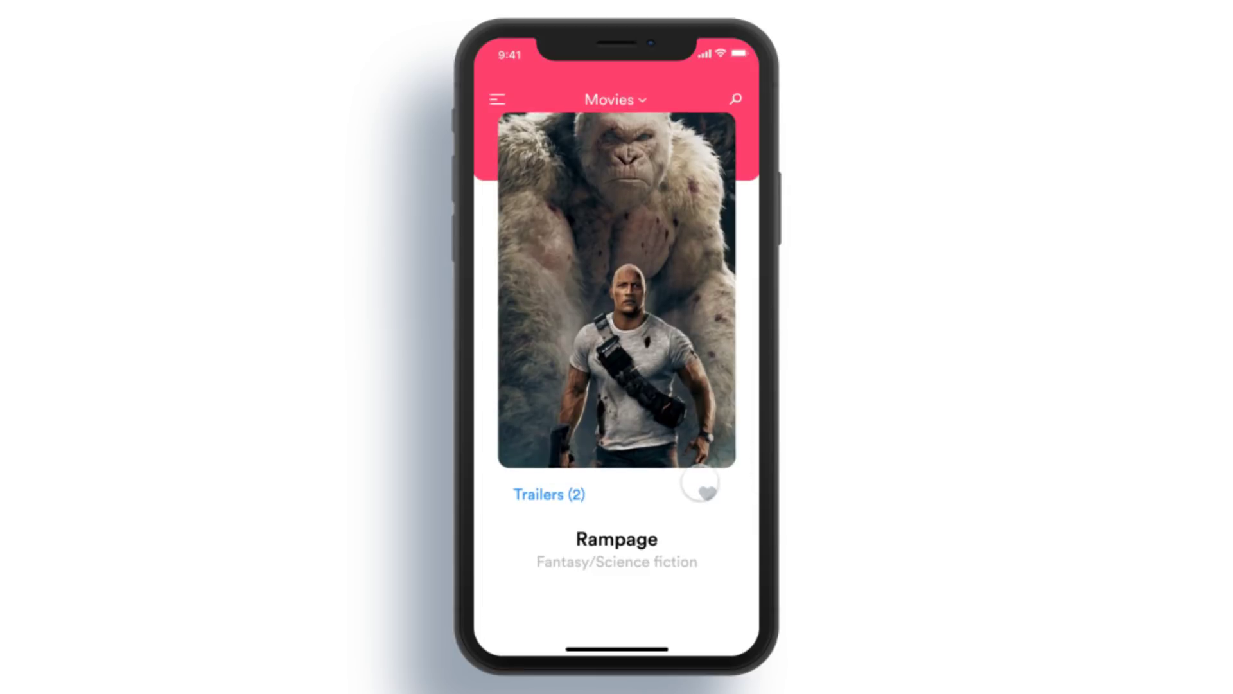
{"action": "left_click", "coordinate": [708, 496]}
{"action": "left_click_drag", "start_coordinate": [657, 296], "coordinate": [555, 421]}
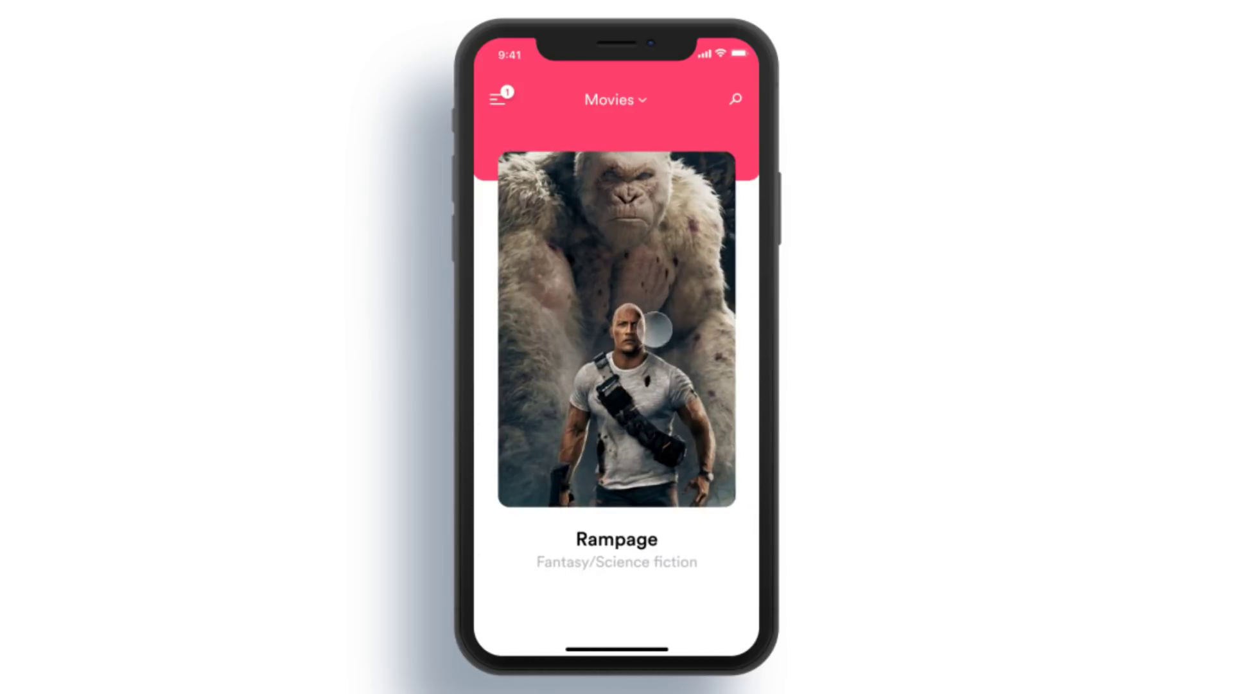
{"action": "left_click", "coordinate": [707, 493]}
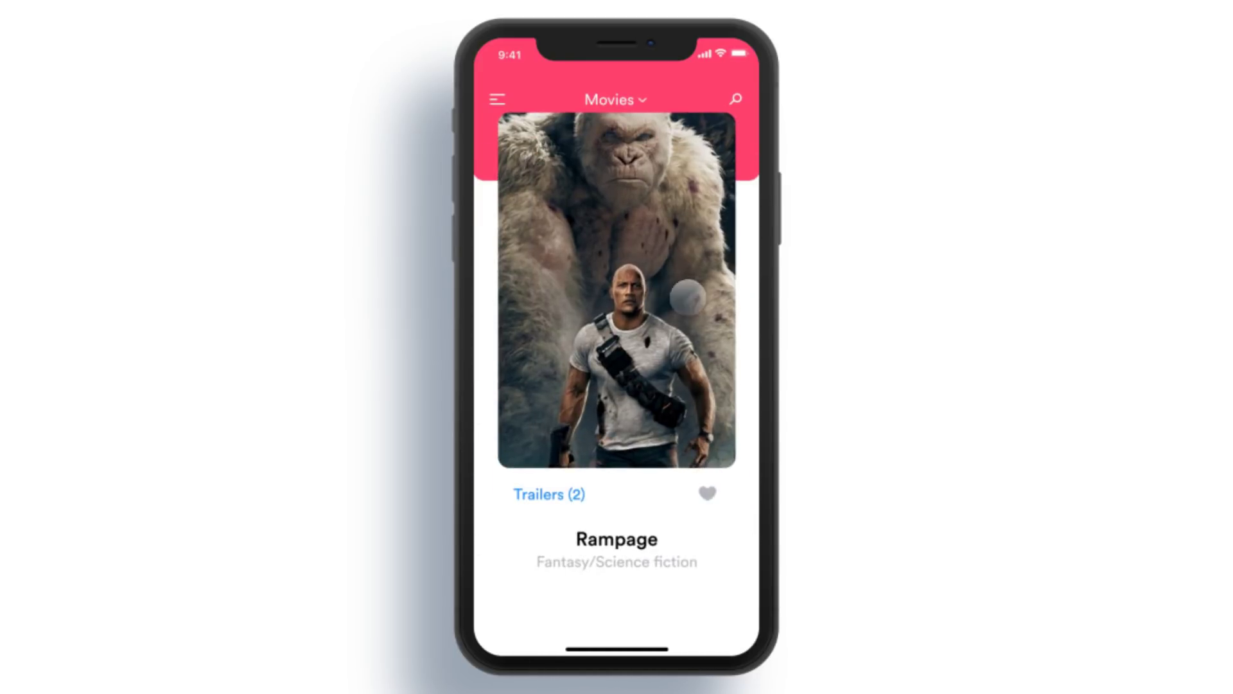
{"action": "left_click_drag", "start_coordinate": [686, 243], "coordinate": [685, 383]}
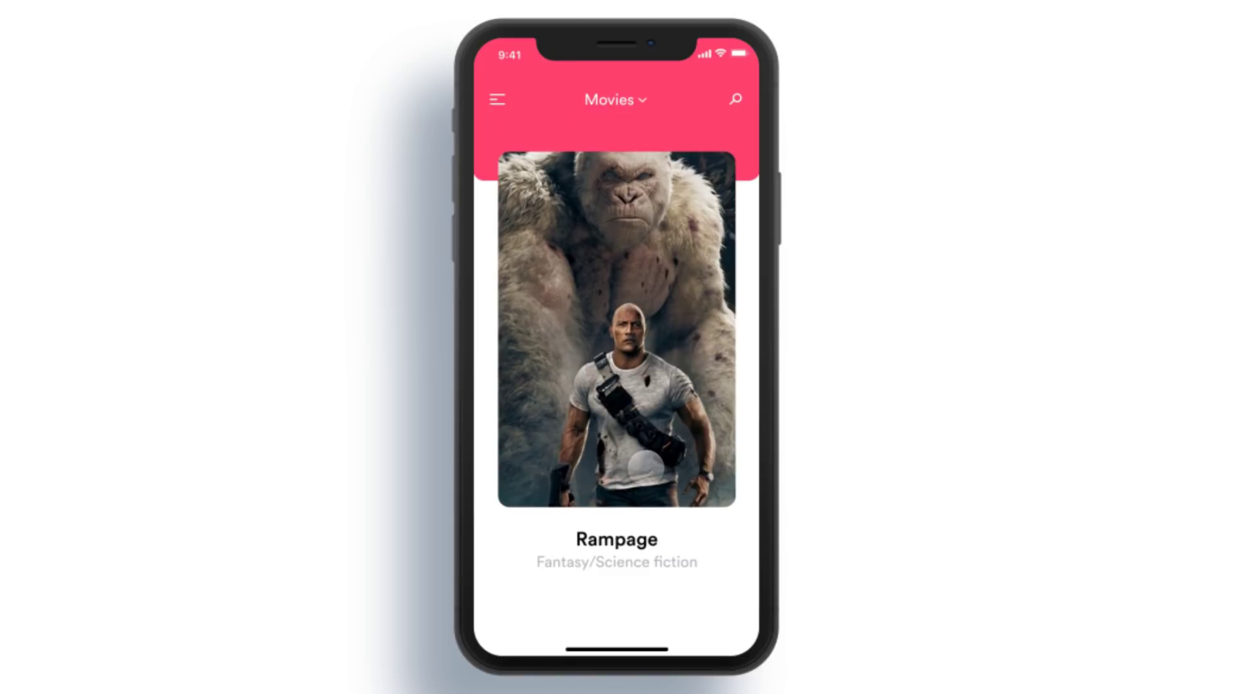
{"action": "left_click_drag", "start_coordinate": [645, 468], "coordinate": [645, 414]}
{"action": "left_click", "coordinate": [707, 494]}
{"action": "left_click_drag", "start_coordinate": [657, 295], "coordinate": [657, 404]}
{"action": "left_click_drag", "start_coordinate": [719, 434], "coordinate": [649, 430]}
{"action": "left_click_drag", "start_coordinate": [556, 420], "coordinate": [706, 424]}
{"action": "left_click_drag", "start_coordinate": [655, 468], "coordinate": [655, 341]}
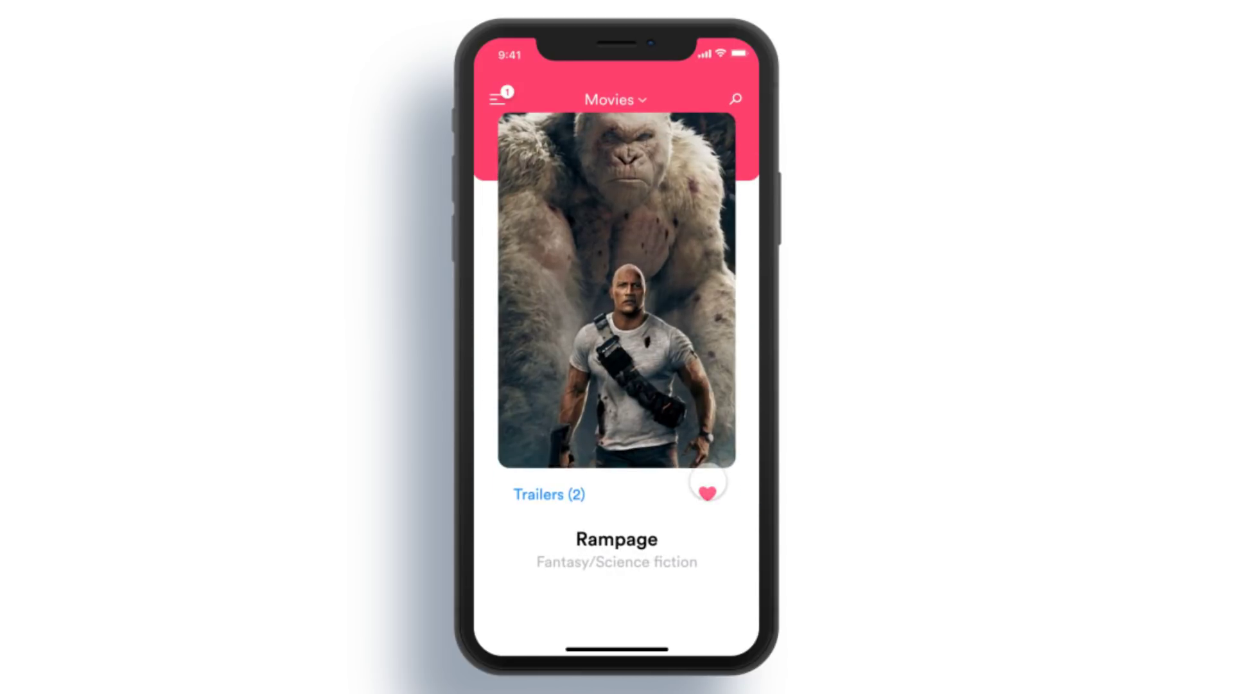
{"action": "left_click", "coordinate": [707, 492]}
{"action": "left_click_drag", "start_coordinate": [685, 241], "coordinate": [686, 379]}
{"action": "left_click_drag", "start_coordinate": [646, 468], "coordinate": [645, 424]}
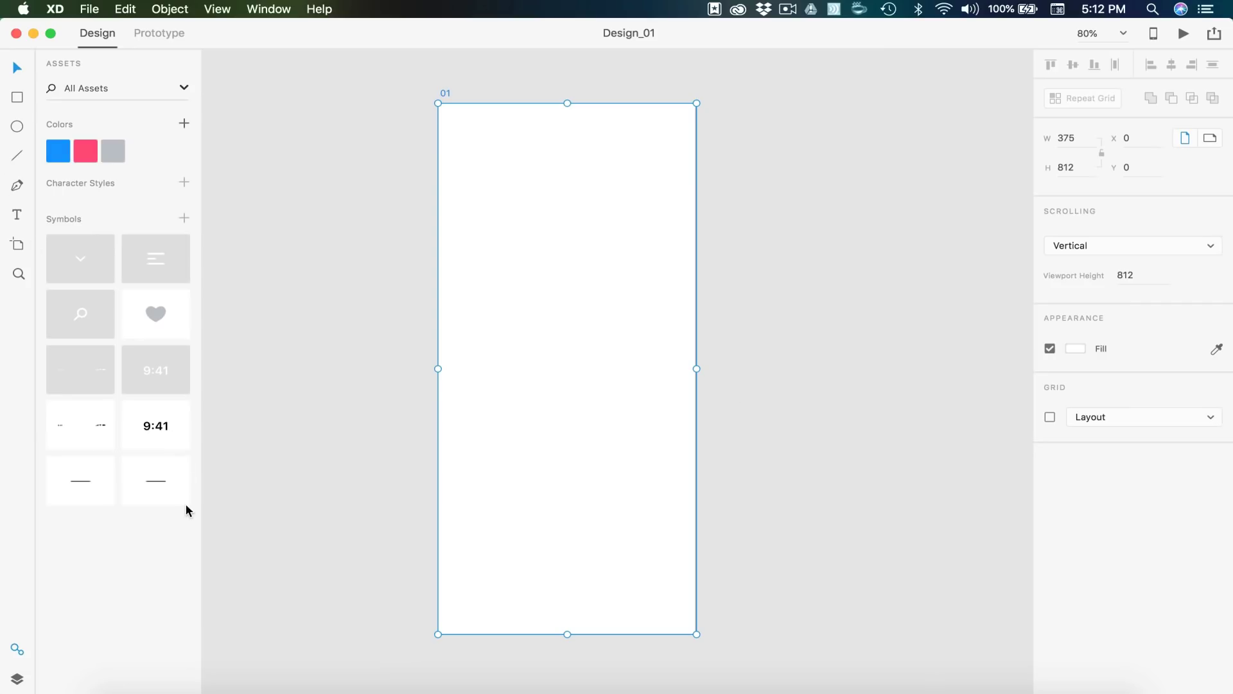
Step: Show the layout grid on artboard 01 and check its margins, column width and gutter width
{"action": "left_click", "coordinate": [1050, 417]}
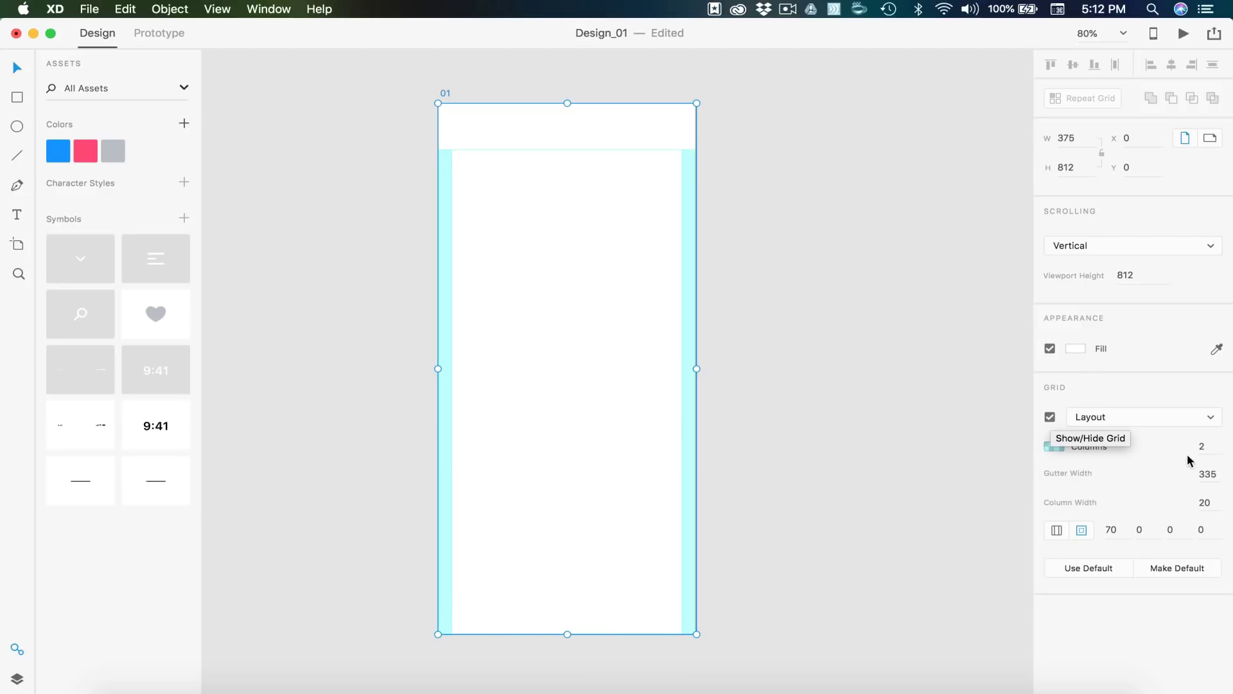
{"action": "left_click", "coordinate": [1096, 531]}
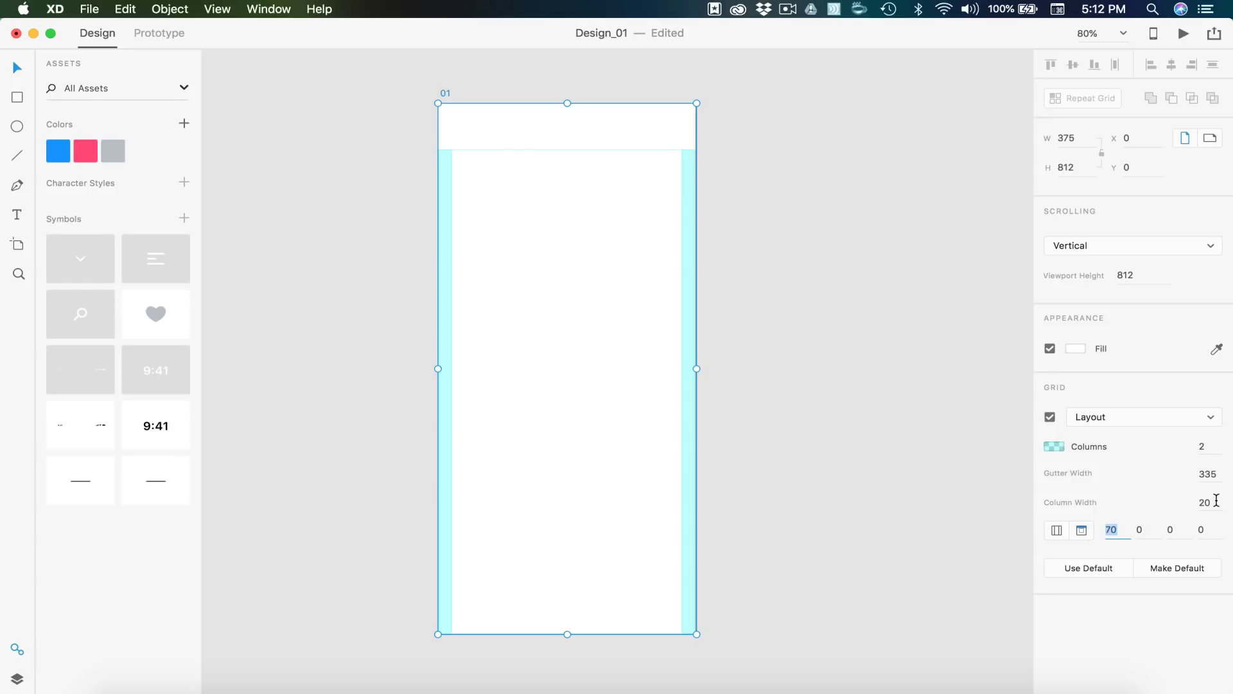
{"action": "left_click", "coordinate": [1215, 502]}
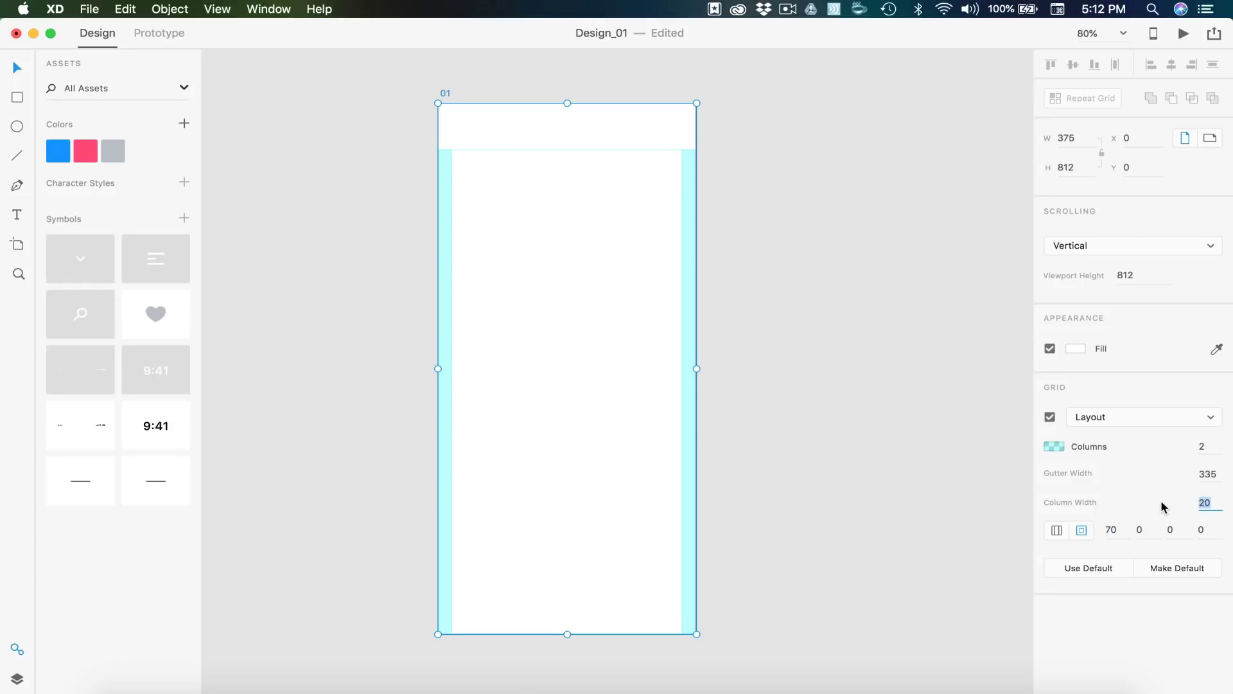
{"action": "left_click", "coordinate": [1207, 474]}
{"action": "left_click", "coordinate": [769, 337]}
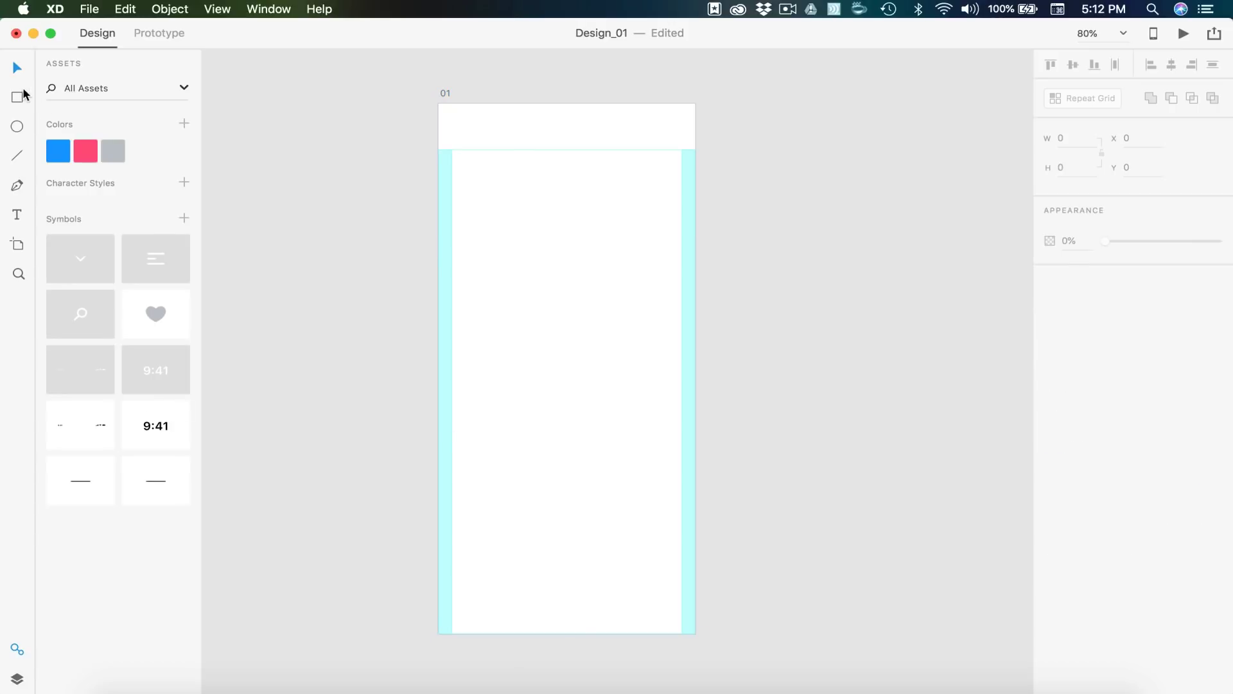
Step: Draw a 375-wide rectangle from the artboard's top edge and set its height to 189
{"action": "mouse_move", "coordinate": [442, 107]}
{"action": "left_mouse_down"}
{"action": "mouse_move", "coordinate": [666, 328]}
{"action": "mouse_move", "coordinate": [696, 286]}
{"action": "left_mouse_up"}
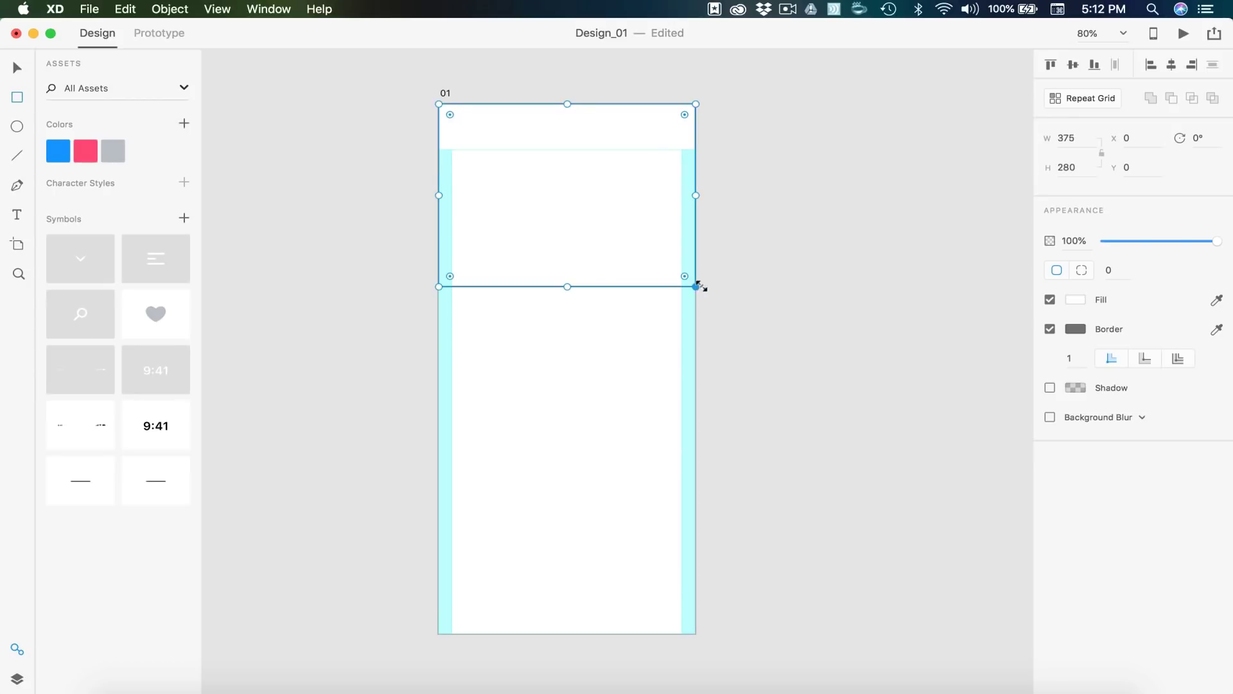
{"action": "left_click", "coordinate": [1090, 161]}
{"action": "type", "text": "189"}
{"action": "key", "text": "Return"}
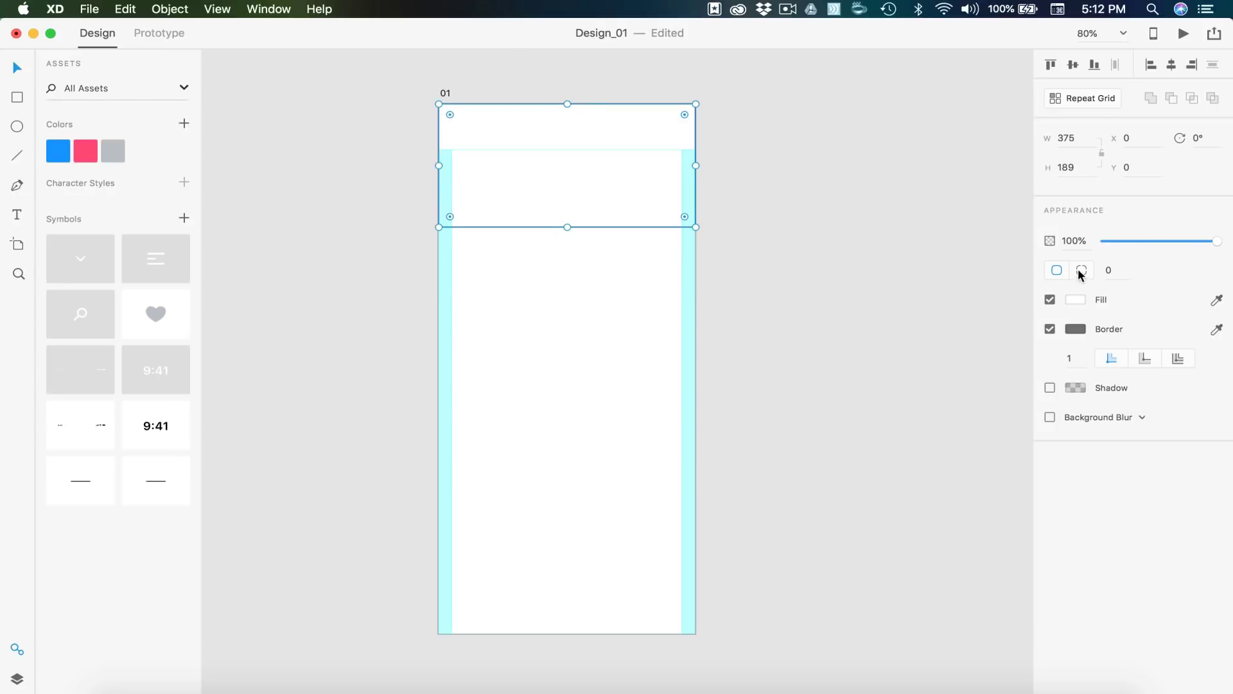
Step: Round only the rectangle's two bottom corners to 15 and remove its border
{"action": "left_click", "coordinate": [1173, 269]}
{"action": "type", "text": "15"}
{"action": "left_click", "coordinate": [1207, 270]}
{"action": "type", "text": "15"}
{"action": "key", "text": "Return"}
{"action": "left_click", "coordinate": [1049, 329]}
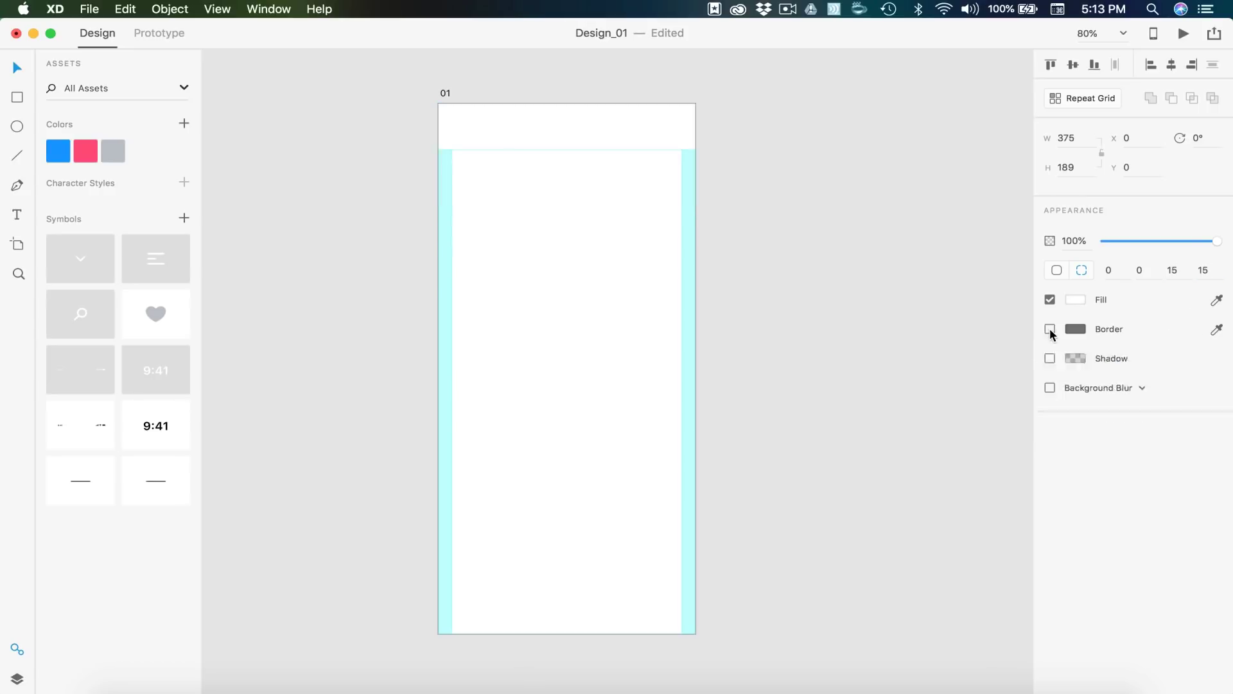
Step: Fill the header rectangle with the saved pink color and copy its hex value #FF4877
{"action": "left_click", "coordinate": [85, 154]}
{"action": "right_click", "coordinate": [84, 153]}
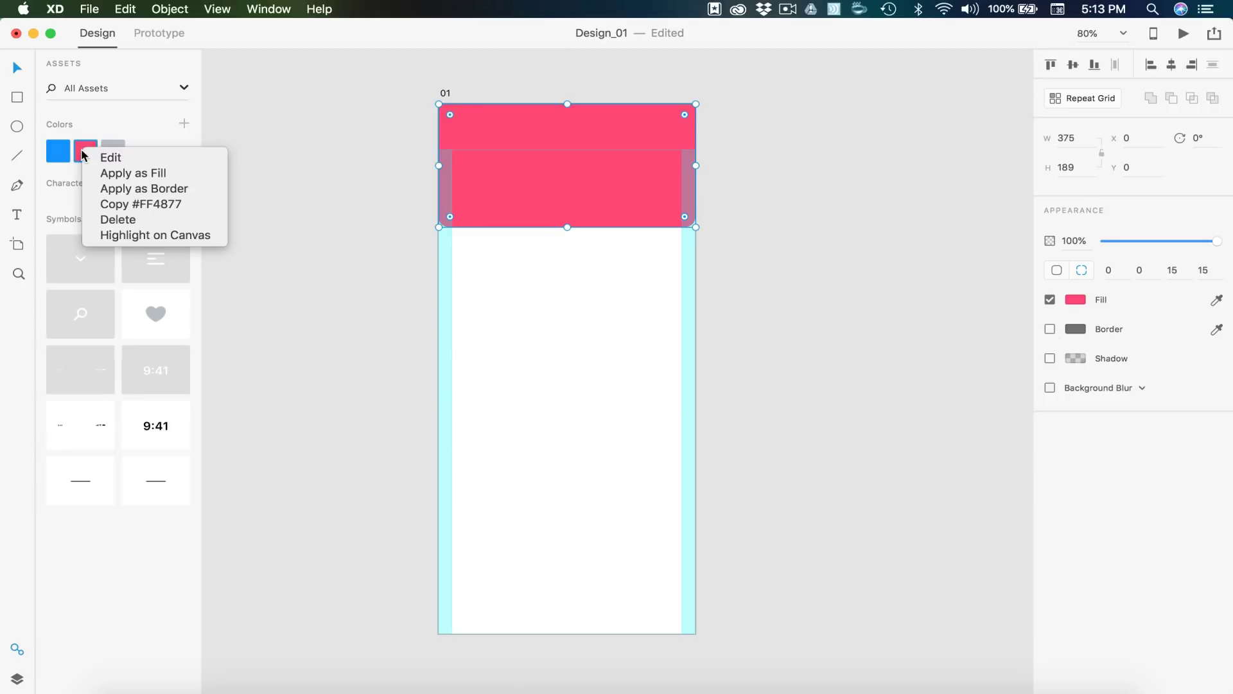
{"action": "left_click", "coordinate": [144, 210]}
Step: Place the white status bar symbol on the header, centered horizontally and aligned to the artboard's top edge
{"action": "left_click_drag", "start_coordinate": [77, 374], "coordinate": [540, 137]}
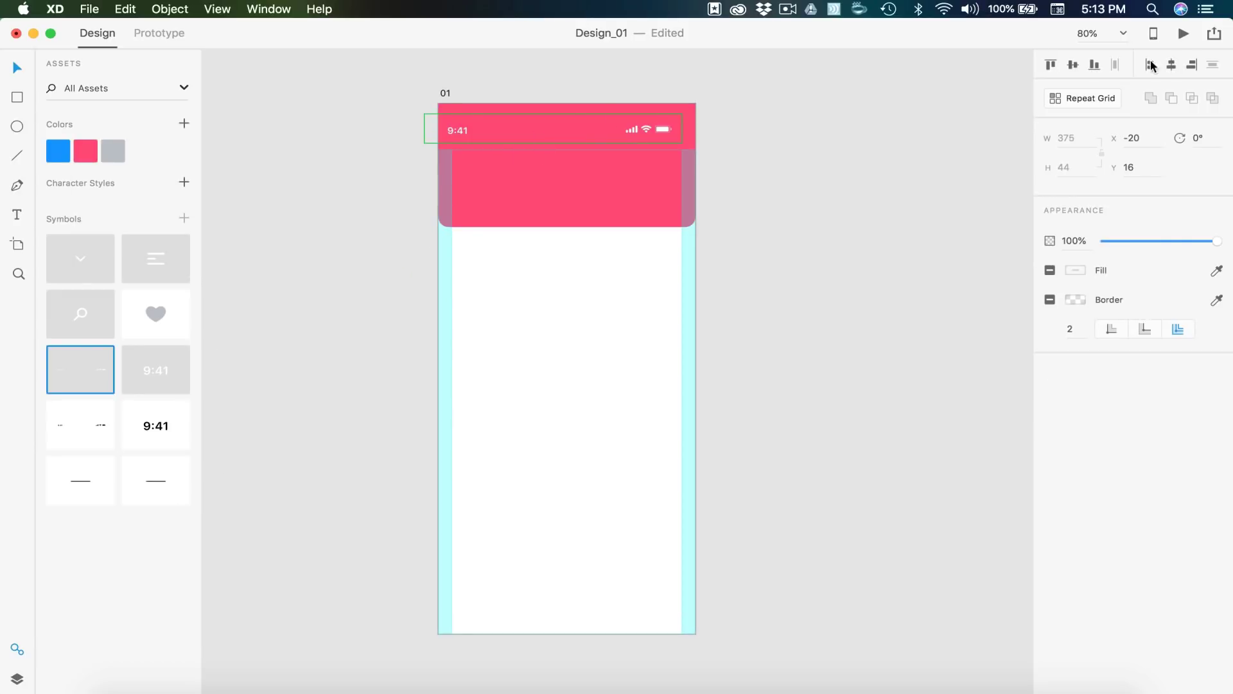
{"action": "left_click", "coordinate": [1171, 66]}
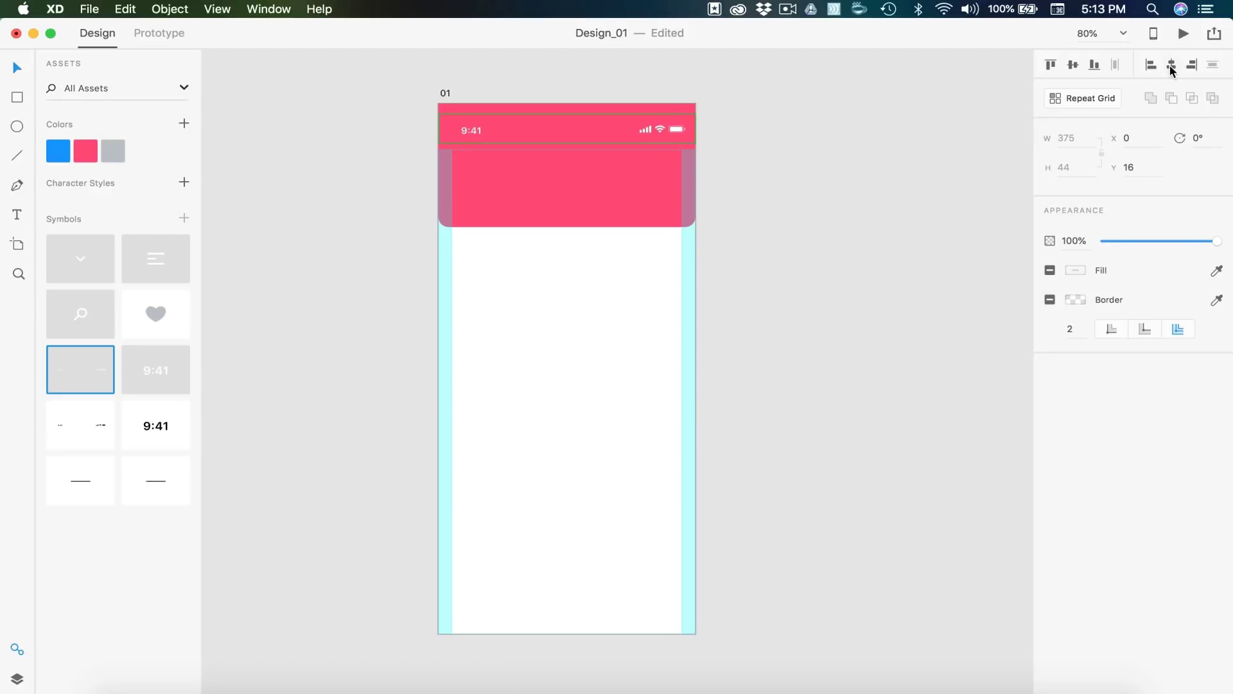
{"action": "left_click", "coordinate": [1050, 65]}
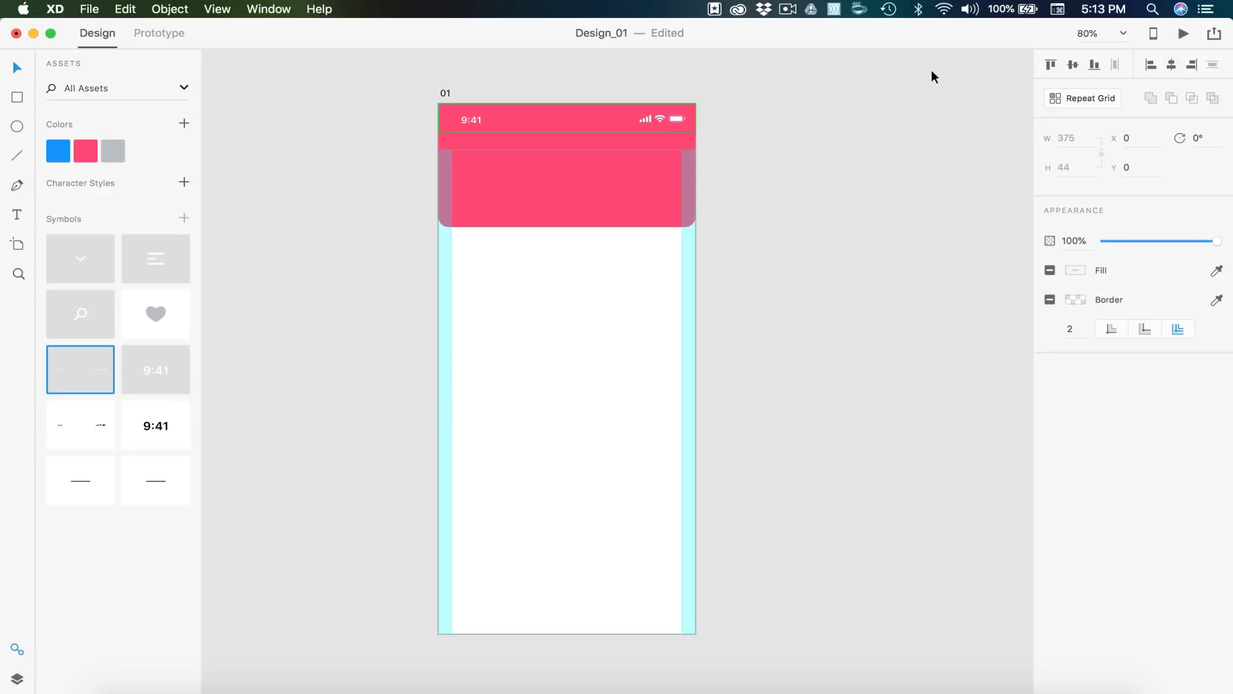
{"action": "left_click", "coordinate": [727, 148]}
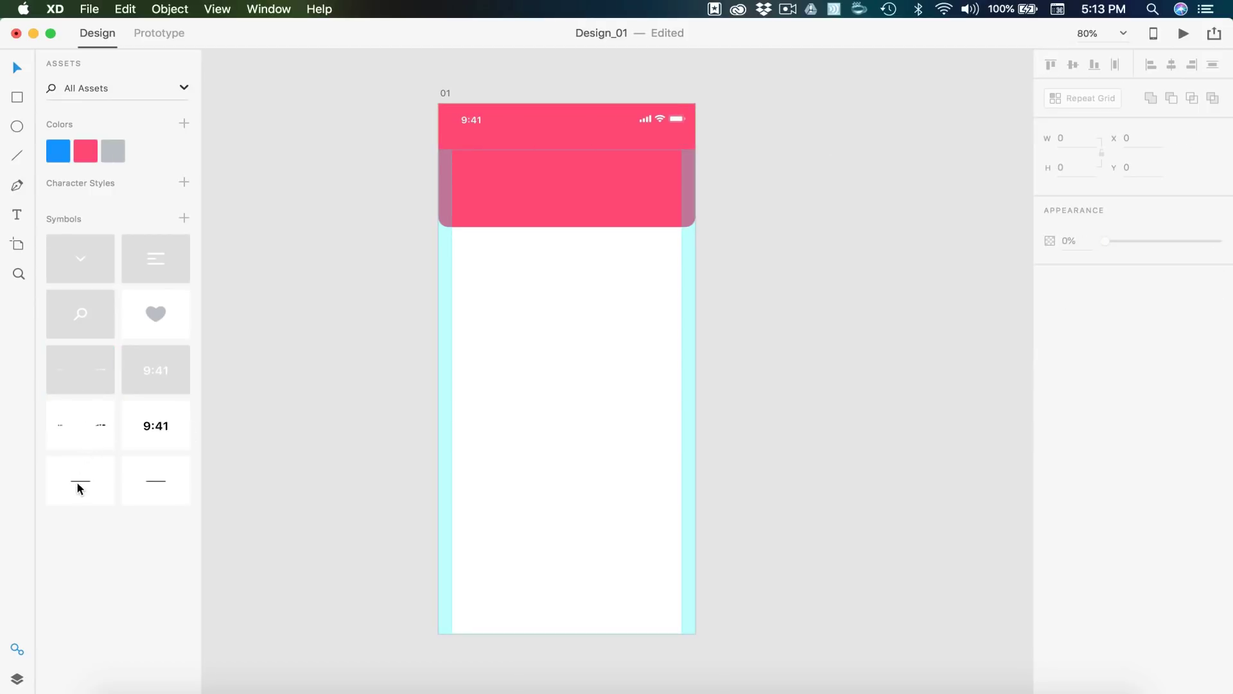
Step: Place the black home indicator symbol on the artboard, centered horizontally and aligned to its bottom edge
{"action": "left_click_drag", "start_coordinate": [83, 486], "coordinate": [592, 560]}
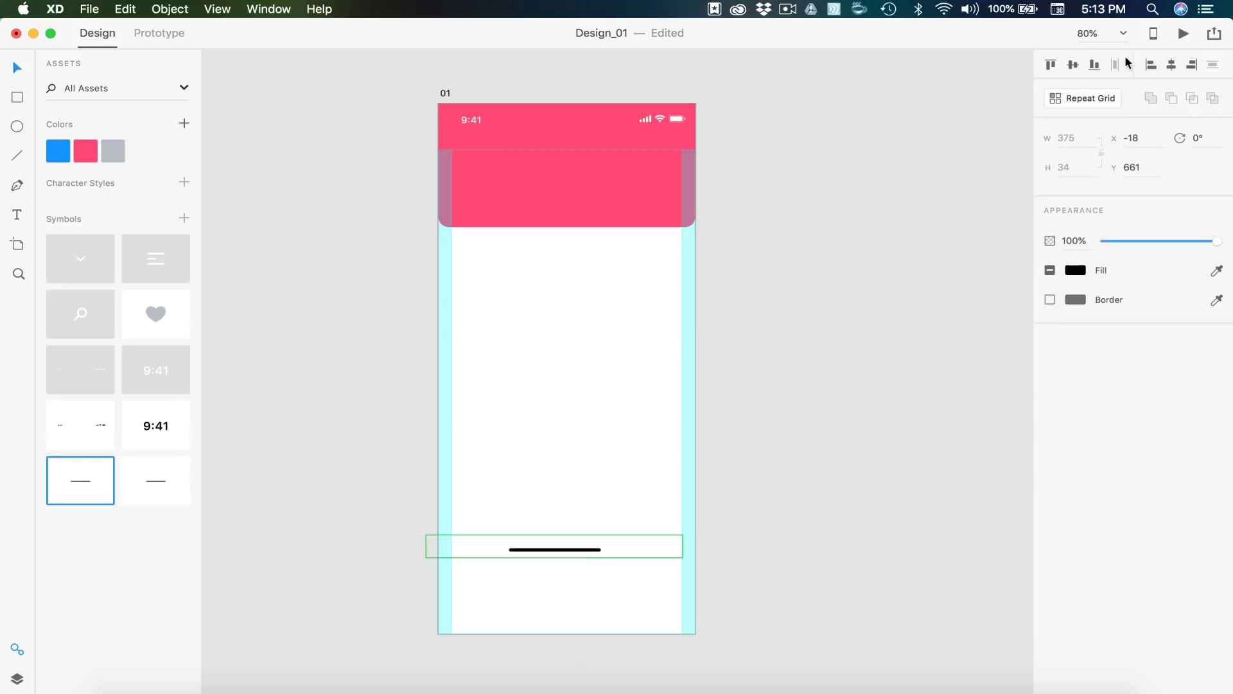
{"action": "left_click", "coordinate": [1171, 64]}
{"action": "left_click", "coordinate": [1094, 64]}
{"action": "left_click", "coordinate": [826, 461]}
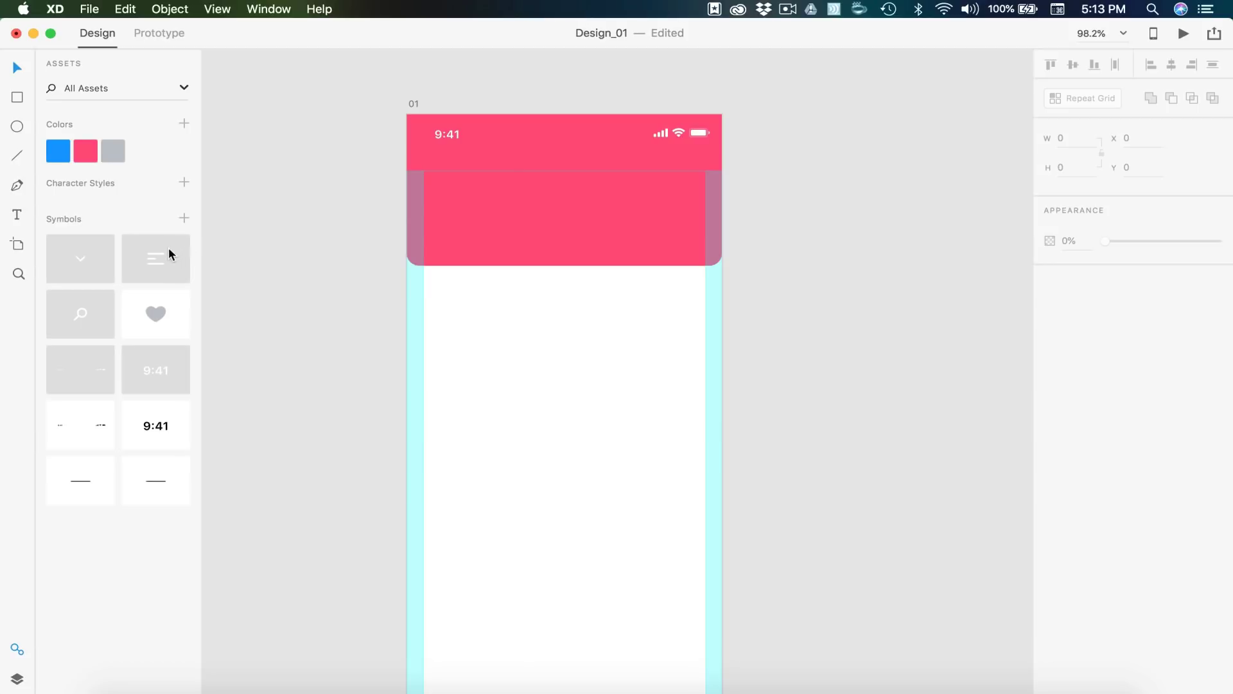
Step: Place the menu, chevron and search symbols below the status bar, with menu and search at the grid's inner side edges
{"action": "left_click_drag", "start_coordinate": [171, 254], "coordinate": [437, 188]}
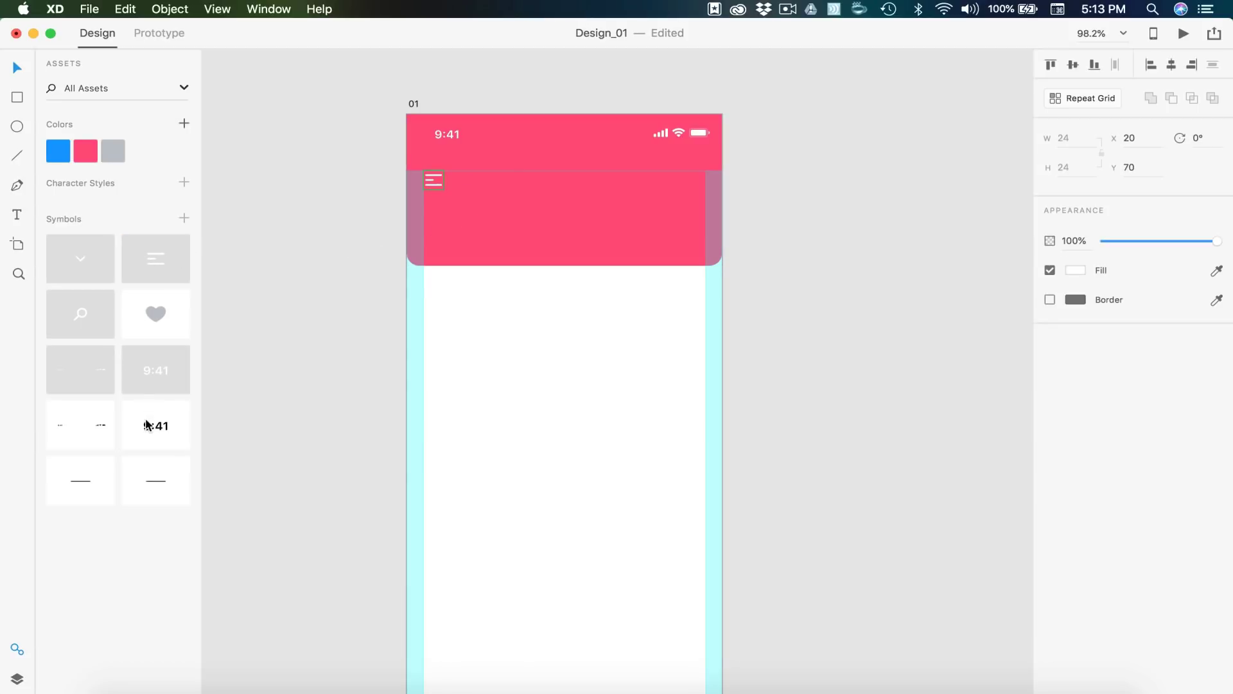
{"action": "left_click_drag", "start_coordinate": [75, 264], "coordinate": [594, 188]}
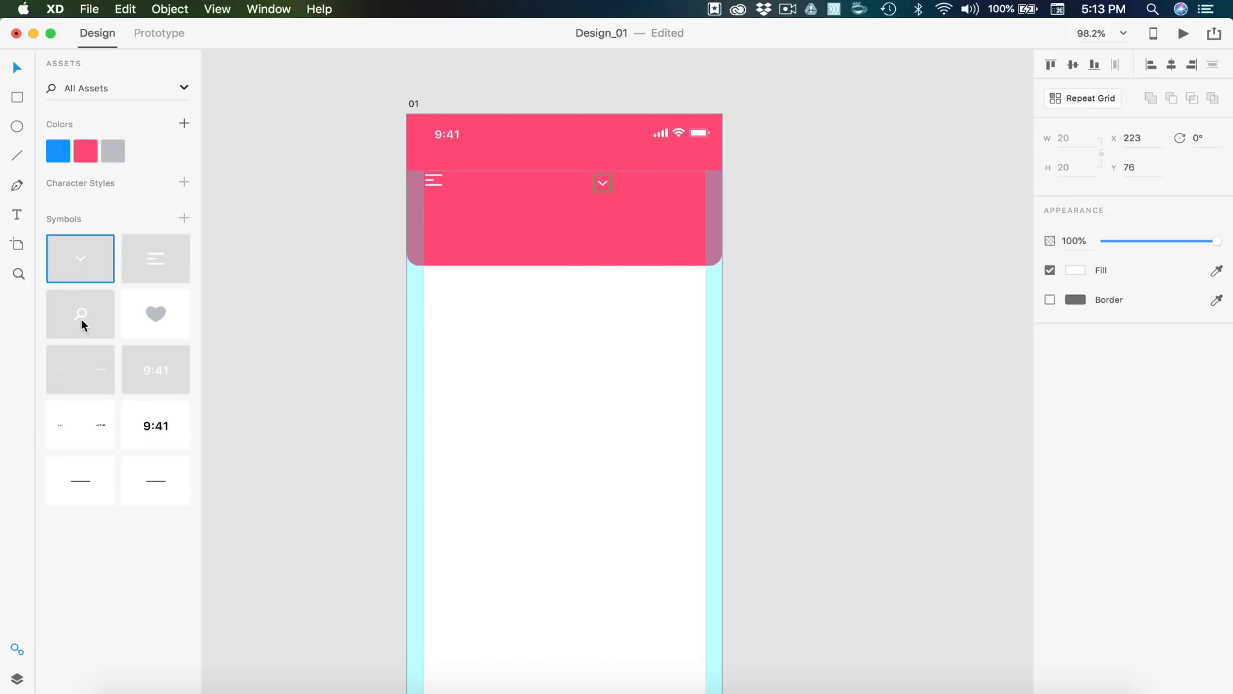
{"action": "left_click_drag", "start_coordinate": [94, 322], "coordinate": [691, 183]}
{"action": "left_click", "coordinate": [728, 188]}
Step: Add the text "Movies" between the menu icon and the chevron and color it white
{"action": "scroll", "coordinate": [512, 151], "scroll_direction": "up", "scroll_amount": 5}
{"action": "key", "text": "t"}
{"action": "left_click", "coordinate": [530, 205]}
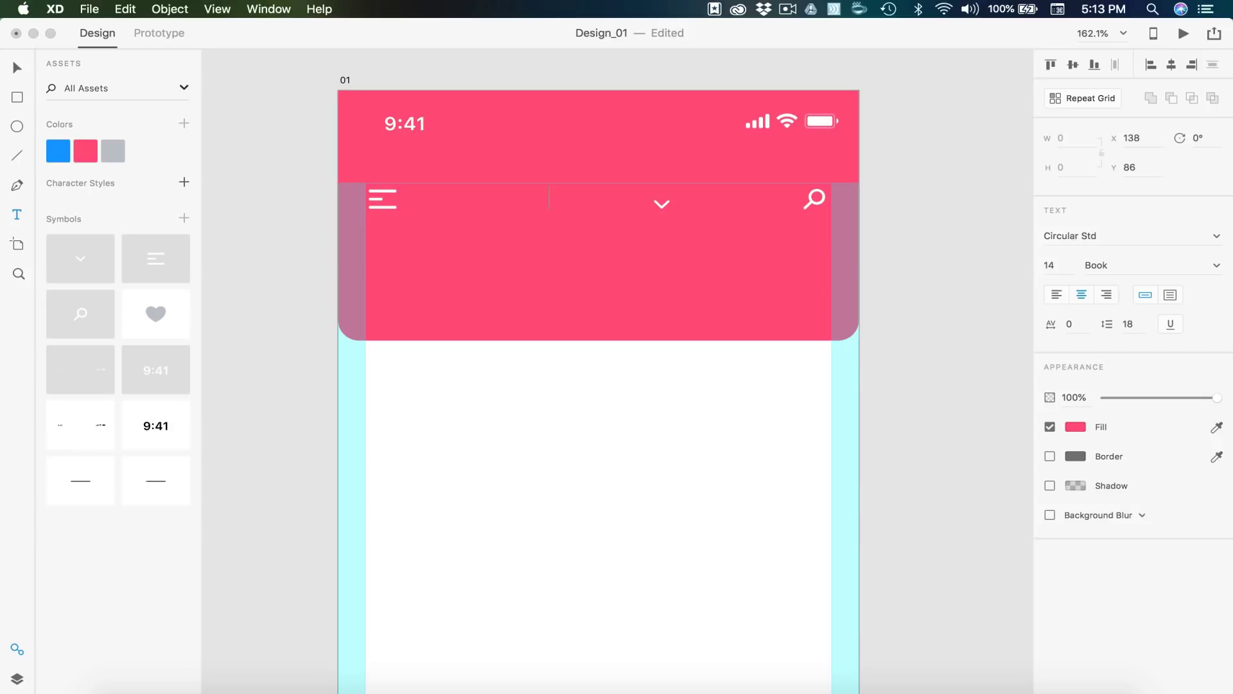
{"action": "key", "text": "super+a"}
{"action": "left_click", "coordinate": [1075, 426]}
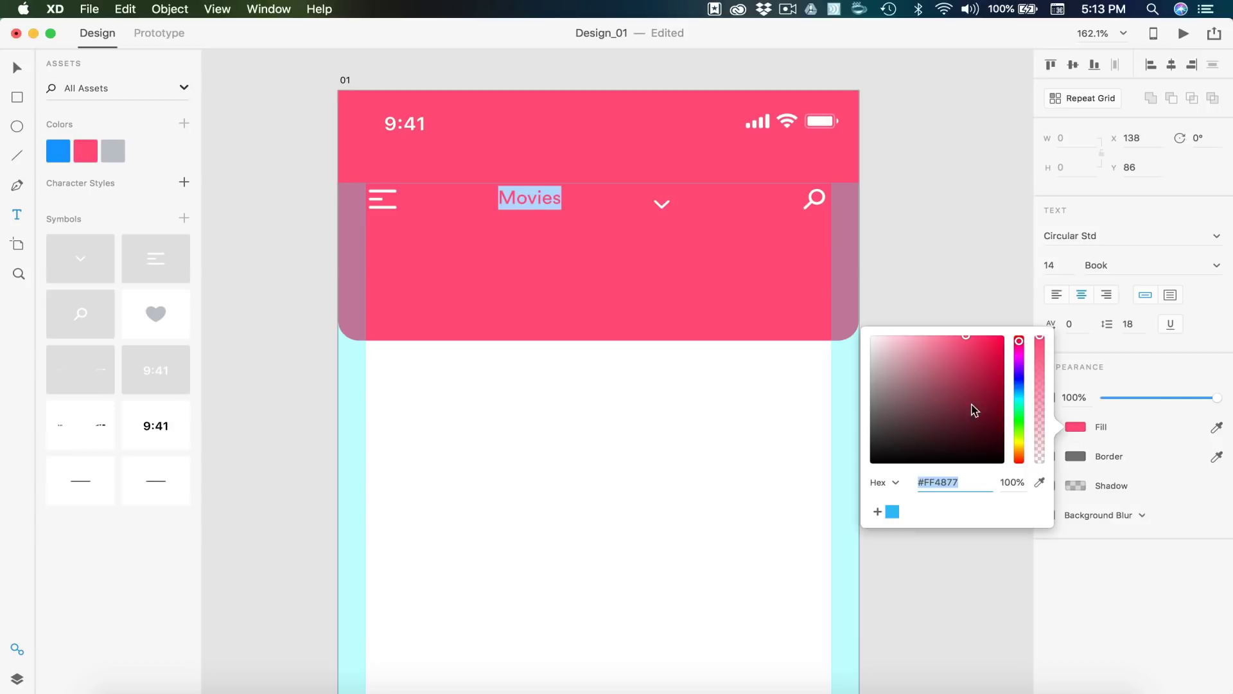
{"action": "left_click_drag", "start_coordinate": [968, 409], "coordinate": [776, 274]}
{"action": "key", "text": "Escape"}
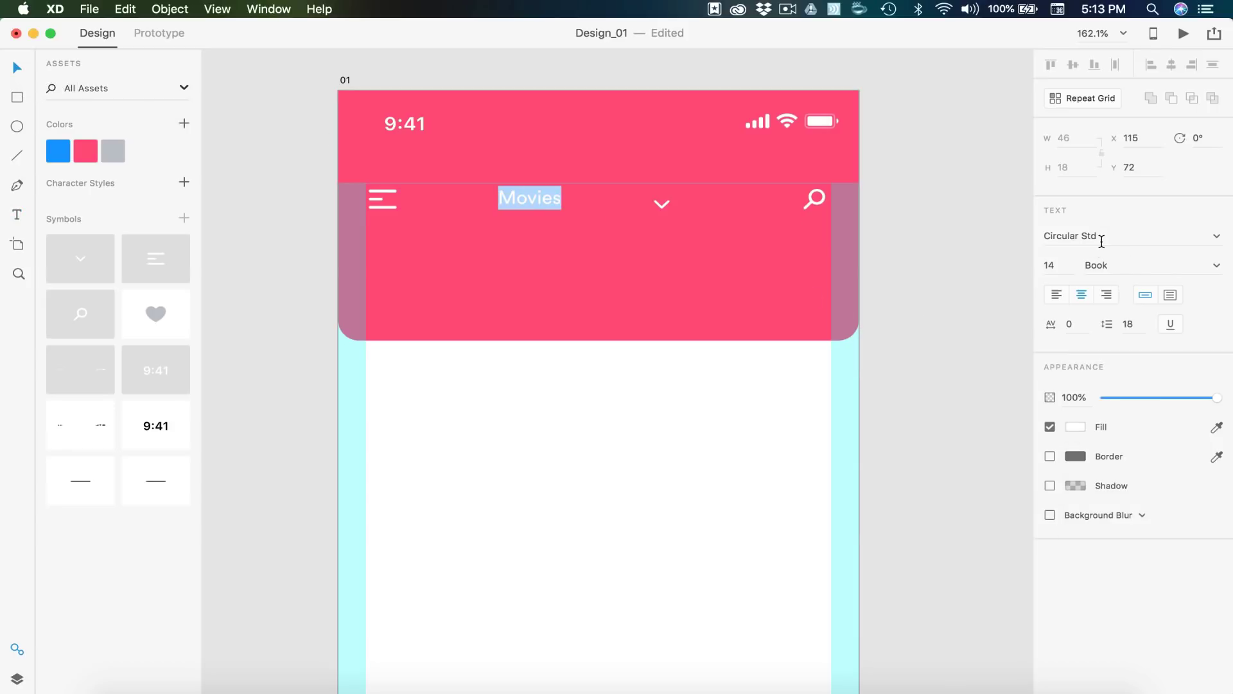
Step: Set the Movies text to size 20 with centered alignment and center it horizontally on the artboard
{"action": "left_click", "coordinate": [1101, 239]}
{"action": "left_click", "coordinate": [1063, 262]}
{"action": "type", "text": "20"}
{"action": "key", "text": "Return"}
{"action": "left_click", "coordinate": [1083, 294]}
{"action": "key", "text": "Escape"}
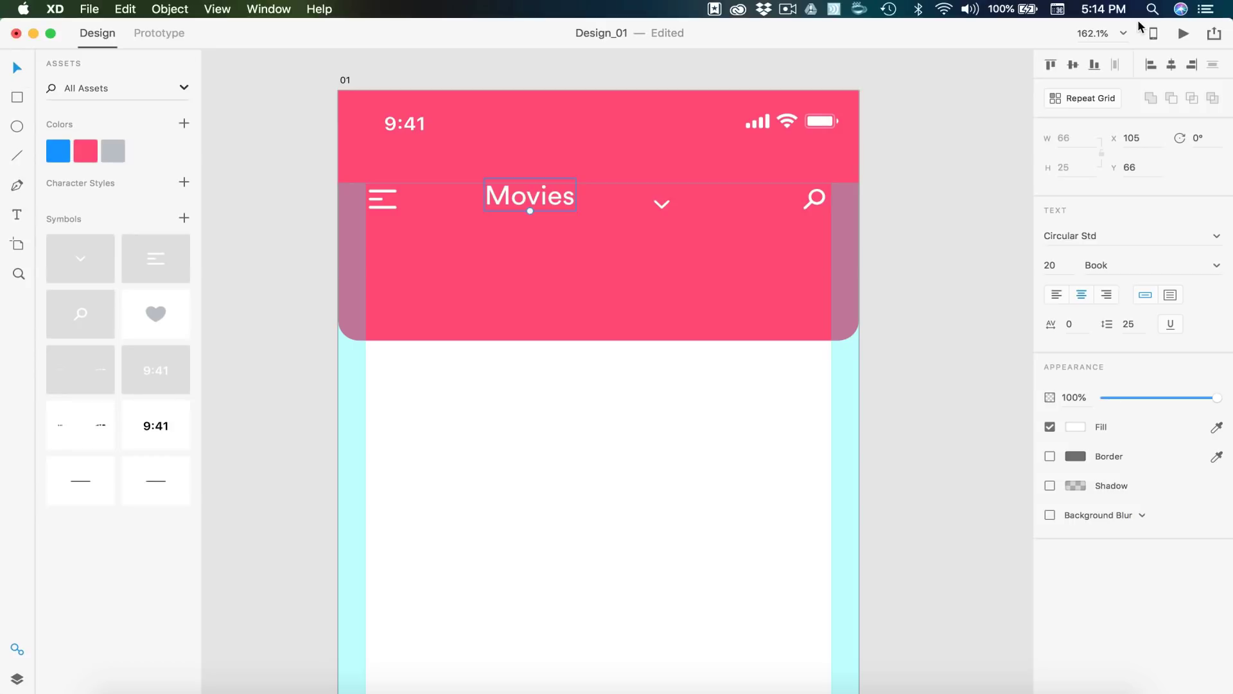
{"action": "left_click", "coordinate": [1172, 65]}
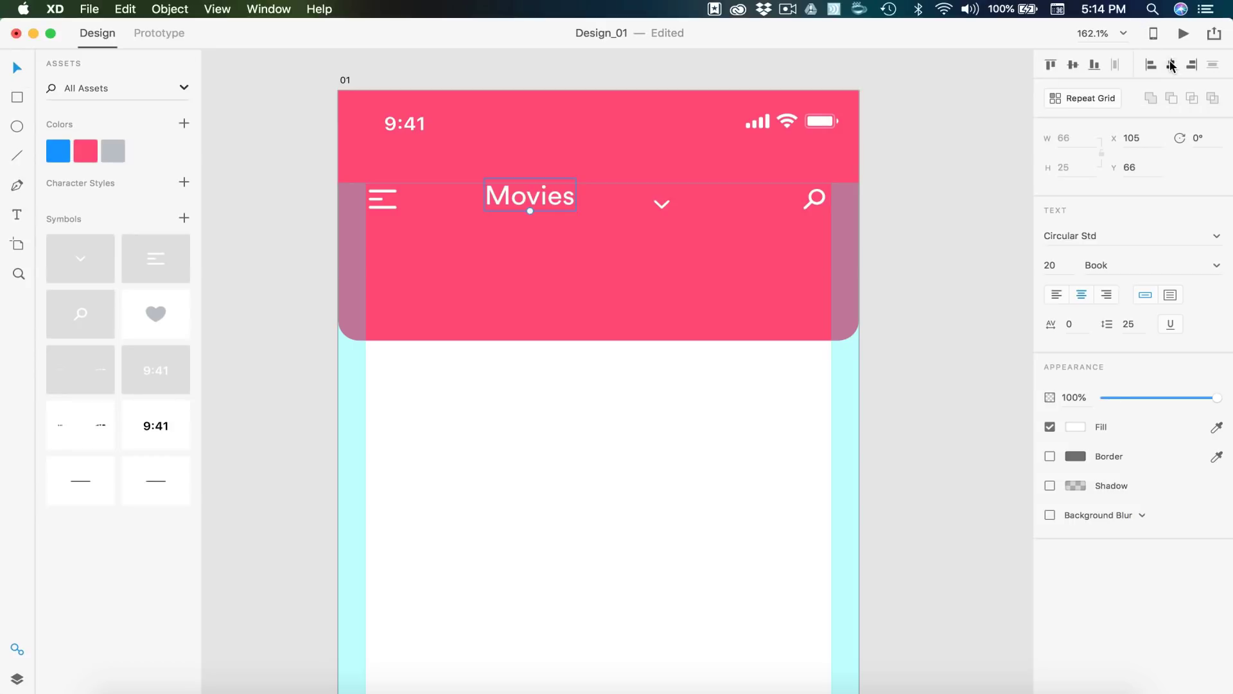
Step: Move the chevron directly beside the Movies text, then group both and center the group horizontally on the artboard
{"action": "left_click", "coordinate": [664, 205]}
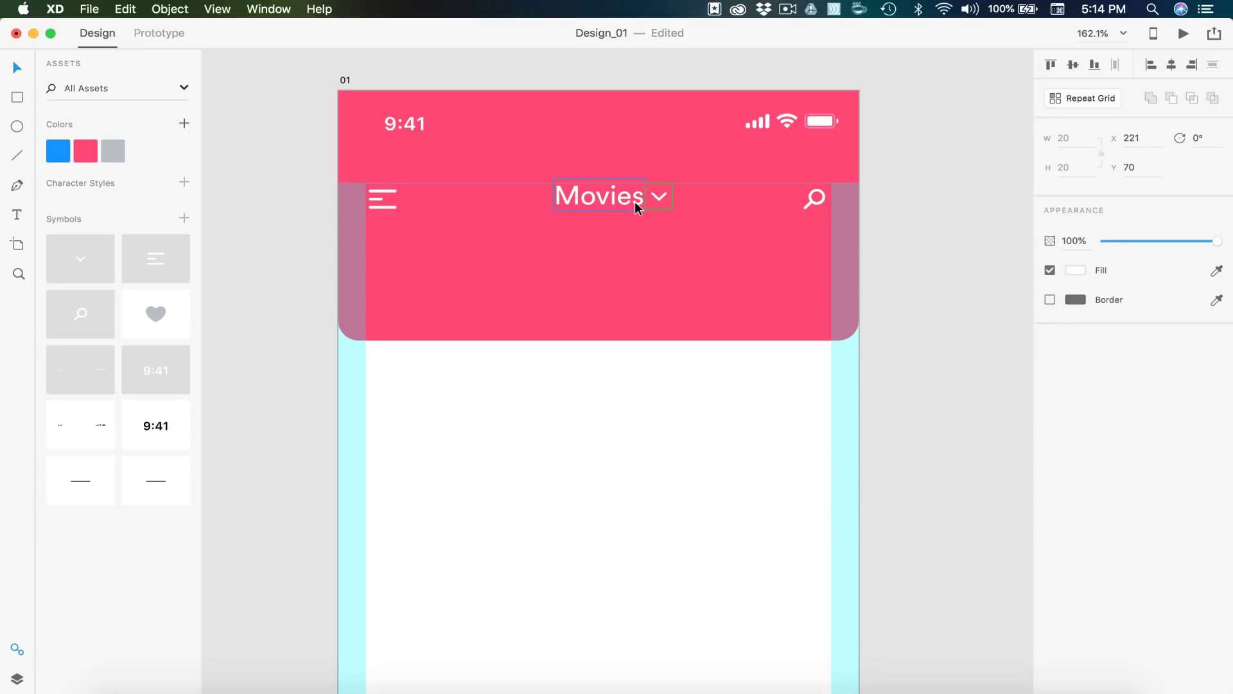
{"action": "left_click", "coordinate": [633, 201], "text": "shift"}
{"action": "key", "text": "super+g"}
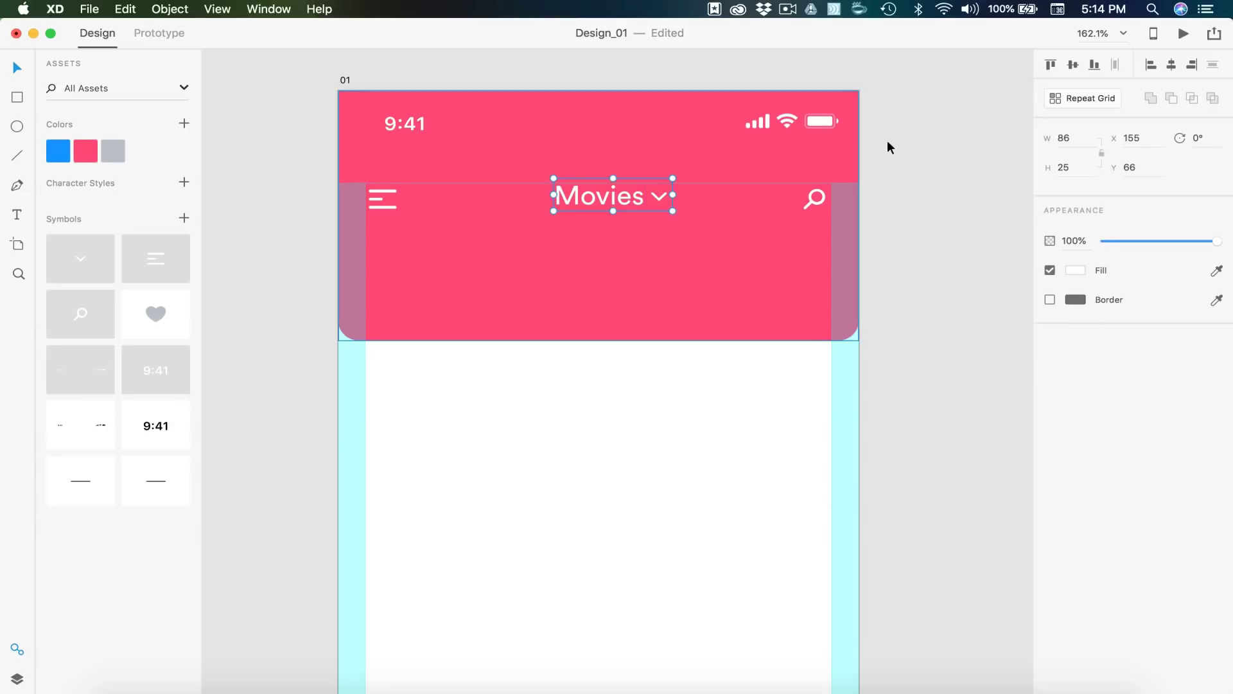
{"action": "left_click", "coordinate": [1171, 65]}
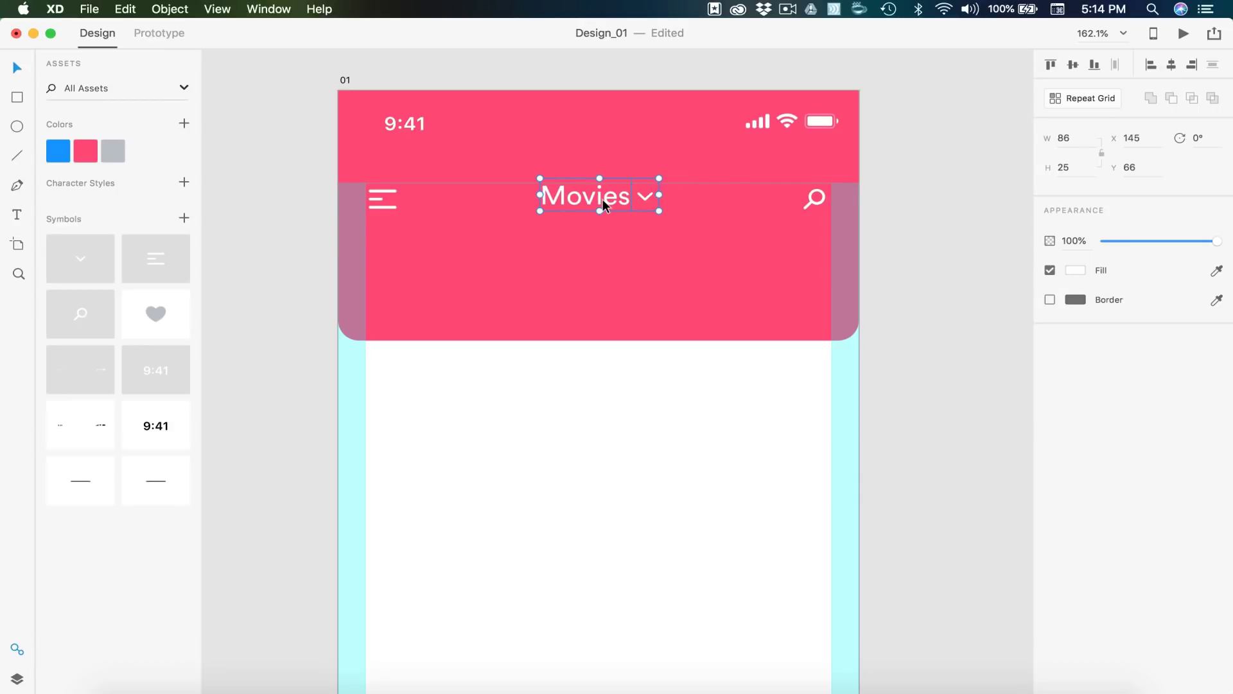
{"action": "left_click", "coordinate": [963, 242]}
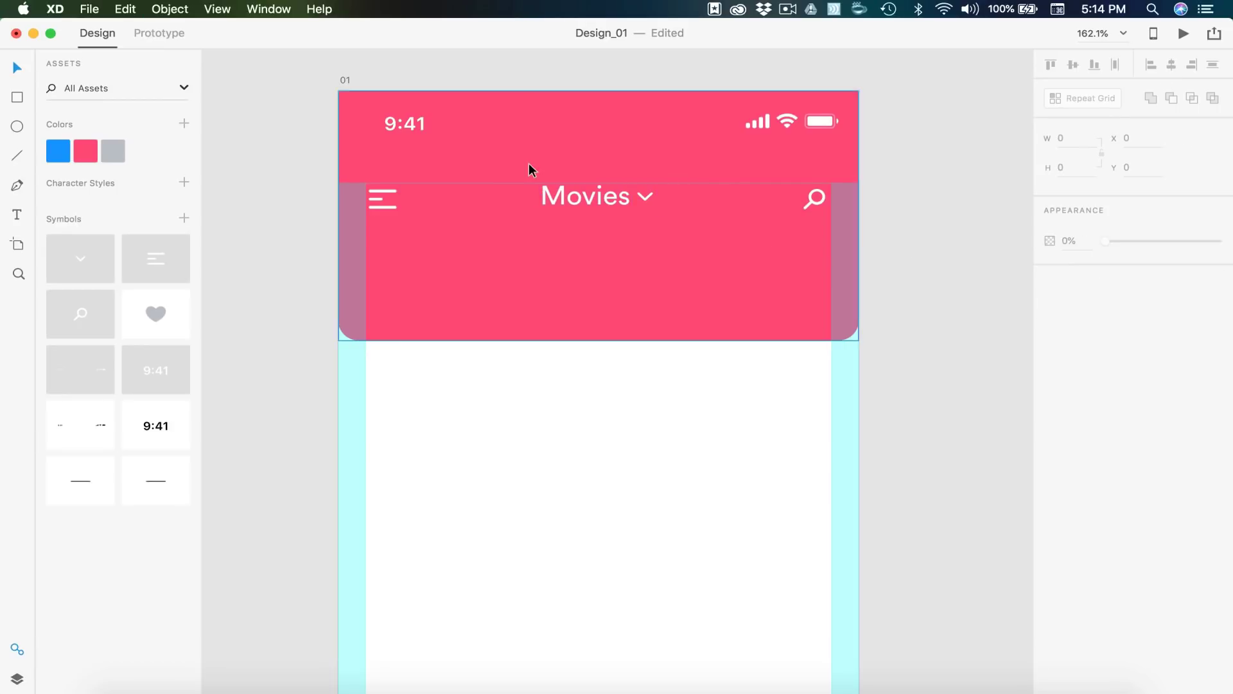
Step: Lower the Movies title and its chevron to Y 70, in line with the menu and search icons
{"action": "scroll", "coordinate": [531, 168], "scroll_direction": "up", "scroll_amount": 5}
{"action": "left_click_drag", "start_coordinate": [592, 205], "coordinate": [593, 213]}
{"action": "left_click_drag", "start_coordinate": [713, 207], "coordinate": [712, 219]}
{"action": "left_click", "coordinate": [653, 241]}
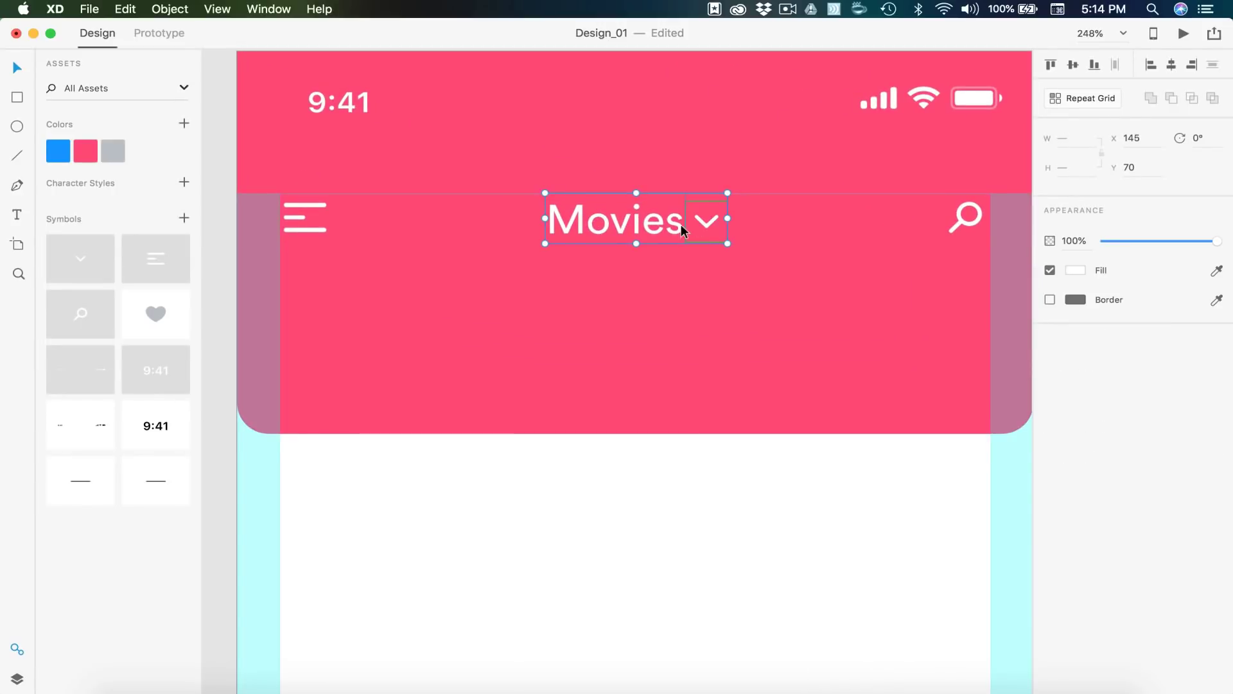
Step: Align the Movies text and its chevron on their vertical middles, then reselect them as a group
{"action": "left_click", "coordinate": [1071, 64]}
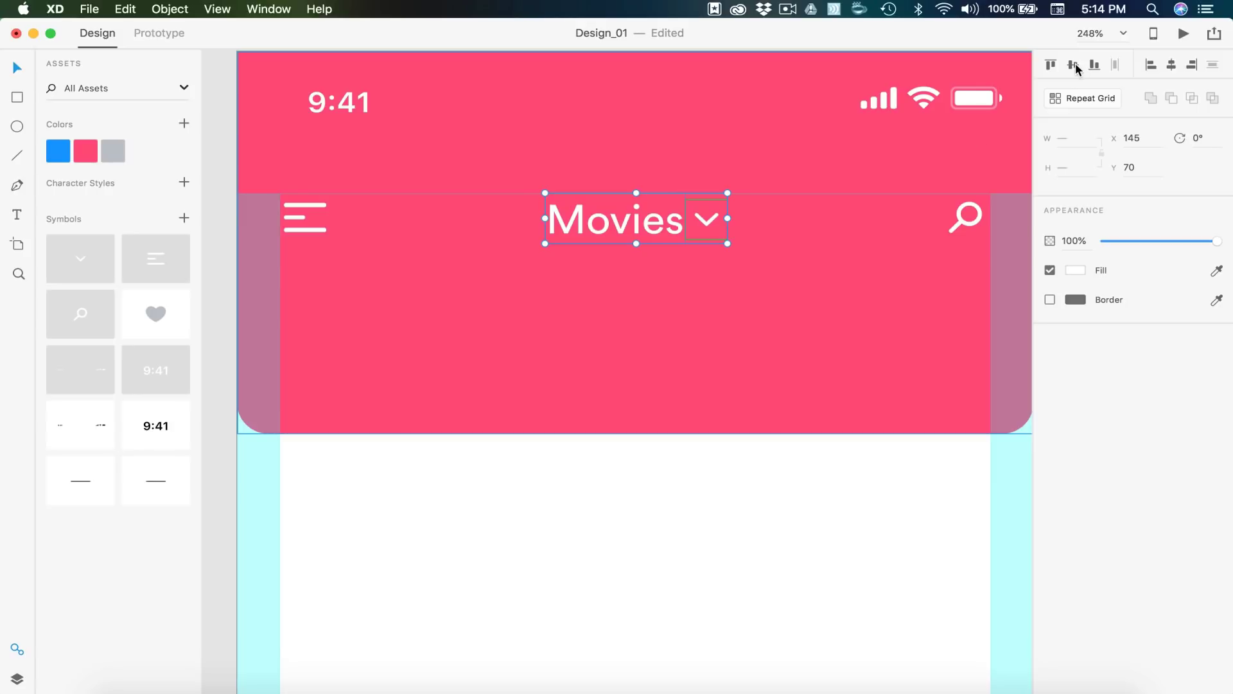
{"action": "left_click", "coordinate": [727, 244]}
{"action": "left_click", "coordinate": [710, 223]}
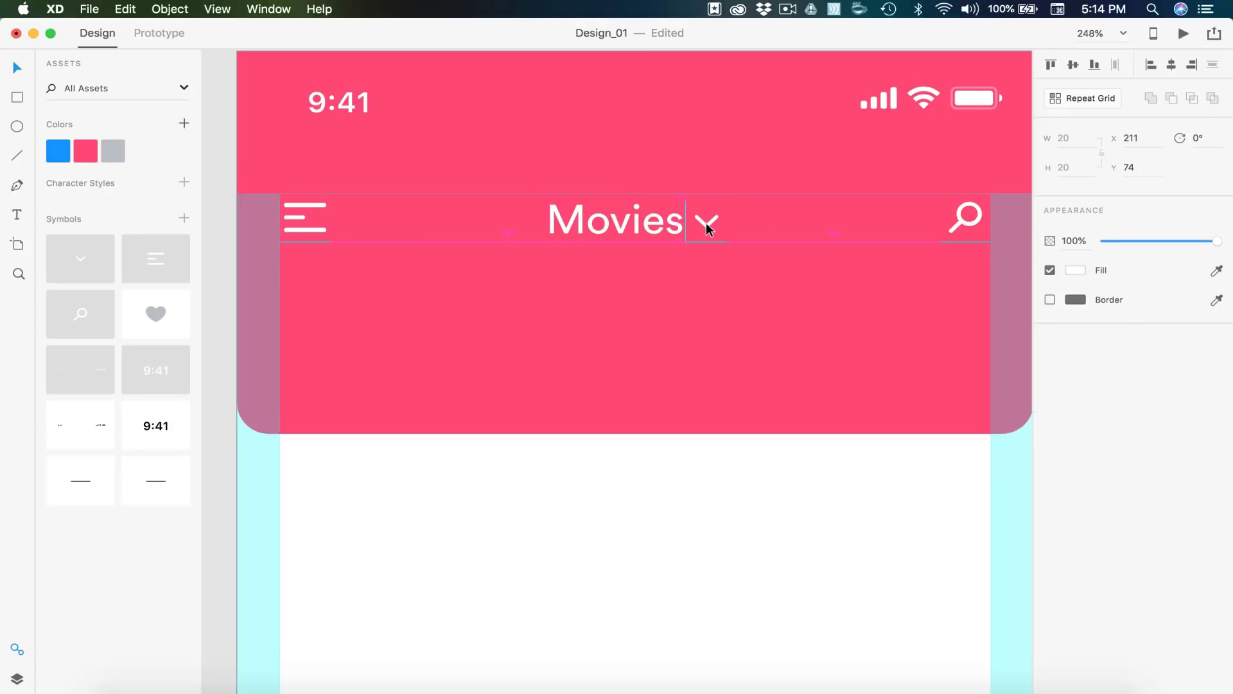
{"action": "left_click", "coordinate": [645, 234], "text": "shift"}
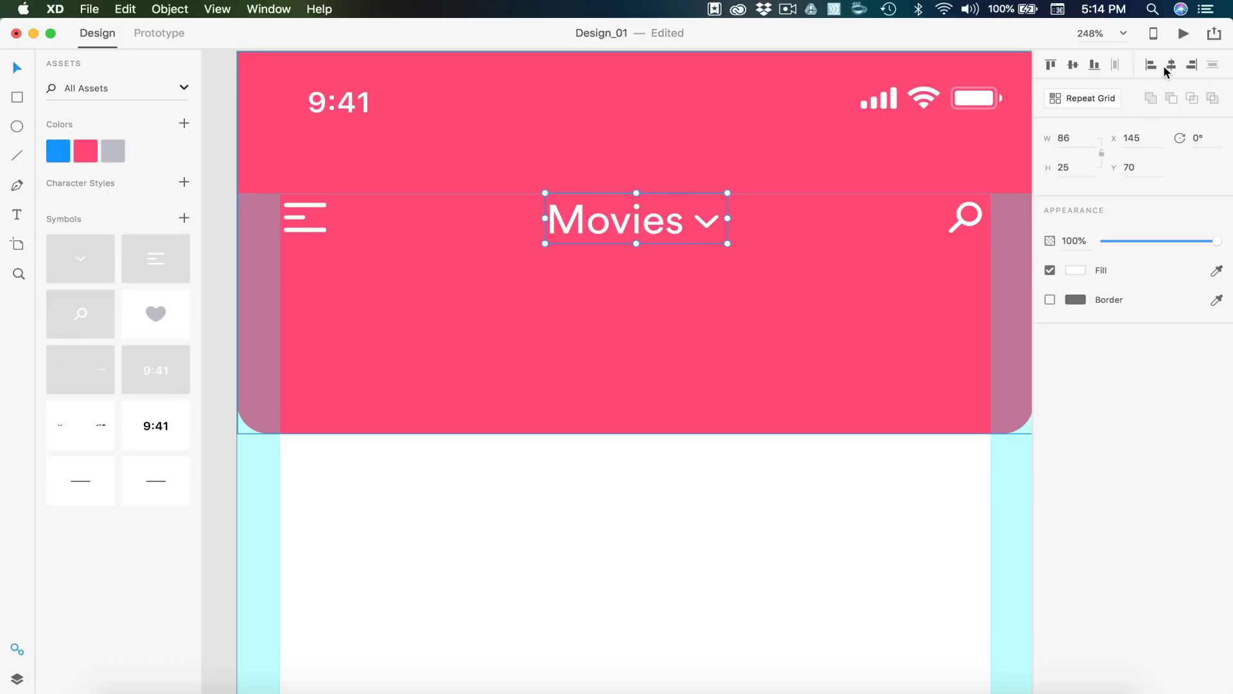
Step: Align the menu icon, Movies title group and search icon on their vertical middles
{"action": "key", "text": "super+0"}
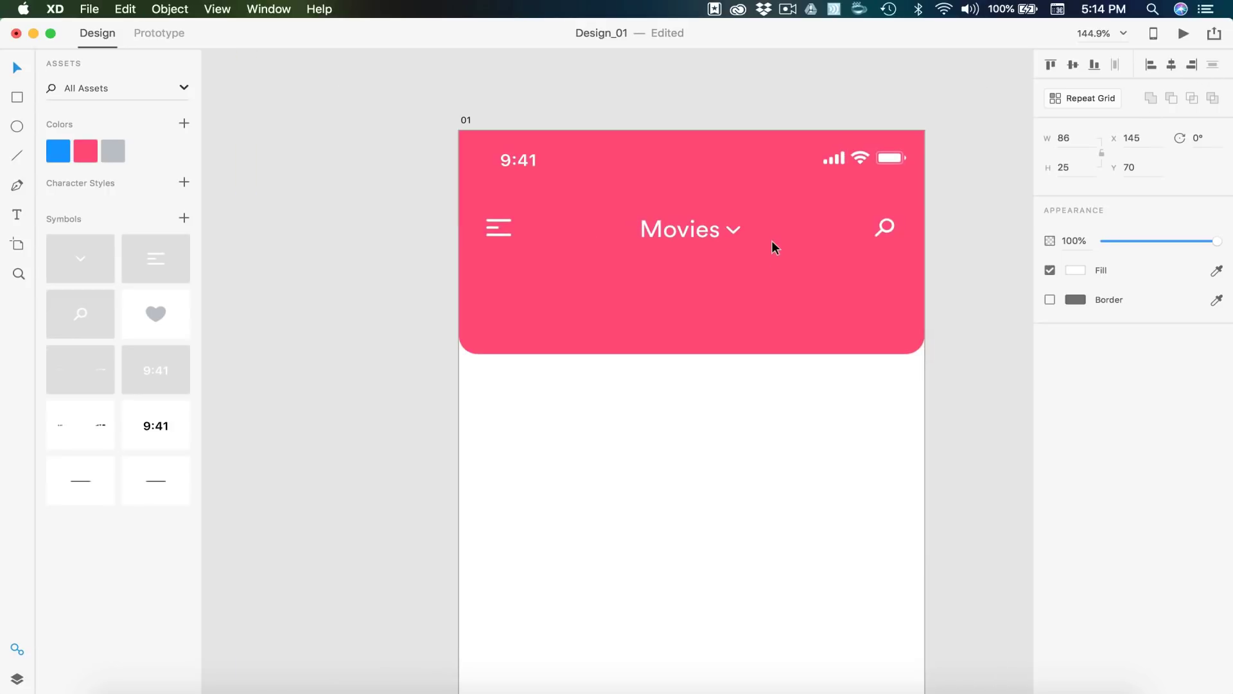
{"action": "left_click_drag", "start_coordinate": [969, 260], "coordinate": [395, 224]}
{"action": "left_click", "coordinate": [725, 321], "text": "shift"}
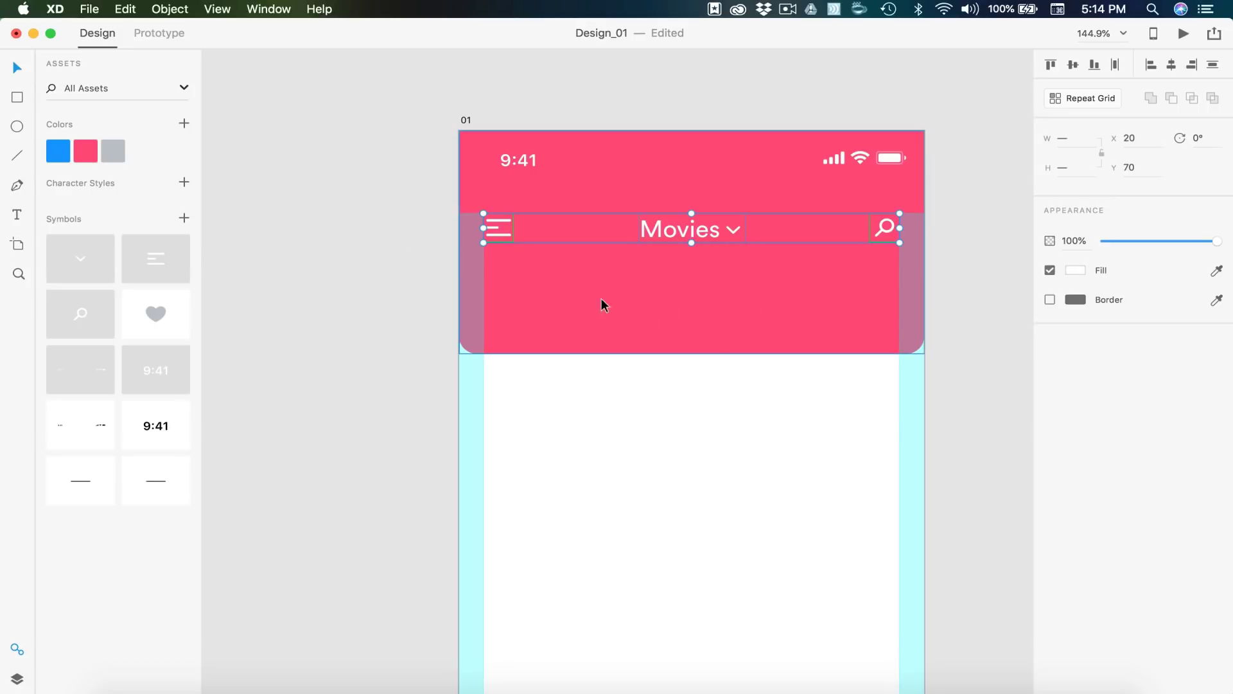
{"action": "left_click", "coordinate": [1072, 65]}
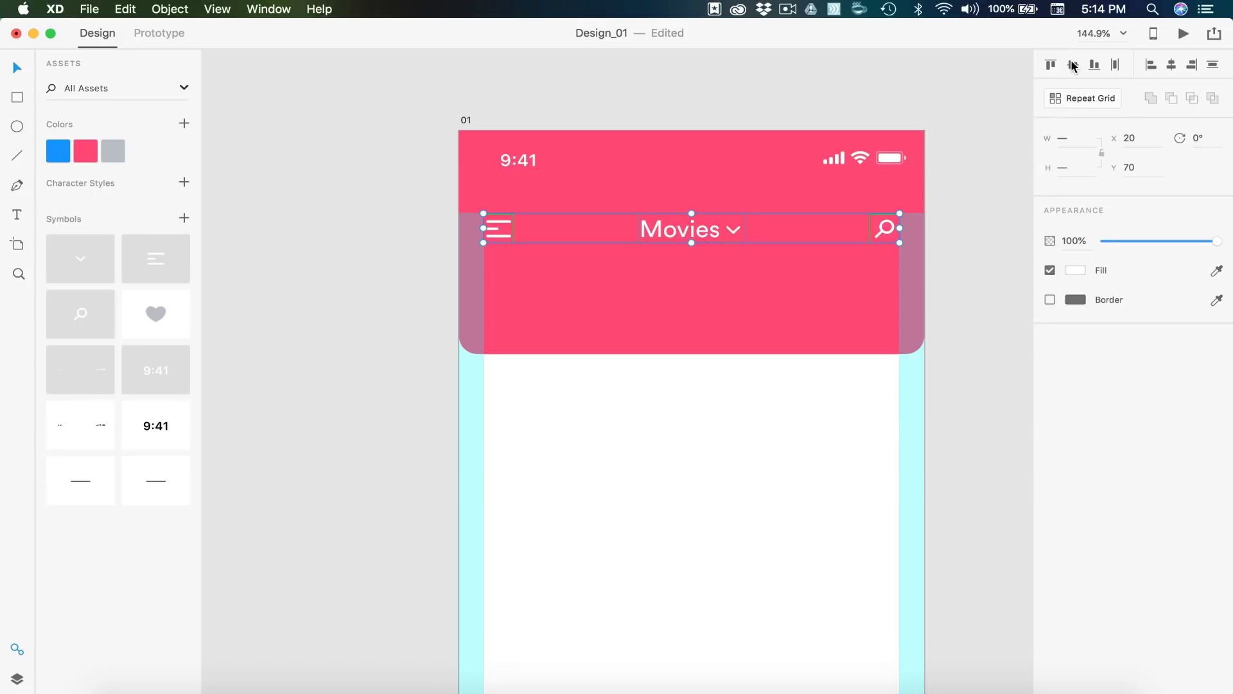
{"action": "left_click", "coordinate": [936, 344]}
Step: Draw a rectangle about 275 wide by 459 high, starting in the pink header and extending down over the white area
{"action": "scroll", "coordinate": [935, 344], "scroll_direction": "right", "scroll_amount": 5}
{"action": "scroll", "coordinate": [936, 344], "scroll_direction": "down", "scroll_amount": 2}
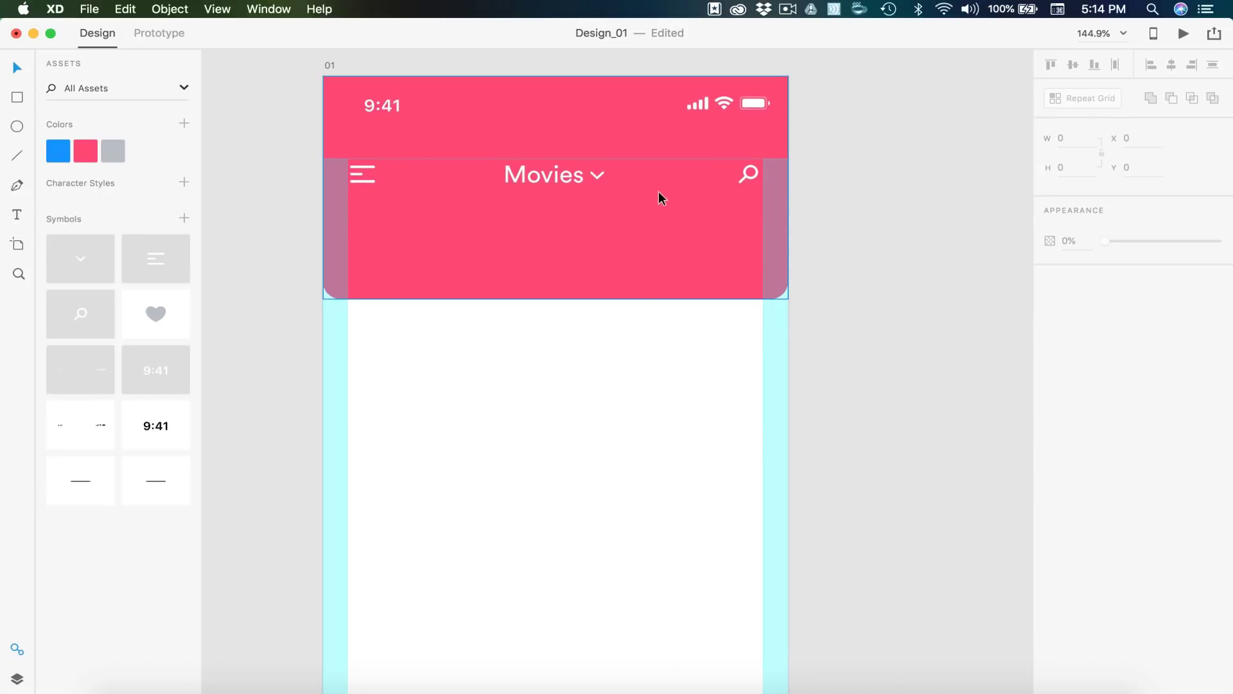
{"action": "scroll", "coordinate": [668, 205], "scroll_direction": "down", "scroll_amount": 5}
{"action": "scroll", "coordinate": [504, 278], "scroll_direction": "down", "scroll_amount": 2}
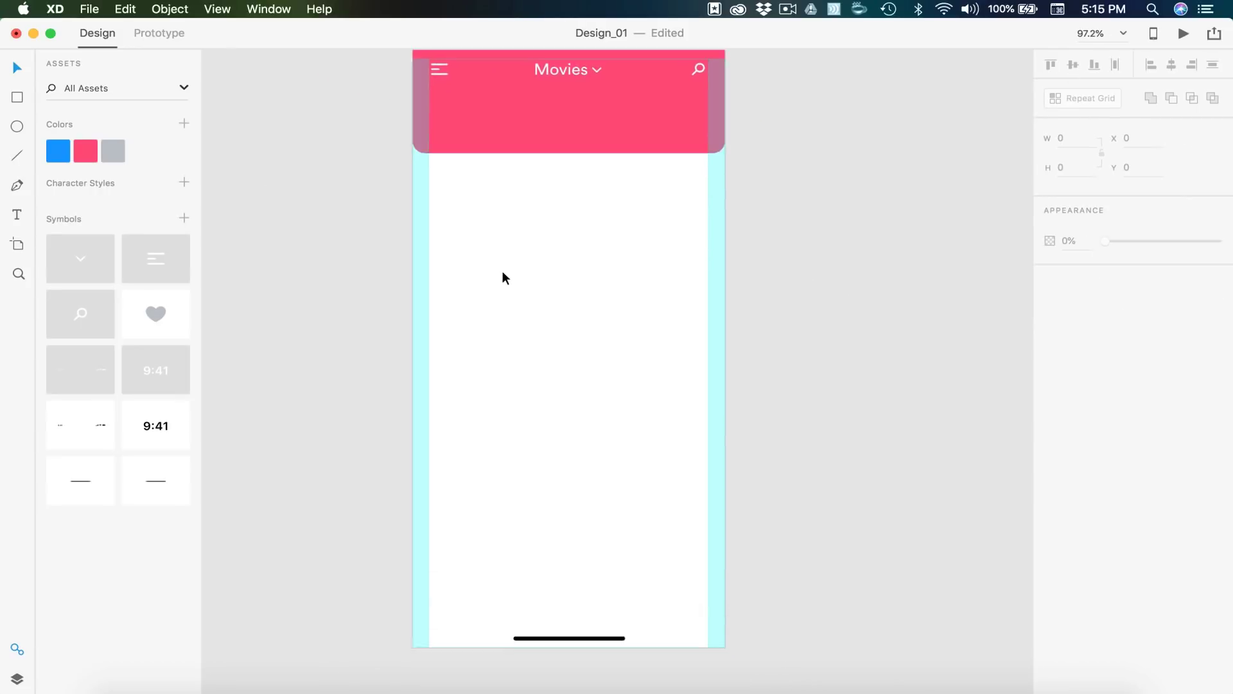
{"action": "scroll", "coordinate": [504, 278], "scroll_direction": "down", "scroll_amount": 1}
{"action": "scroll", "coordinate": [531, 411], "scroll_direction": "down", "scroll_amount": 1}
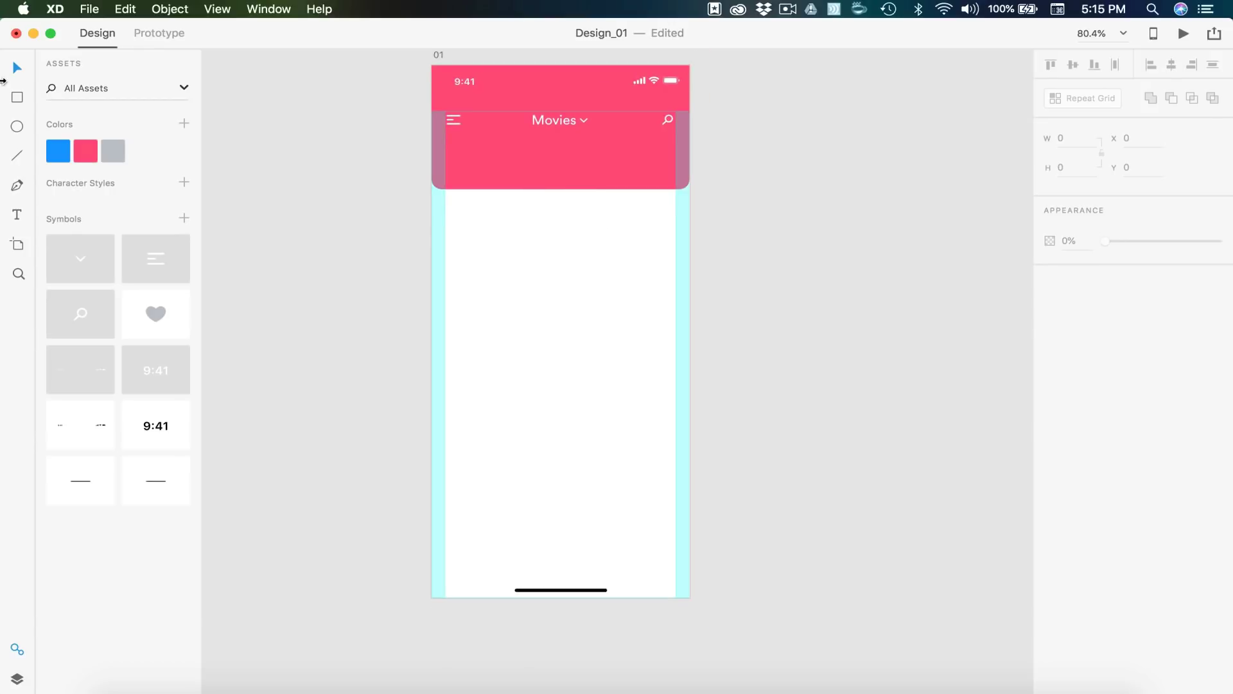
{"action": "left_click", "coordinate": [17, 98]}
{"action": "mouse_move", "coordinate": [462, 169]}
{"action": "left_mouse_down"}
{"action": "mouse_move", "coordinate": [625, 388]}
{"action": "mouse_move", "coordinate": [647, 495]}
{"action": "mouse_move", "coordinate": [651, 469]}
{"action": "left_mouse_up"}
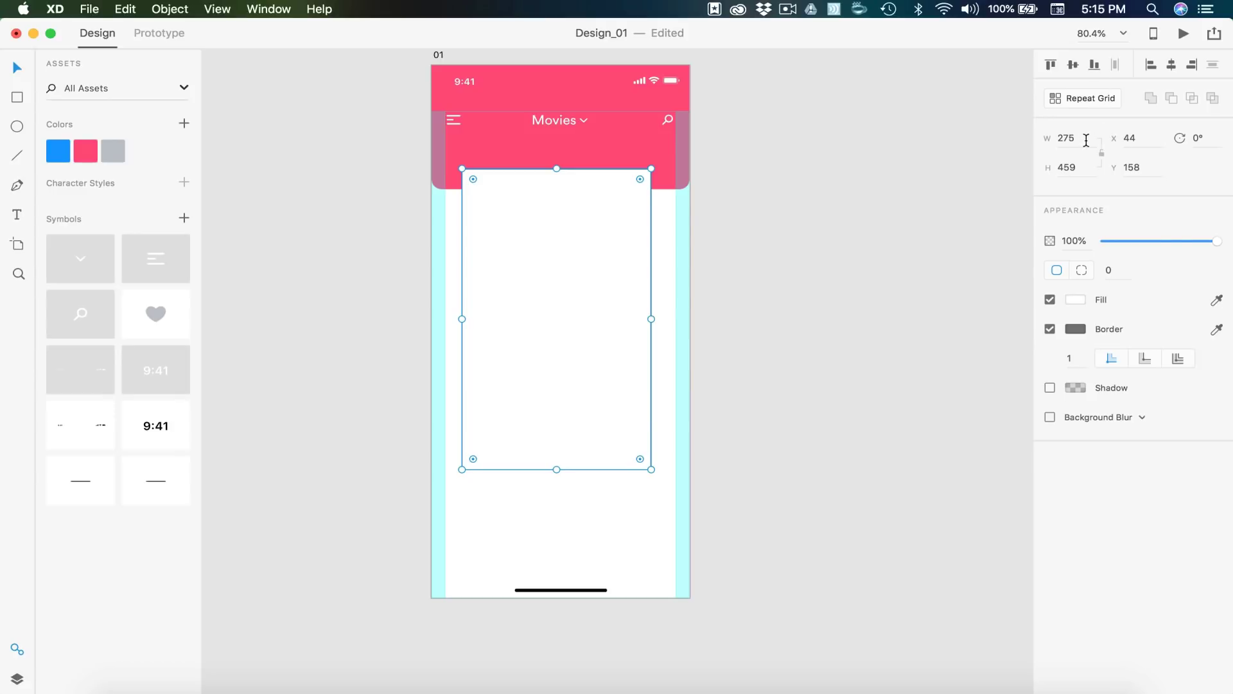
Step: Set the new rectangle's width to 311 and its height to 464
{"action": "left_click", "coordinate": [1085, 140]}
{"action": "type", "text": "311"}
{"action": "key", "text": "Tab"}
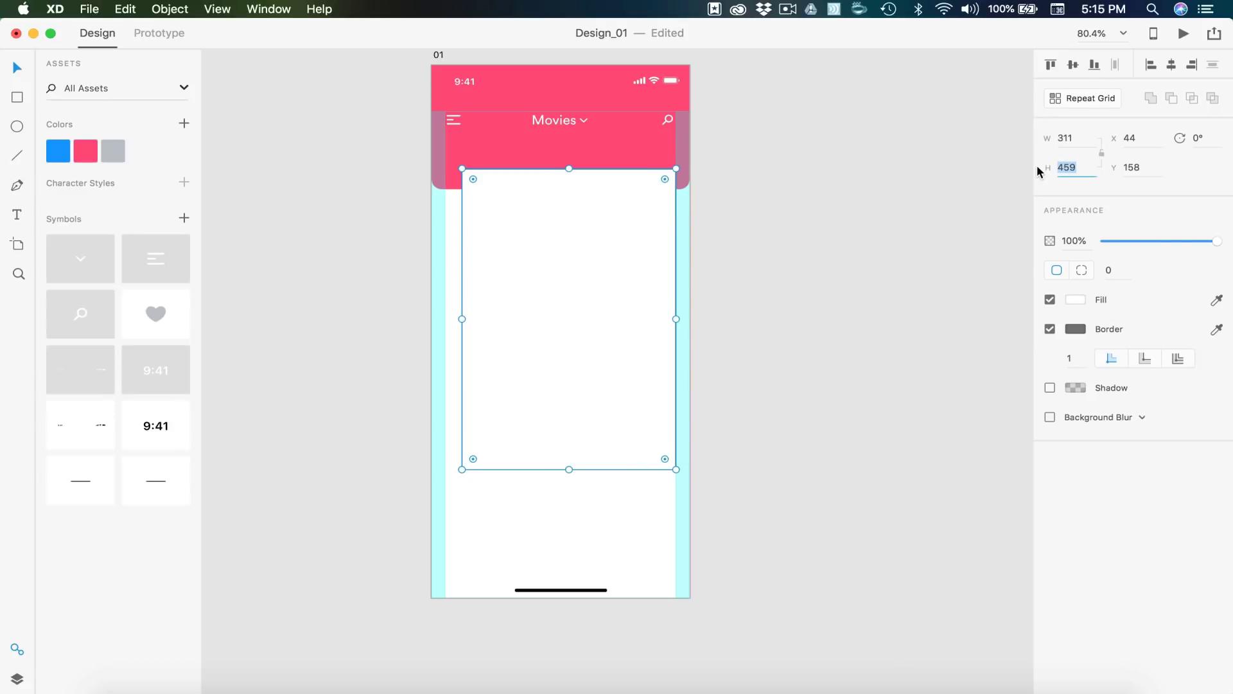
{"action": "type", "text": "4"}
{"action": "key", "text": "Return"}
Step: Center the rectangle horizontally on the artboard at X 32 and Y 151, overlapping the header's lower edge
{"action": "left_click_drag", "start_coordinate": [630, 298], "coordinate": [620, 300]}
{"action": "scroll", "coordinate": [534, 244], "scroll_direction": "up", "scroll_amount": 2}
{"action": "mouse_move", "coordinate": [534, 244]}
{"action": "left_mouse_down"}
{"action": "mouse_move", "coordinate": [538, 226]}
{"action": "mouse_move", "coordinate": [540, 238]}
{"action": "left_mouse_up"}
{"action": "key", "text": "Down"}
{"action": "key", "text": "Down"}
{"action": "key", "text": "Down"}
{"action": "key", "text": "Down"}
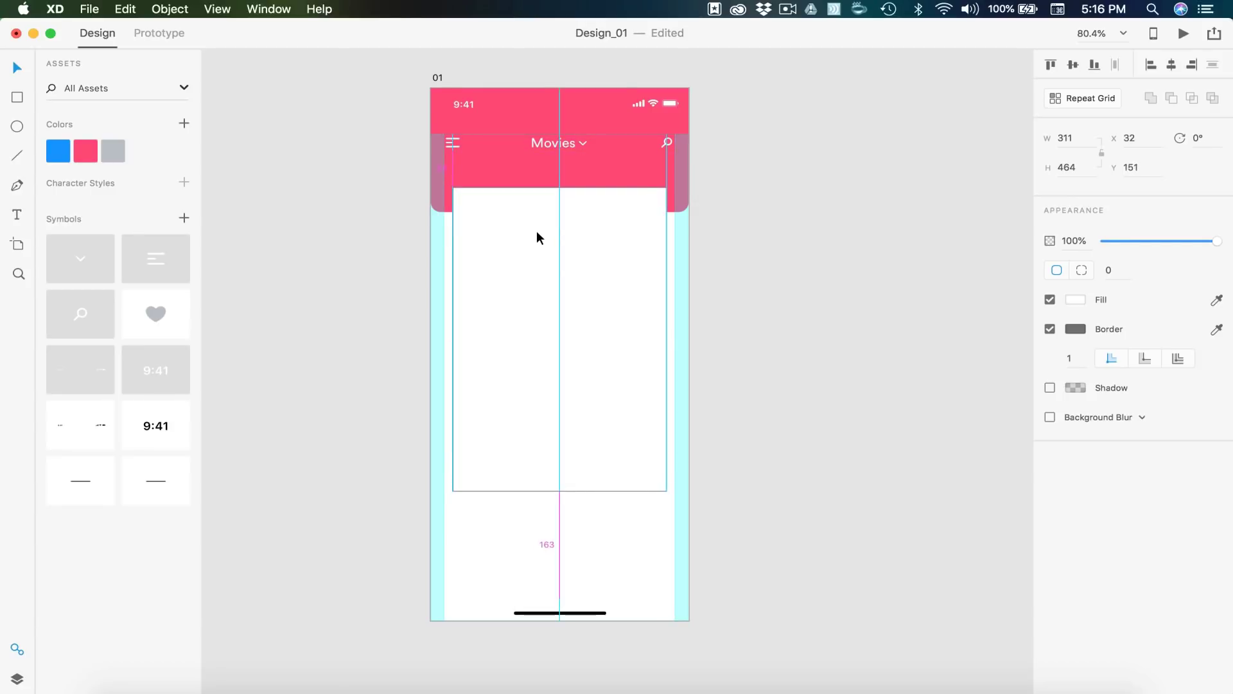
{"action": "scroll", "coordinate": [537, 233], "scroll_direction": "up", "scroll_amount": 5}
{"action": "key", "text": "Up"}
{"action": "scroll", "coordinate": [538, 238], "scroll_direction": "down", "scroll_amount": 5}
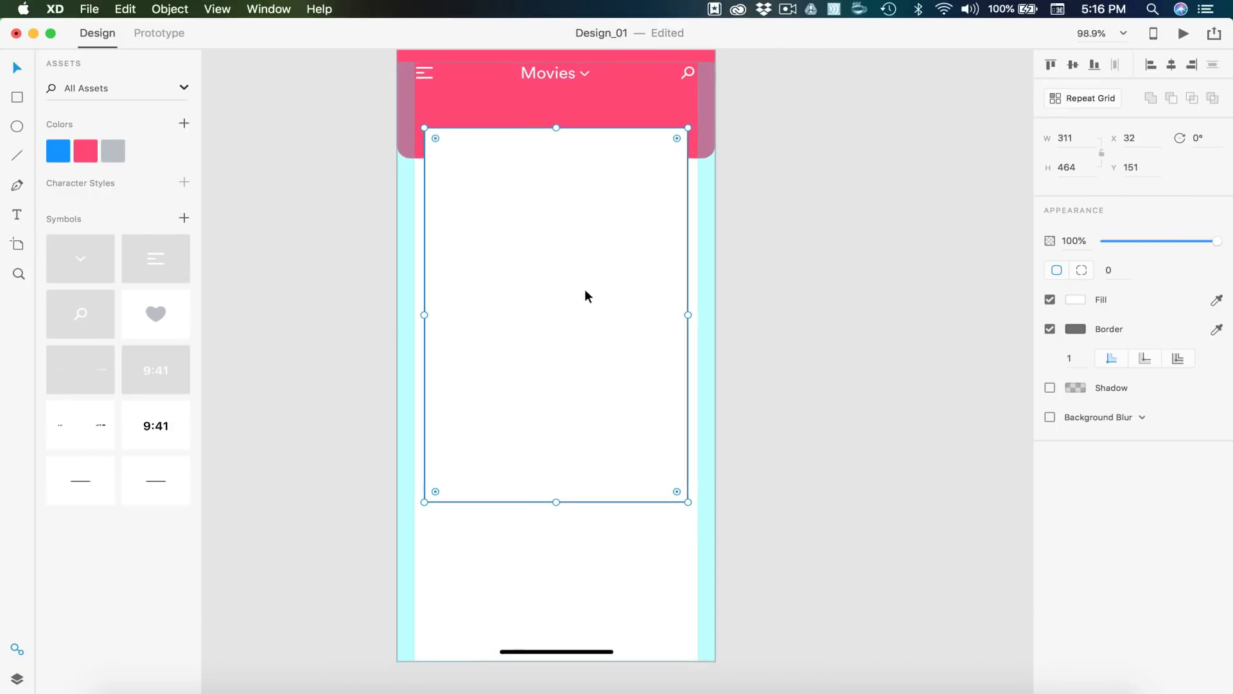
{"action": "key", "text": "super+shift+apostrophe"}
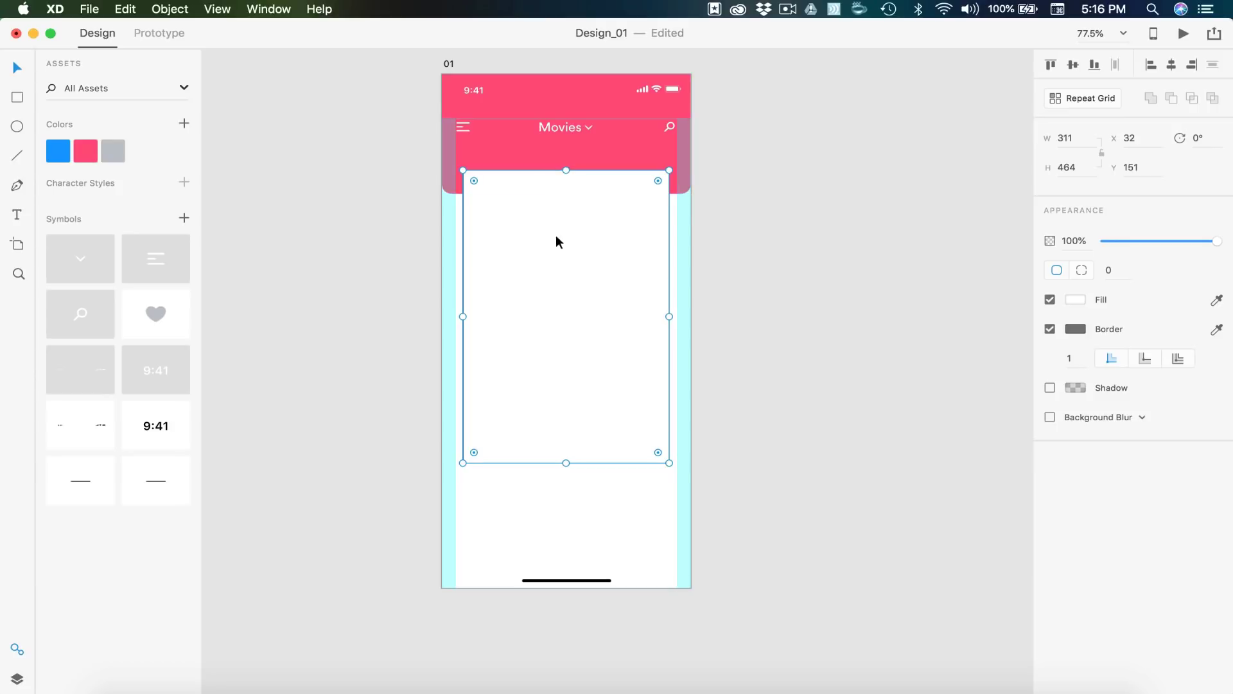
{"action": "left_click_drag", "start_coordinate": [574, 390], "coordinate": [575, 355]}
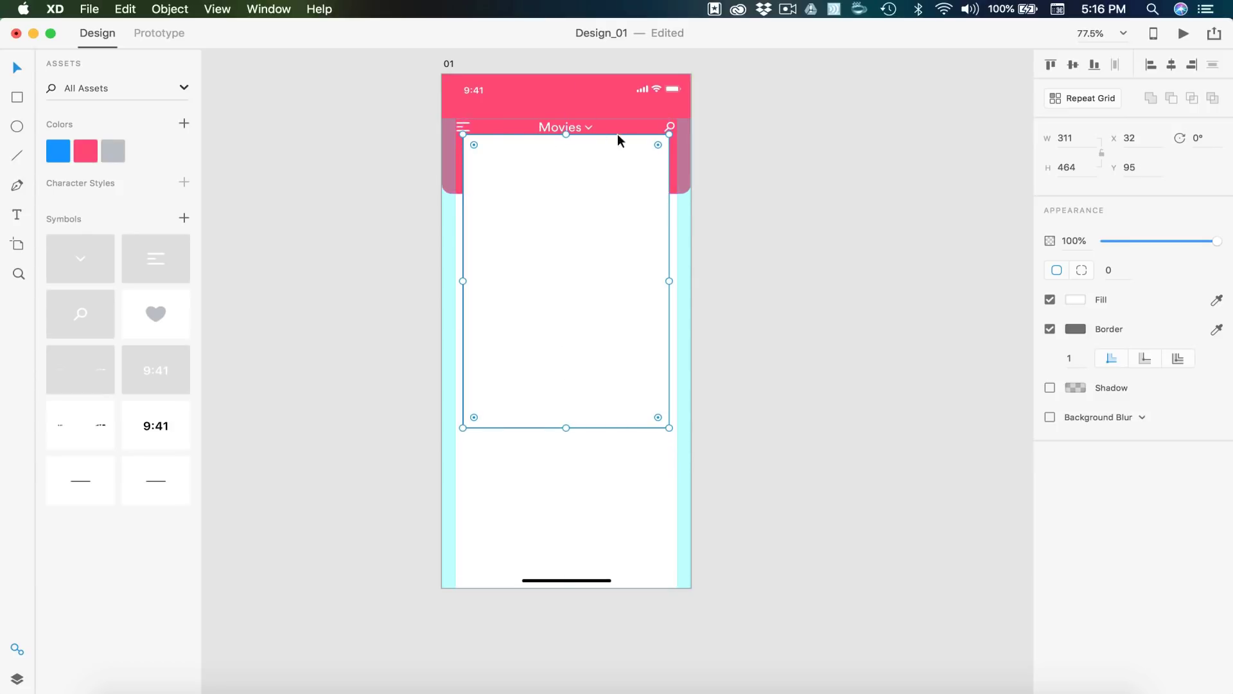
{"action": "key", "text": "super+z"}
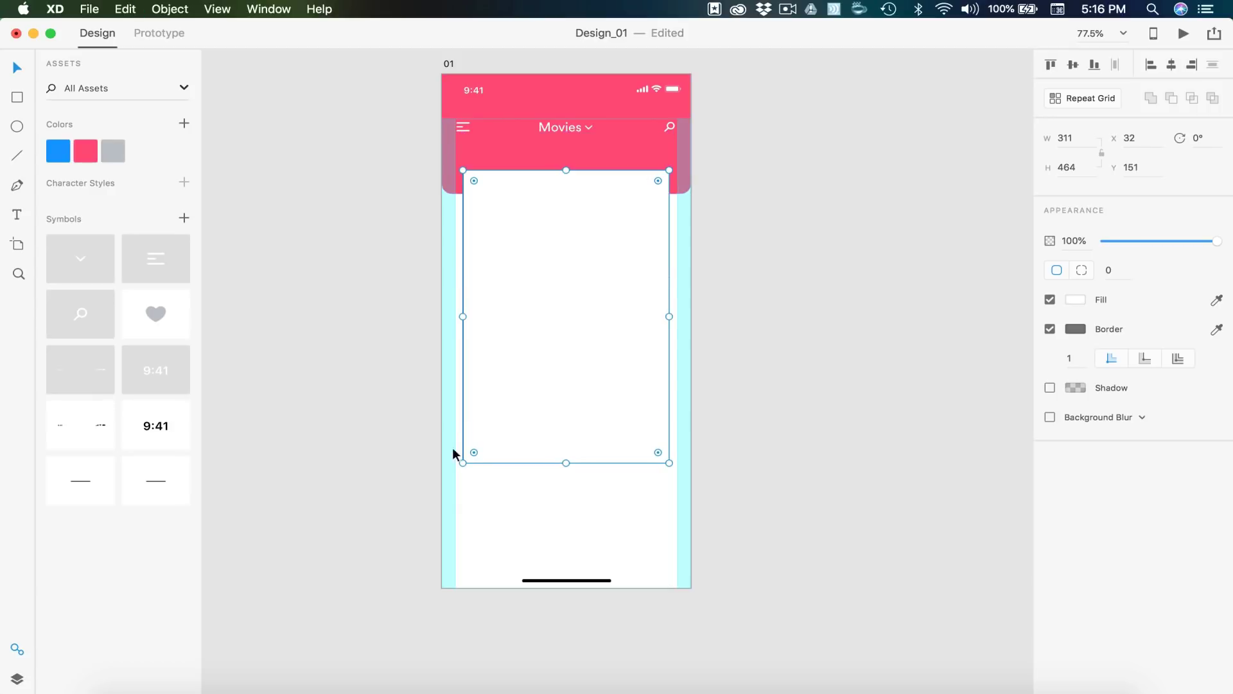
Step: Round the card rectangle's corners to 10 and remove its border
{"action": "left_click", "coordinate": [1113, 272]}
{"action": "type", "text": "10"}
{"action": "key", "text": "Return"}
{"action": "left_click", "coordinate": [1049, 328]}
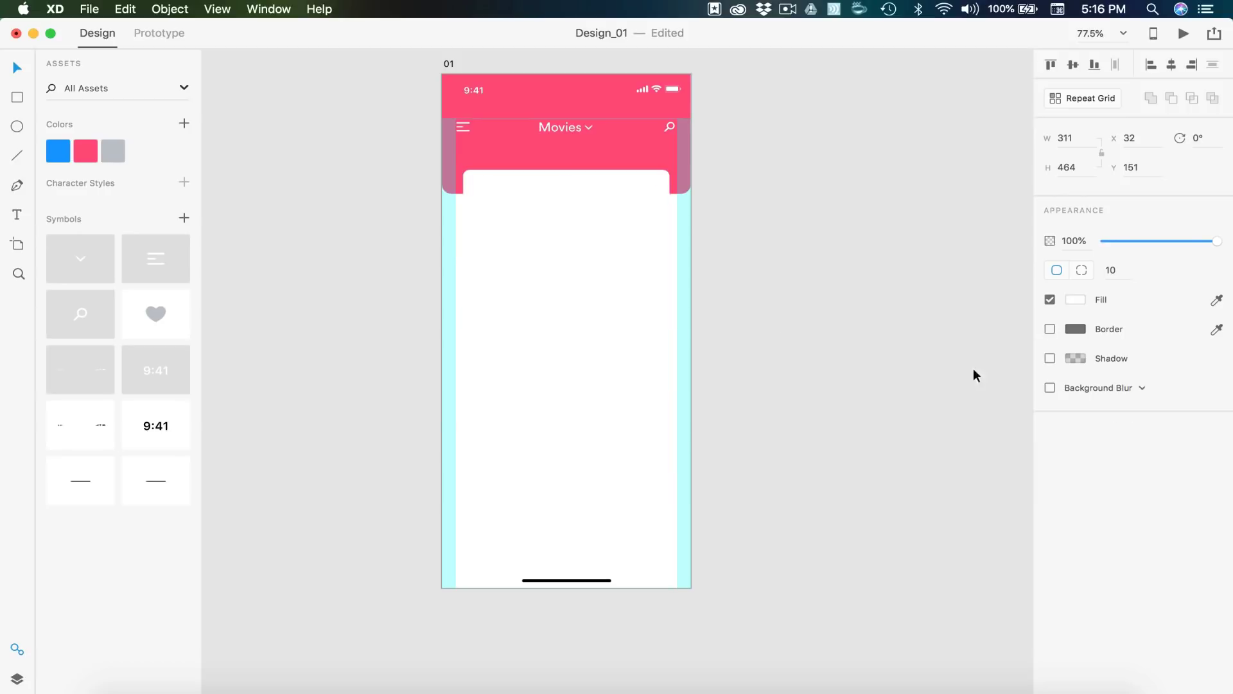
Step: Fill the card rectangle with the Rampage movie poster image from Finder
{"action": "left_click", "coordinate": [118, 686]}
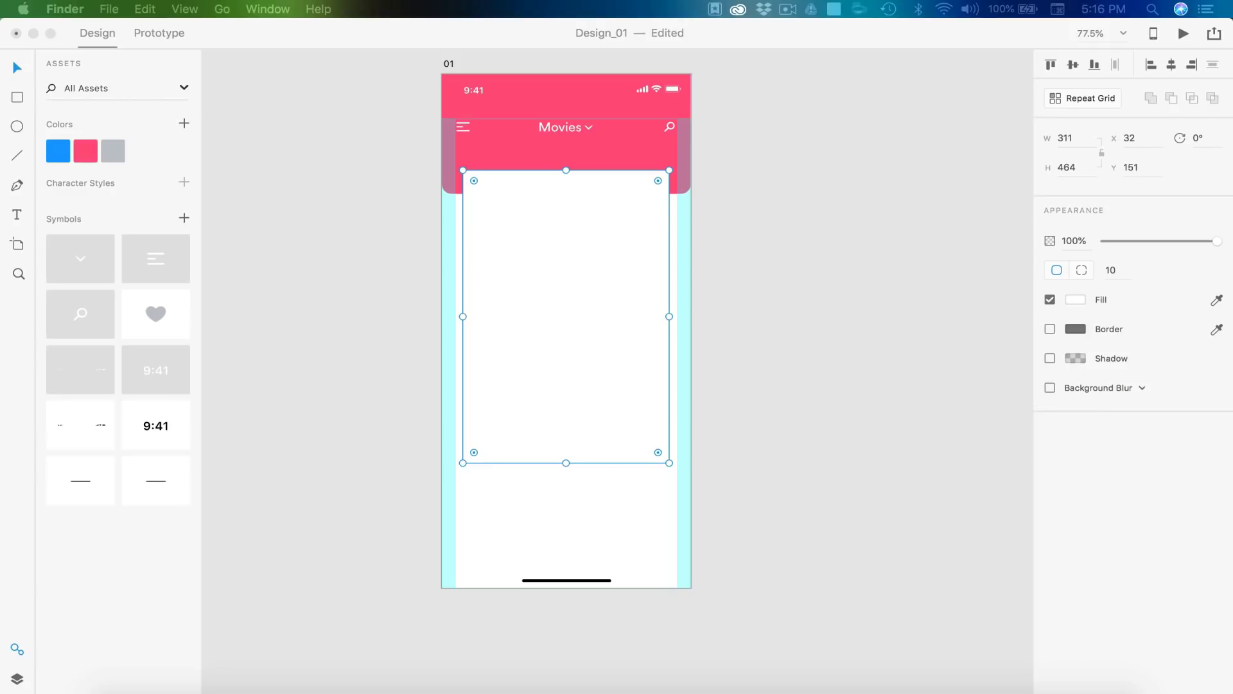
{"action": "left_click_drag", "start_coordinate": [417, 270], "coordinate": [530, 270]}
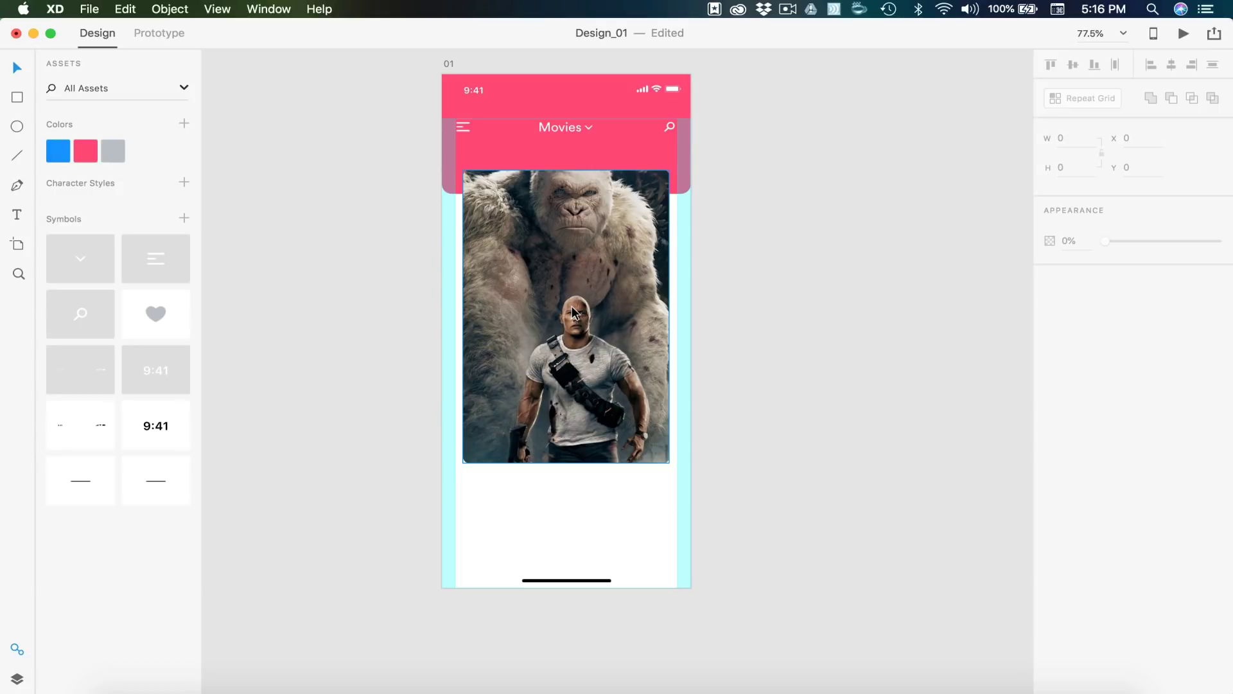
Step: Add a shadow to the poster card with a blur of 20
{"action": "left_click", "coordinate": [633, 332]}
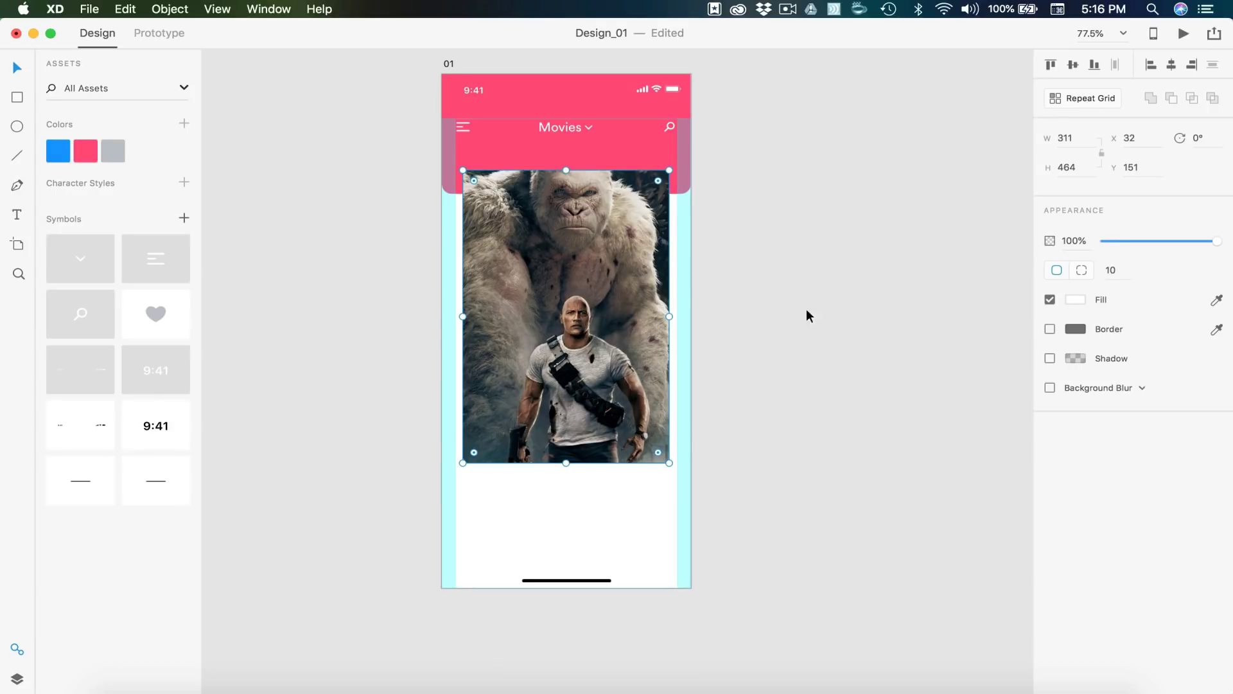
{"action": "left_click", "coordinate": [1050, 357]}
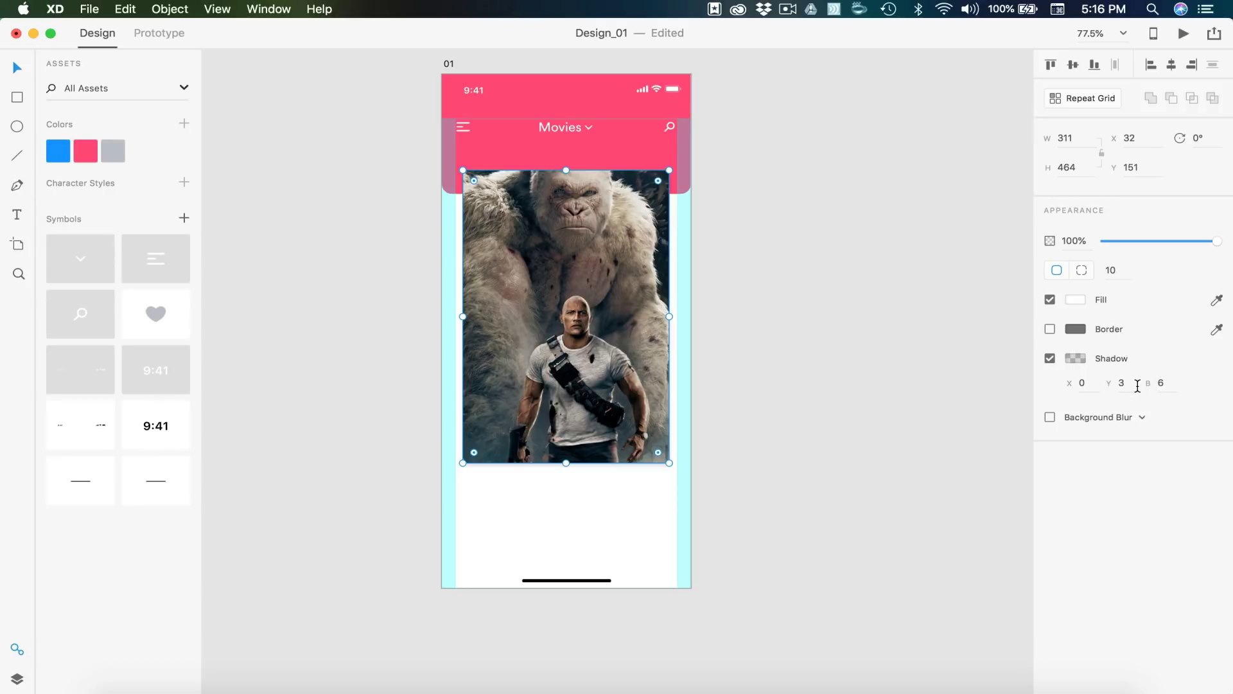
{"action": "left_click", "coordinate": [1164, 383]}
{"action": "type", "text": "20"}
{"action": "key", "text": "Return"}
{"action": "left_click", "coordinate": [797, 329]}
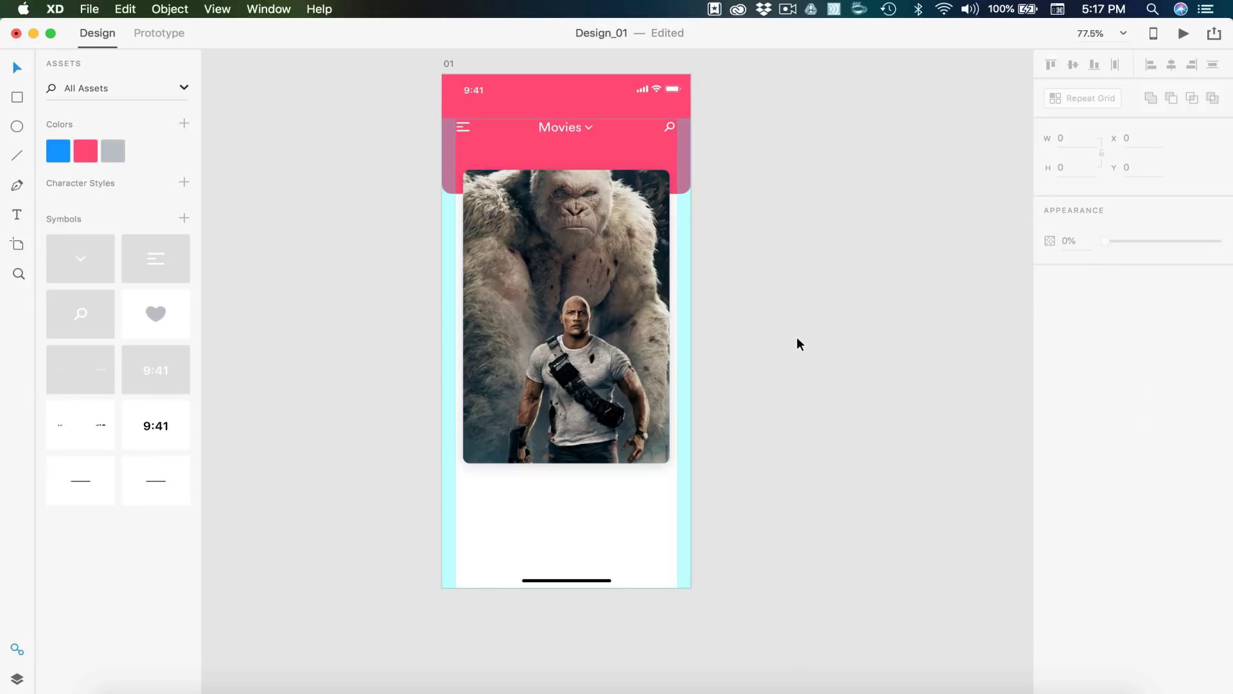
Step: Add the text "Rampage" in the white area below the poster card
{"action": "scroll", "coordinate": [796, 337], "scroll_direction": "down", "scroll_amount": 2}
{"action": "scroll", "coordinate": [583, 422], "scroll_direction": "up", "scroll_amount": 4}
{"action": "scroll", "coordinate": [566, 449], "scroll_direction": "up", "scroll_amount": 2}
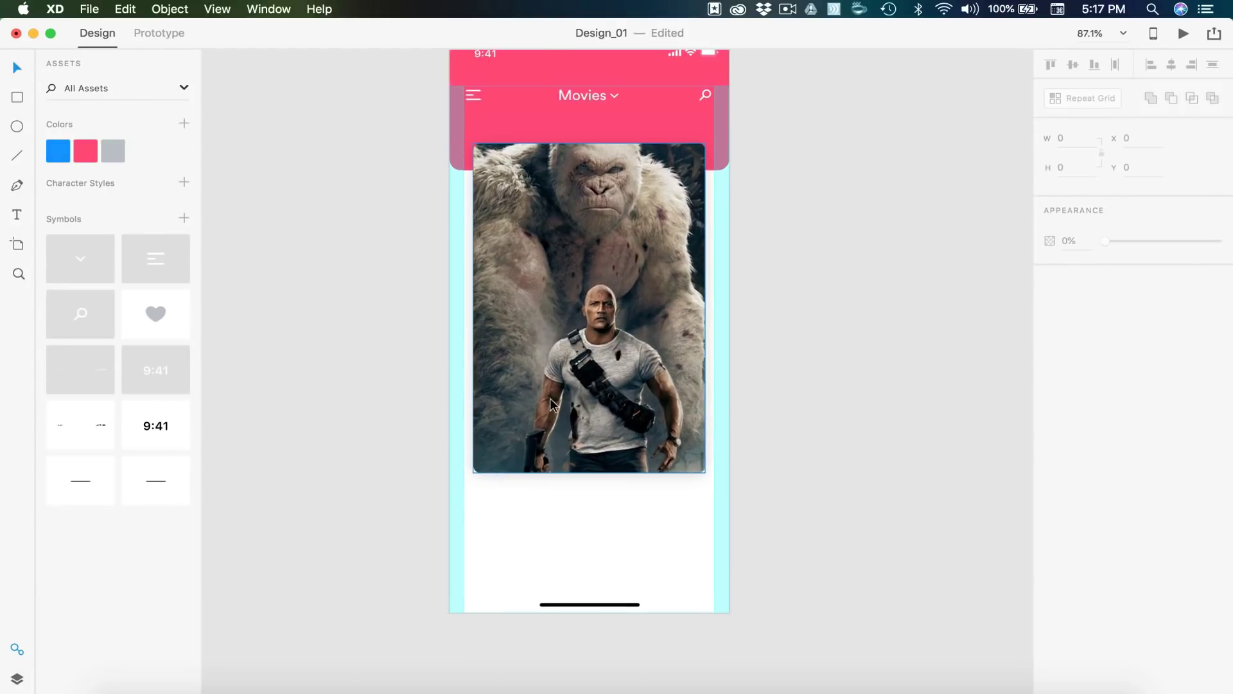
{"action": "scroll", "coordinate": [564, 453], "scroll_direction": "down", "scroll_amount": 2}
{"action": "key", "text": "t"}
{"action": "left_click", "coordinate": [564, 481]}
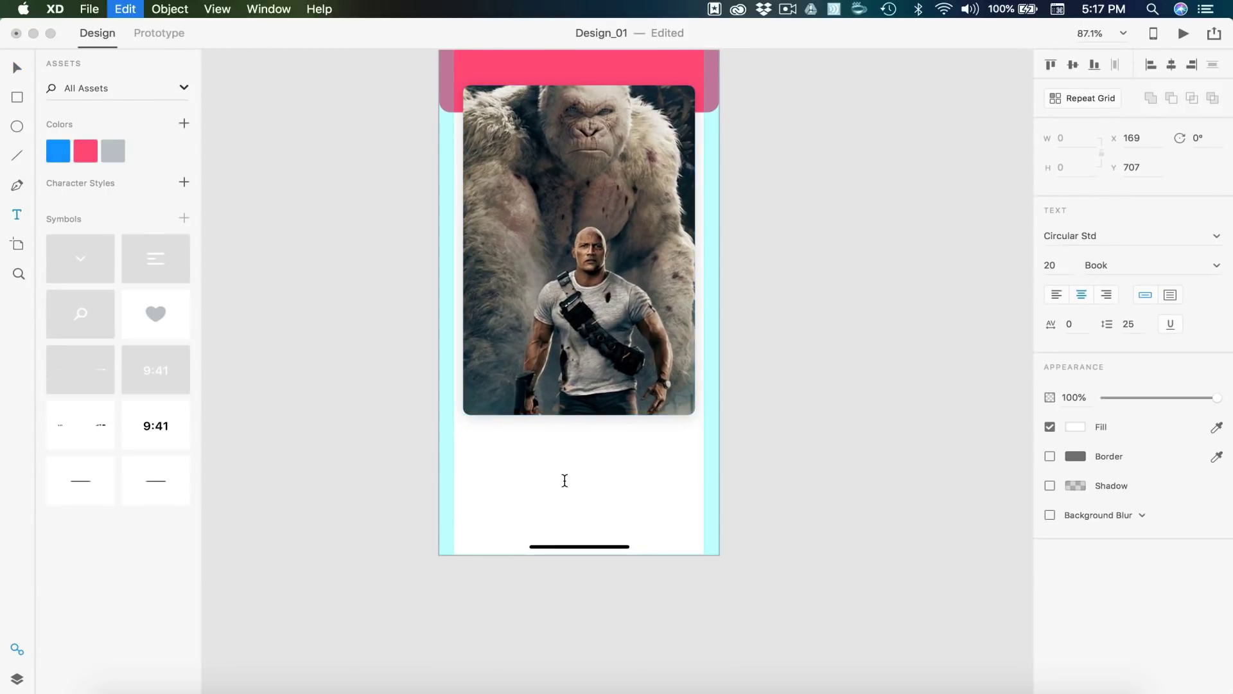
{"action": "type", "text": "Rampage"}
{"action": "left_click", "coordinate": [17, 68]}
Step: Change the fill color of the Rampage text to black
{"action": "left_click", "coordinate": [1076, 427]}
{"action": "left_click", "coordinate": [921, 388]}
{"action": "left_click_drag", "start_coordinate": [879, 429], "coordinate": [784, 529]}
{"action": "left_click", "coordinate": [792, 480]}
Step: Move the Rampage text closer to the poster and set it to Medium weight at size 25
{"action": "left_click", "coordinate": [580, 479]}
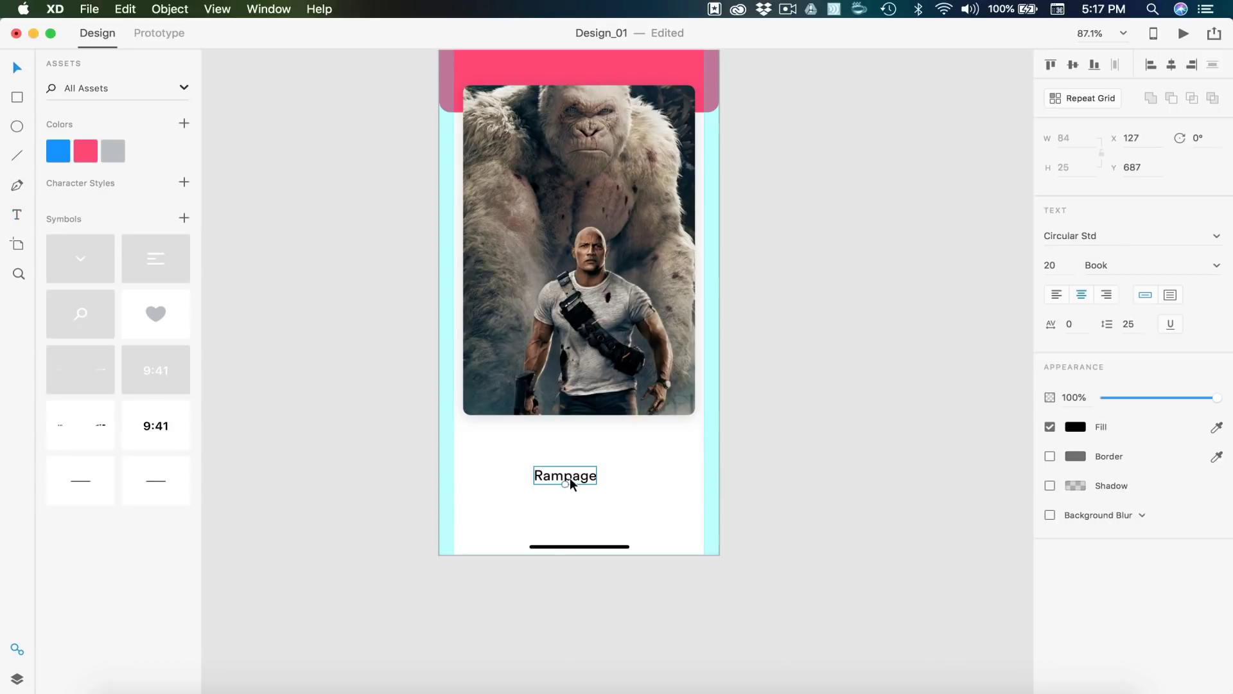
{"action": "left_click_drag", "start_coordinate": [580, 479], "coordinate": [602, 465]}
{"action": "left_click", "coordinate": [1217, 266]}
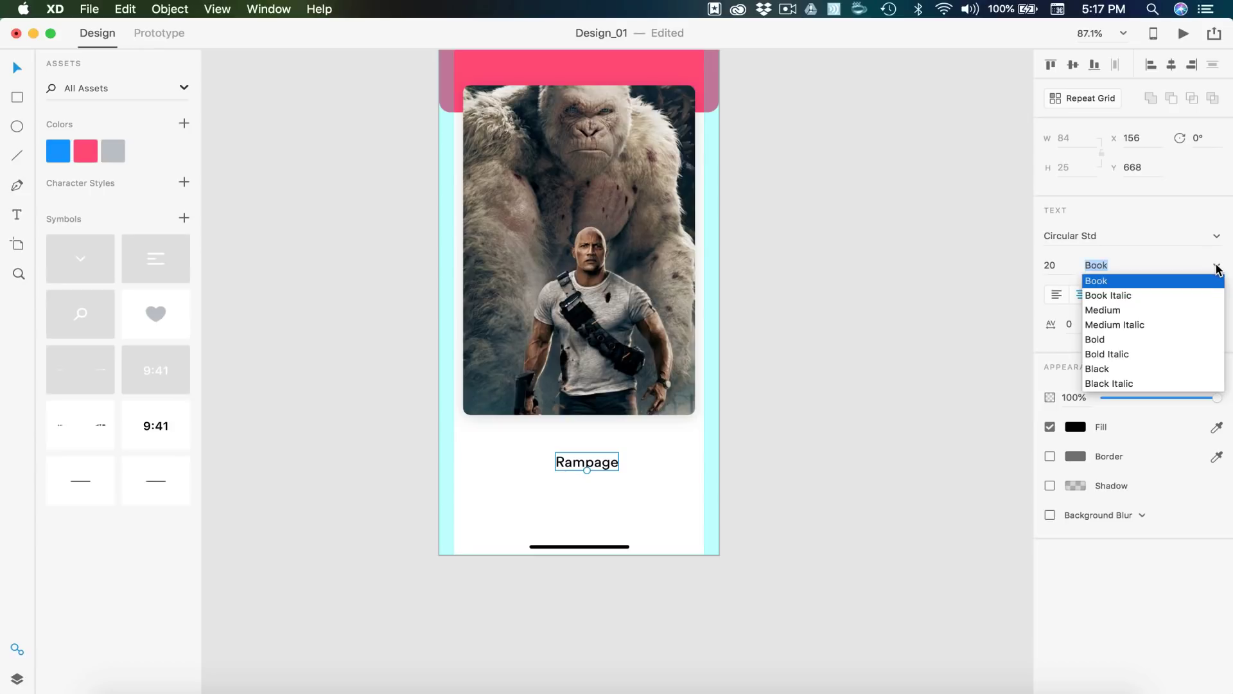
{"action": "left_click", "coordinate": [1109, 311]}
{"action": "key", "text": "shift+Tab"}
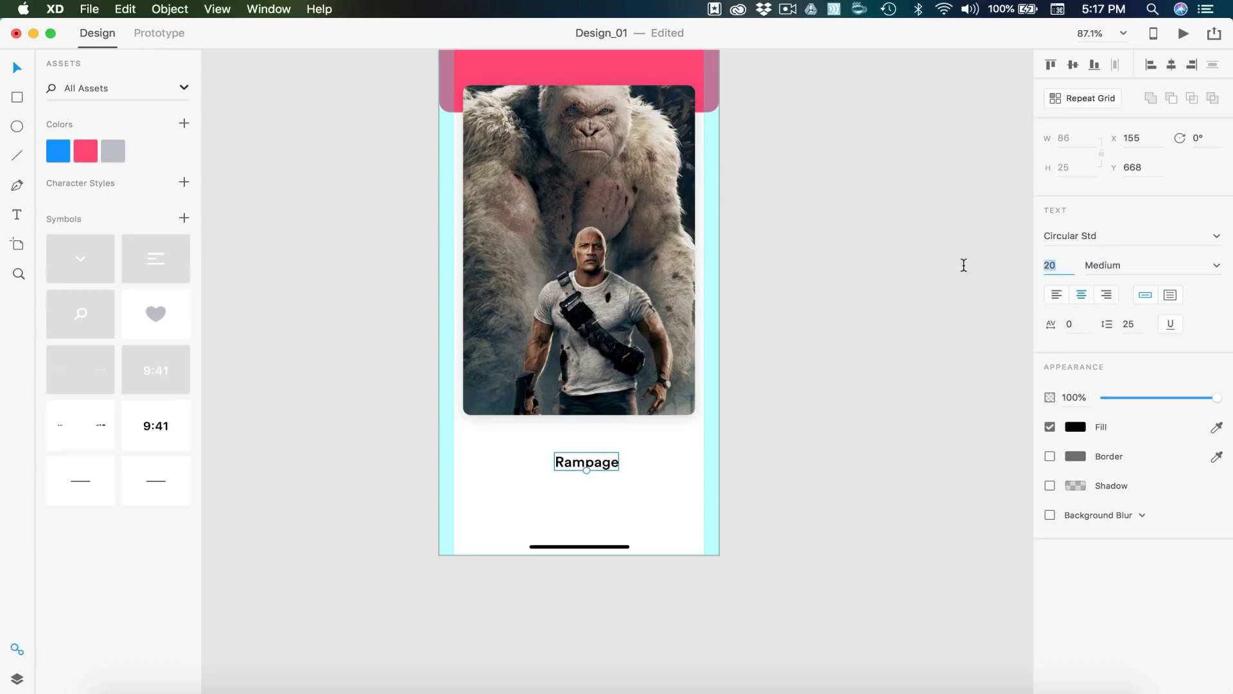
{"action": "type", "text": "25"}
{"action": "key", "text": "Return"}
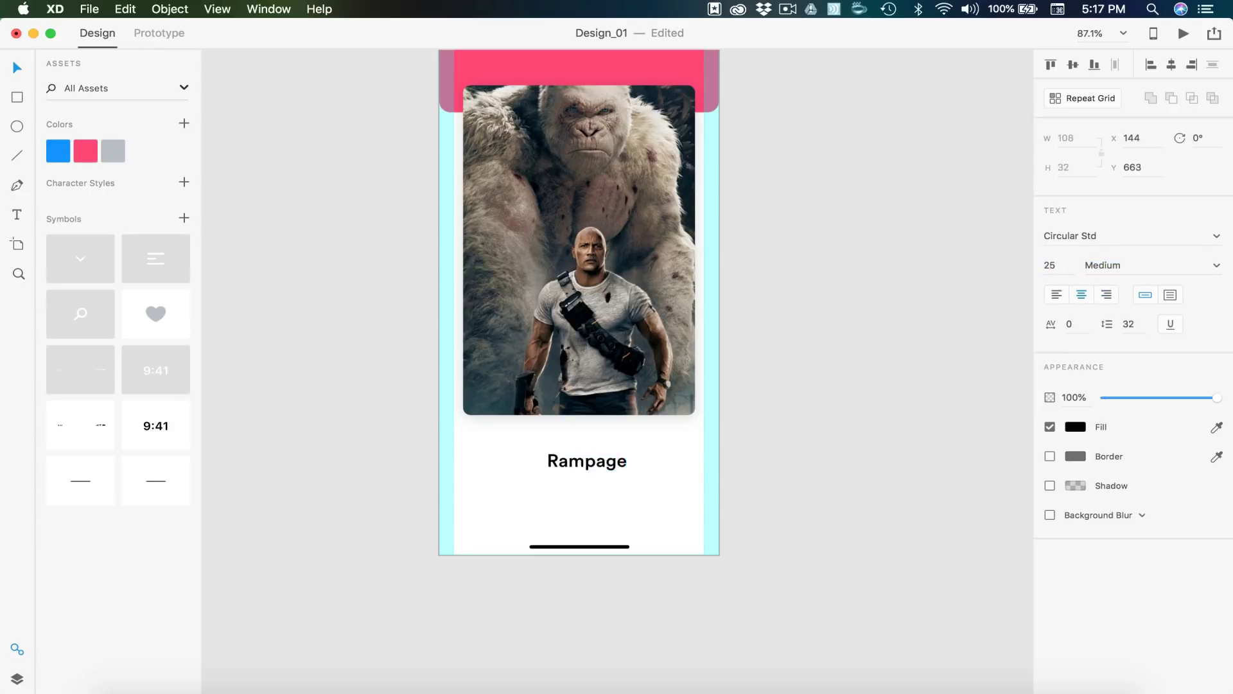
Step: Center the Rampage title horizontally under the poster at Y 640, 25 below the card
{"action": "left_click_drag", "start_coordinate": [606, 468], "coordinate": [597, 434]}
{"action": "key", "text": "Down"}
{"action": "key", "text": "Down"}
{"action": "key", "text": "Down"}
{"action": "key", "text": "Down"}
{"action": "key", "text": "Down"}
{"action": "key", "text": "Down"}
{"action": "key", "text": "Down"}
{"action": "key", "text": "Down"}
{"action": "key", "text": "Down"}
{"action": "key", "text": "Down"}
{"action": "key", "text": "Down"}
{"action": "key", "text": "Down"}
{"action": "key", "text": "Down"}
{"action": "key", "text": "Down"}
{"action": "key", "text": "Down"}
{"action": "key", "text": "Down"}
{"action": "key", "text": "Down"}
{"action": "key", "text": "Down"}
{"action": "key", "text": "Down"}
{"action": "key", "text": "Down"}
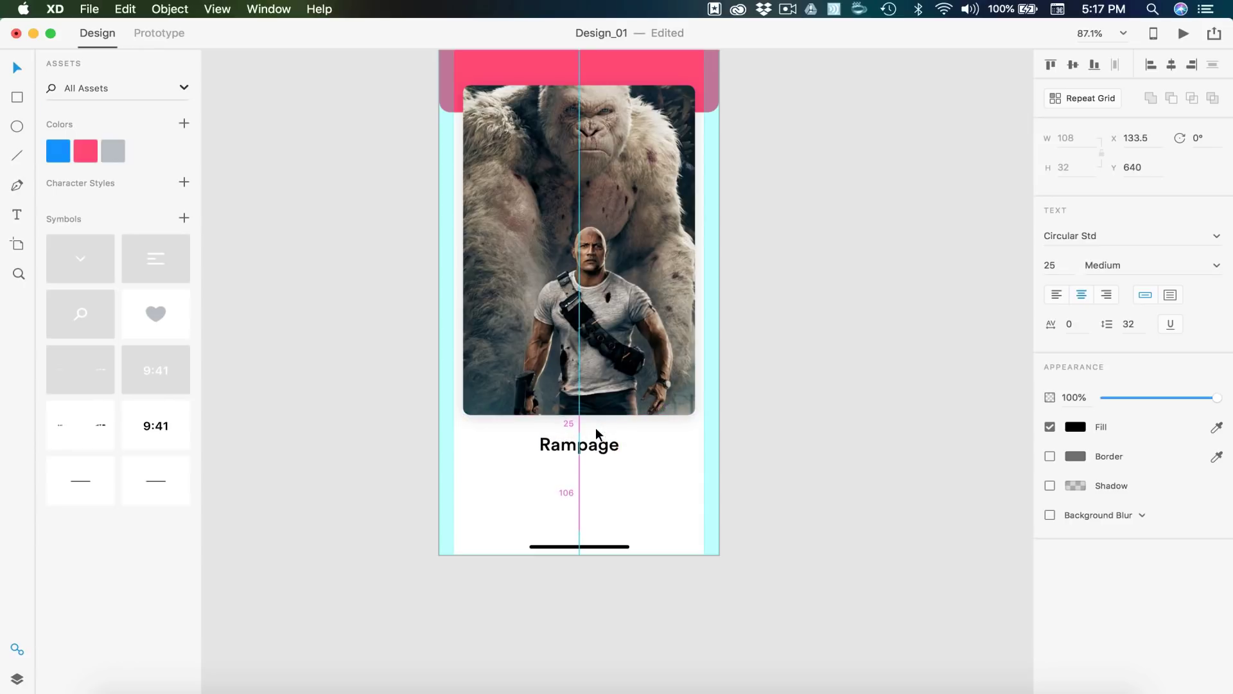
Step: Duplicate the Rampage title directly below itself and set the copy to Book weight at size 20
{"action": "scroll", "coordinate": [764, 430], "scroll_direction": "down", "scroll_amount": 2}
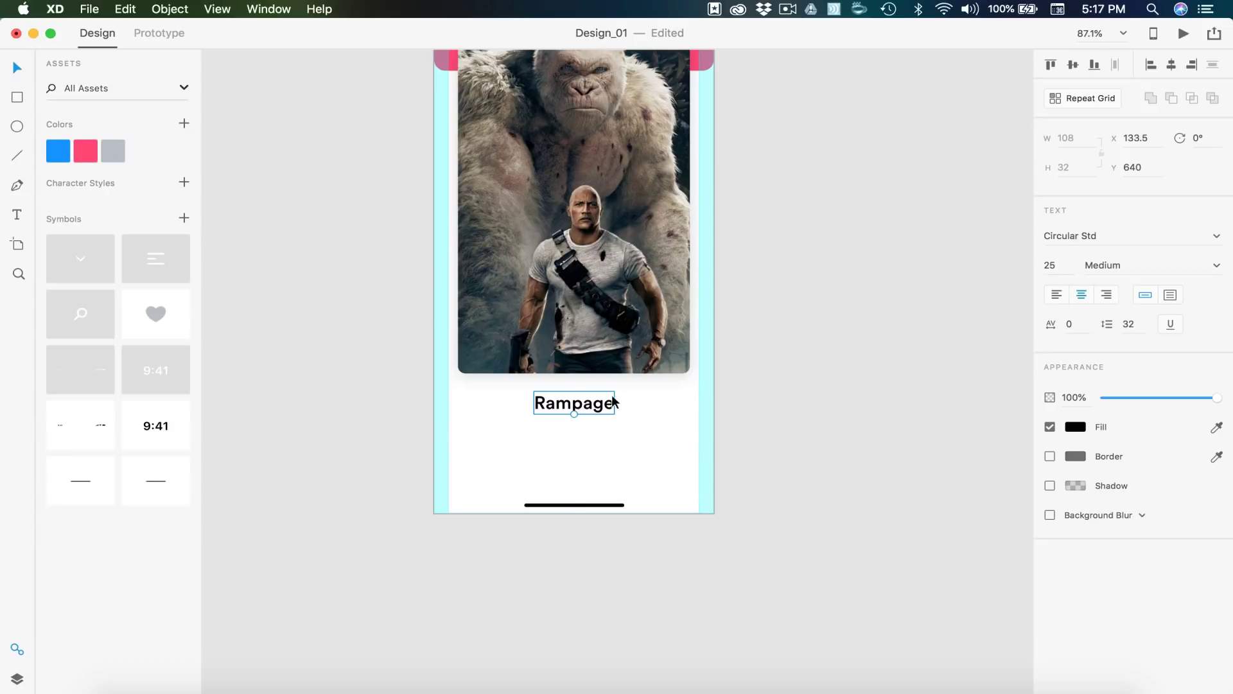
{"action": "left_click_drag", "start_coordinate": [598, 403], "coordinate": [597, 434]}
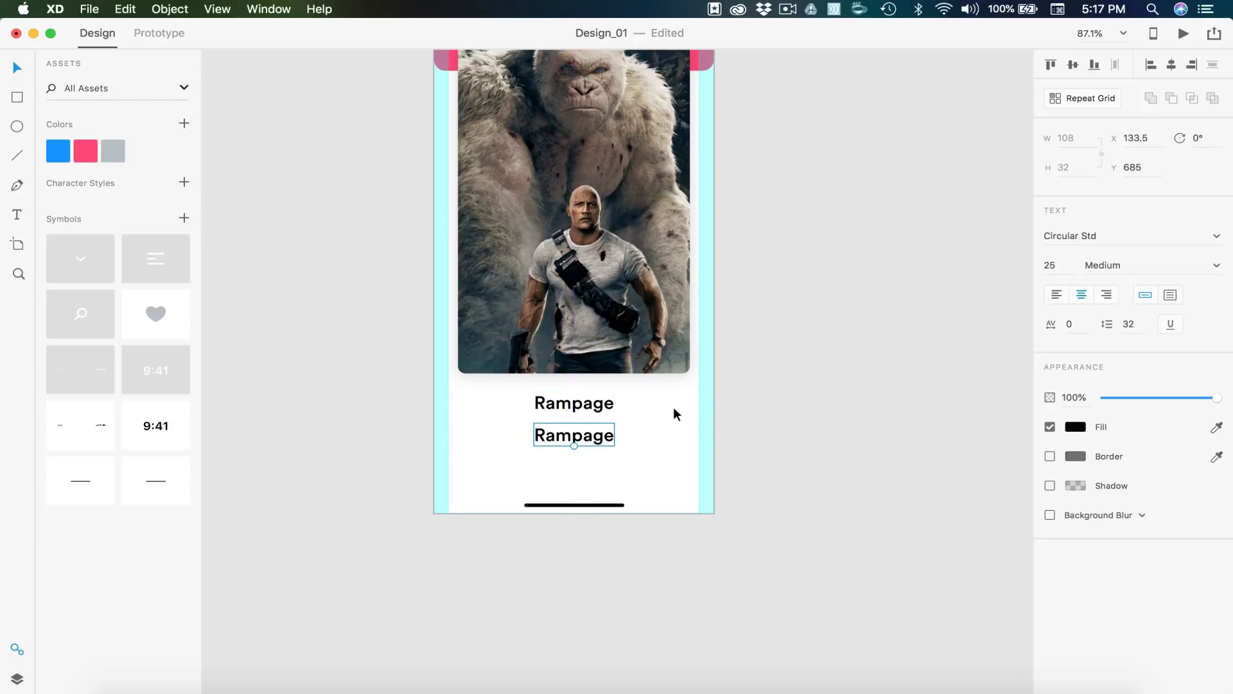
{"action": "left_click", "coordinate": [1208, 267]}
{"action": "left_click", "coordinate": [1099, 279]}
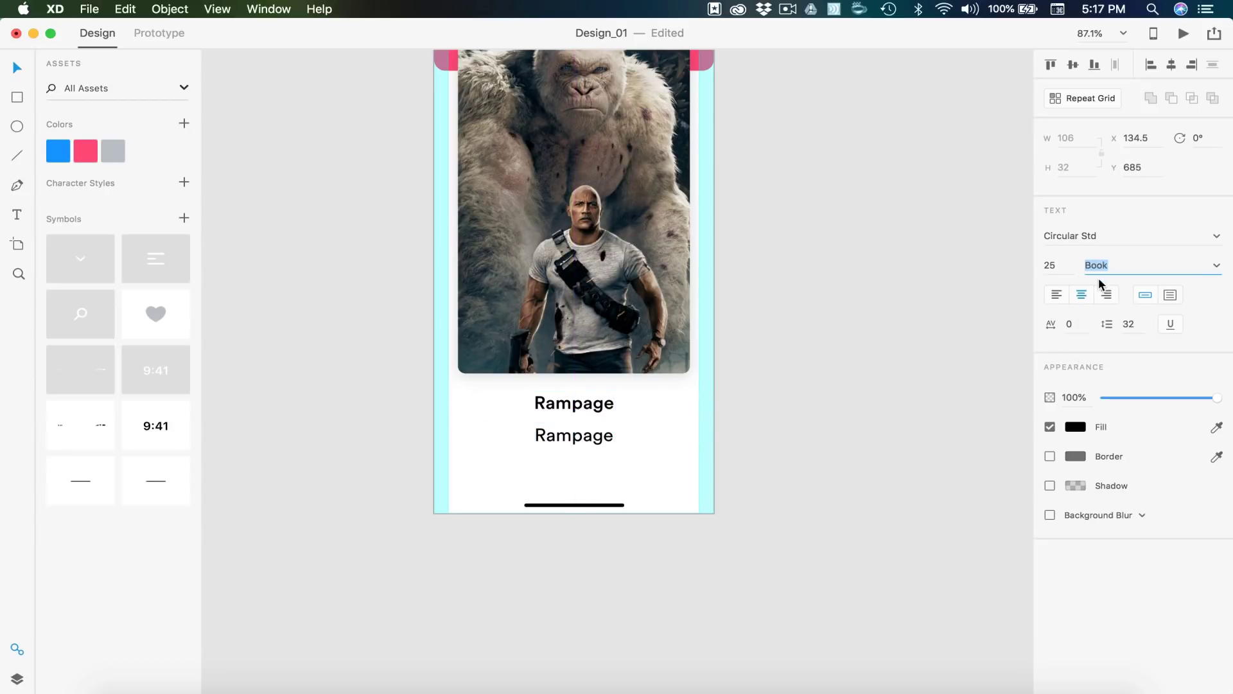
{"action": "left_click", "coordinate": [1051, 265]}
{"action": "type", "text": "20"}
{"action": "key", "text": "Return"}
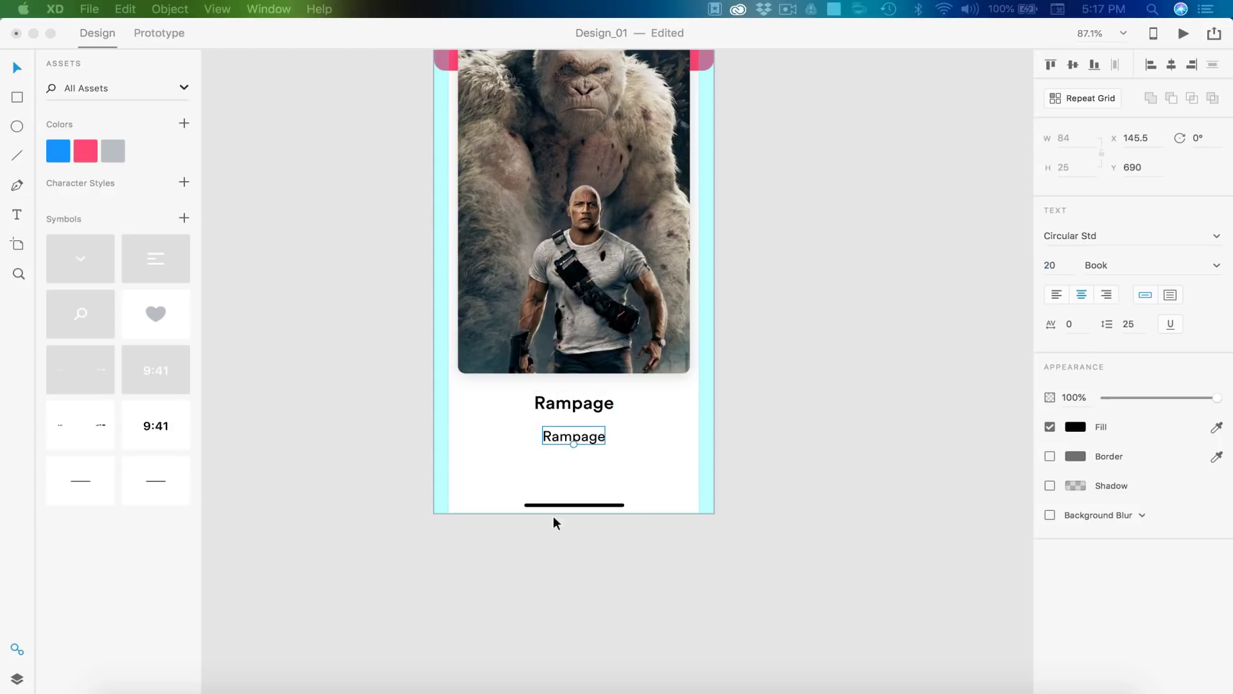
Step: Replace the duplicated text with "Fantasy/Science fiction"
{"action": "double_click", "coordinate": [598, 438]}
{"action": "type", "text": "Fantasy/Science fiction"}
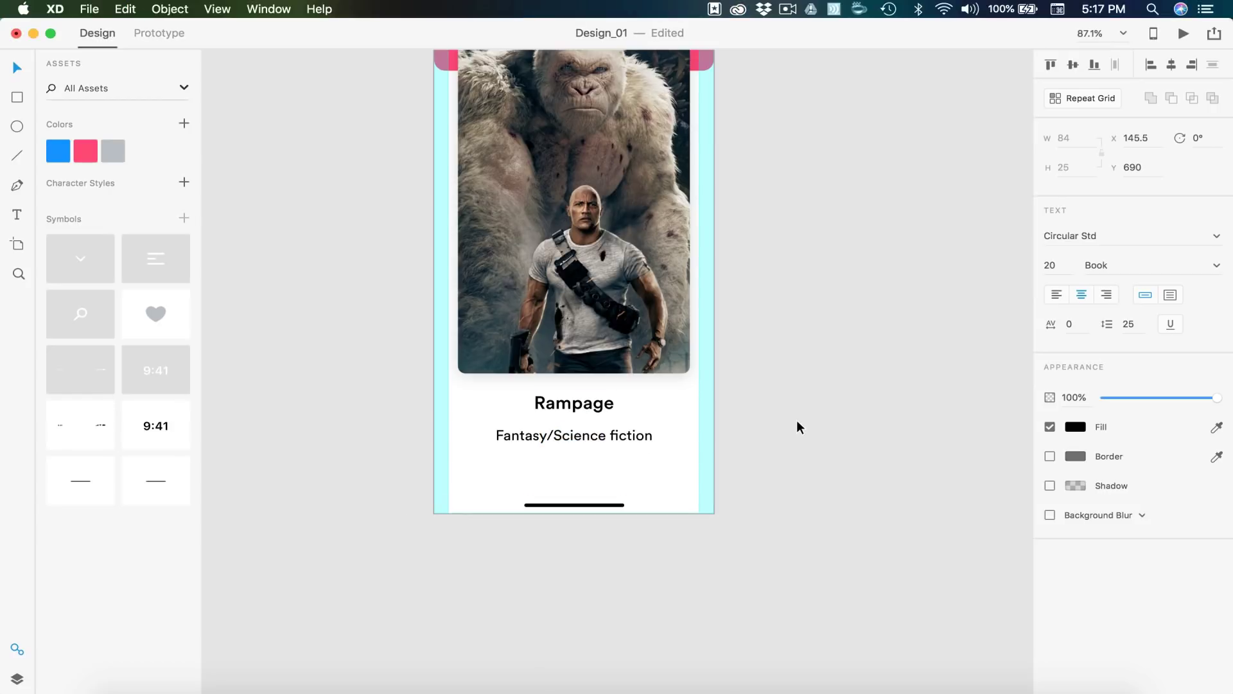
{"action": "key", "text": "Escape"}
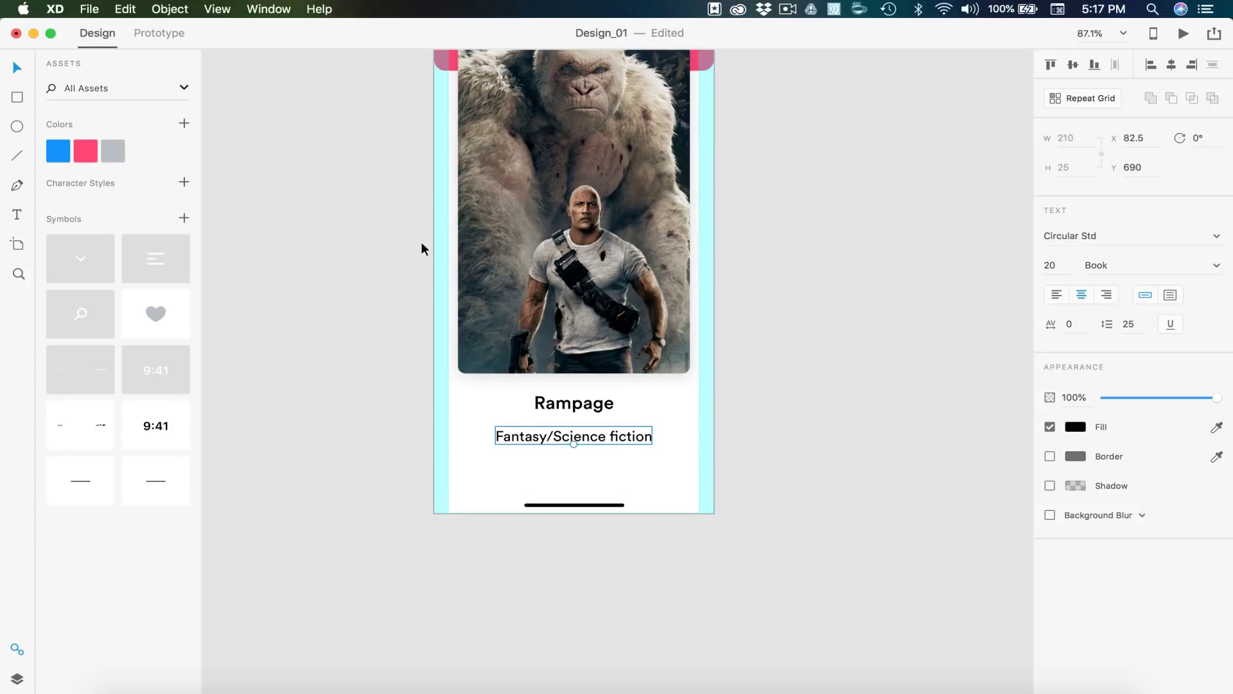
Step: Fill the Fantasy/Science fiction subtitle with the grey #BABEC3 asset colour and move it up to Y 672, directly below the Rampage title
{"action": "right_click", "coordinate": [110, 149]}
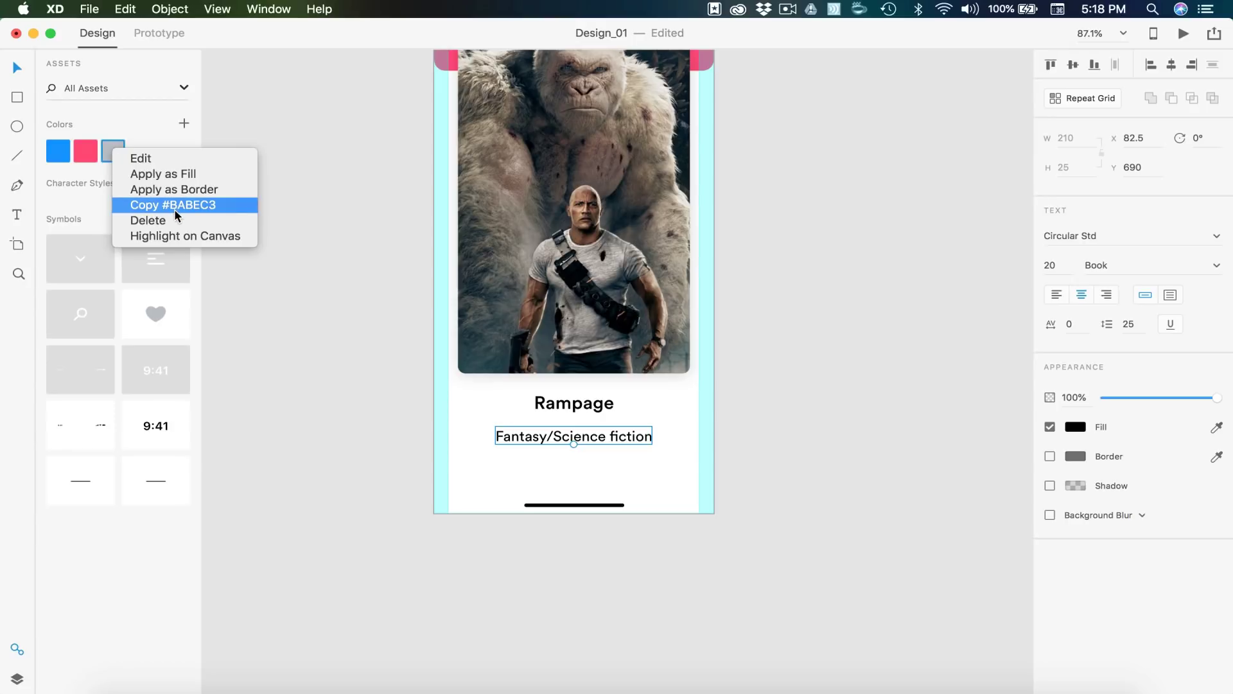
{"action": "left_click", "coordinate": [108, 144]}
{"action": "left_click", "coordinate": [385, 330]}
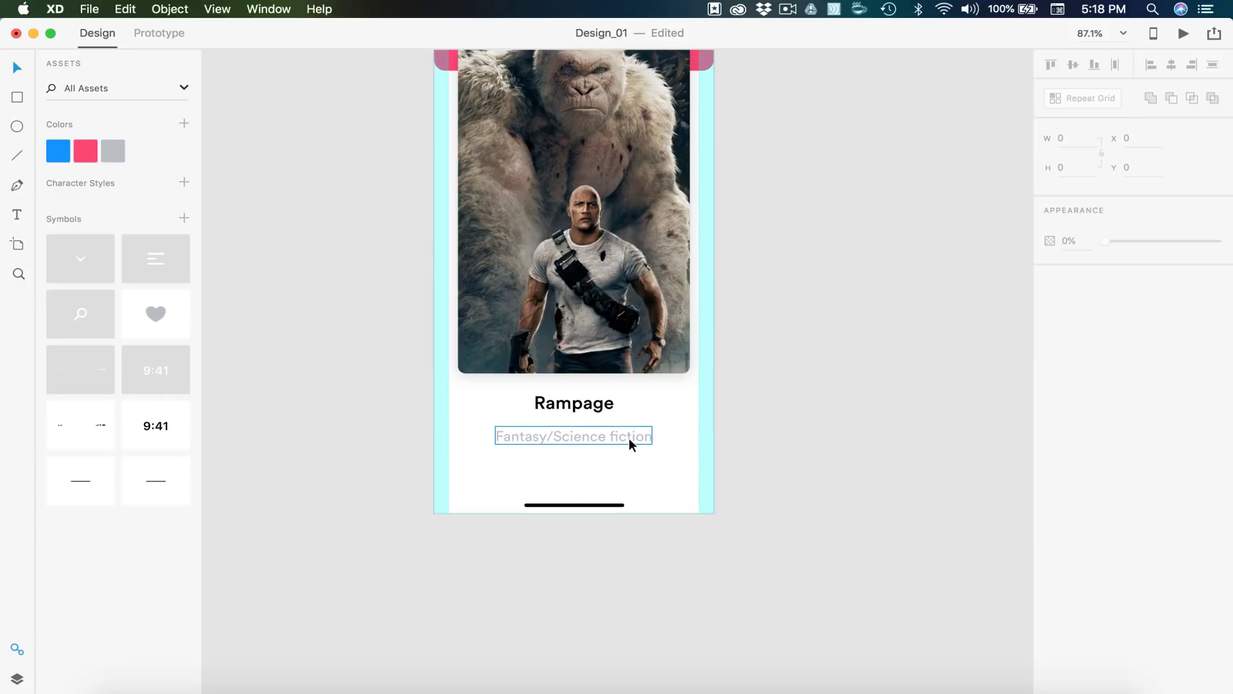
{"action": "left_click_drag", "start_coordinate": [629, 438], "coordinate": [629, 426]}
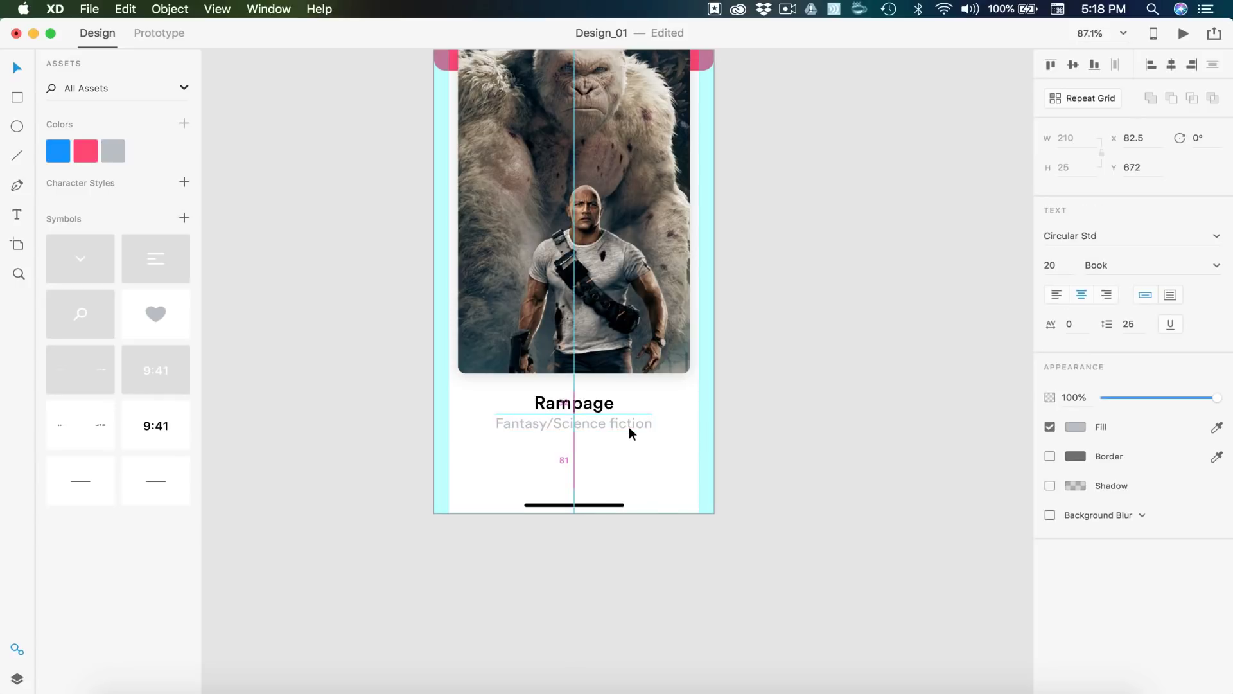
{"action": "left_click", "coordinate": [820, 456]}
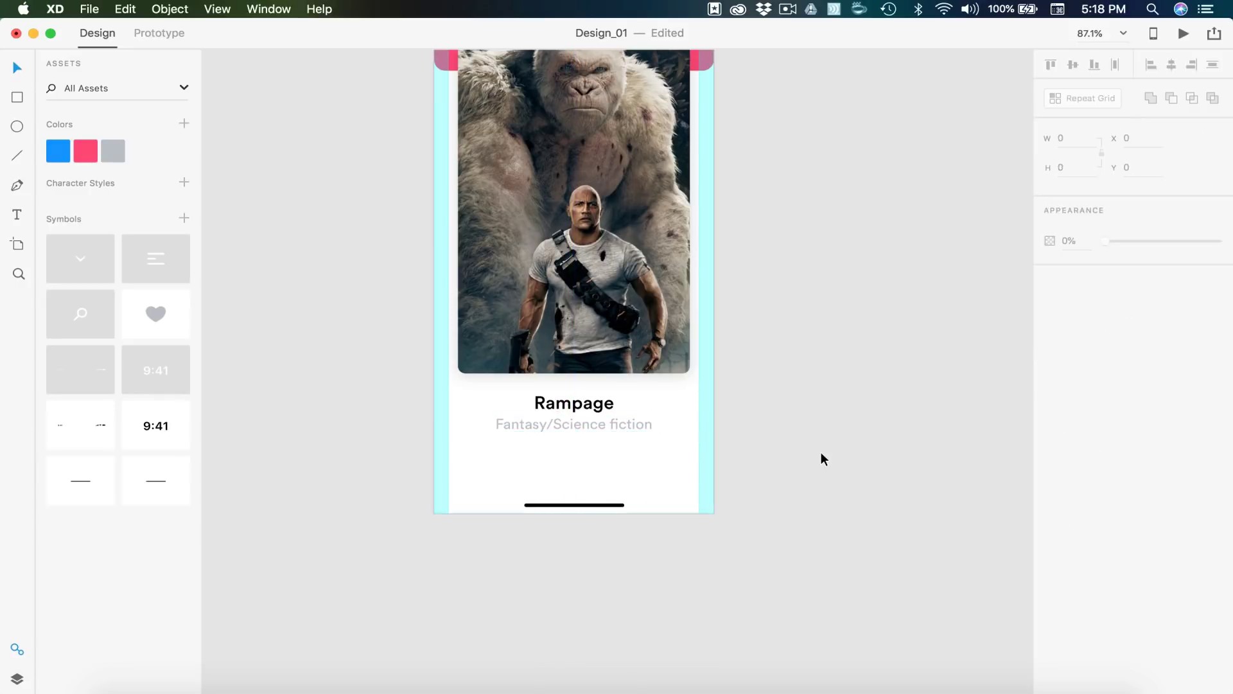
Step: Rename the movie screen's artboard to "Home"
{"action": "scroll", "coordinate": [821, 461], "scroll_direction": "down", "scroll_amount": 1}
{"action": "scroll", "coordinate": [821, 461], "scroll_direction": "up", "scroll_amount": 2}
{"action": "scroll", "coordinate": [819, 499], "scroll_direction": "down", "scroll_amount": 2}
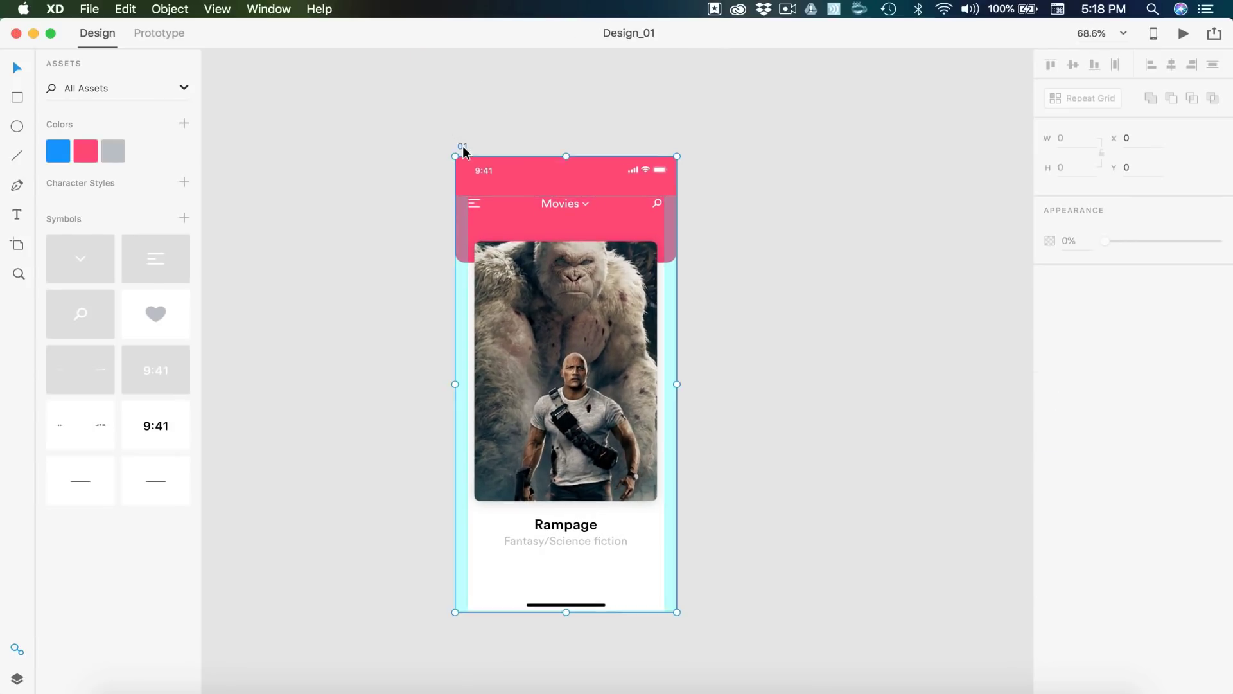
{"action": "double_click", "coordinate": [462, 145]}
{"action": "type", "text": "Home"}
{"action": "key", "text": "Return"}
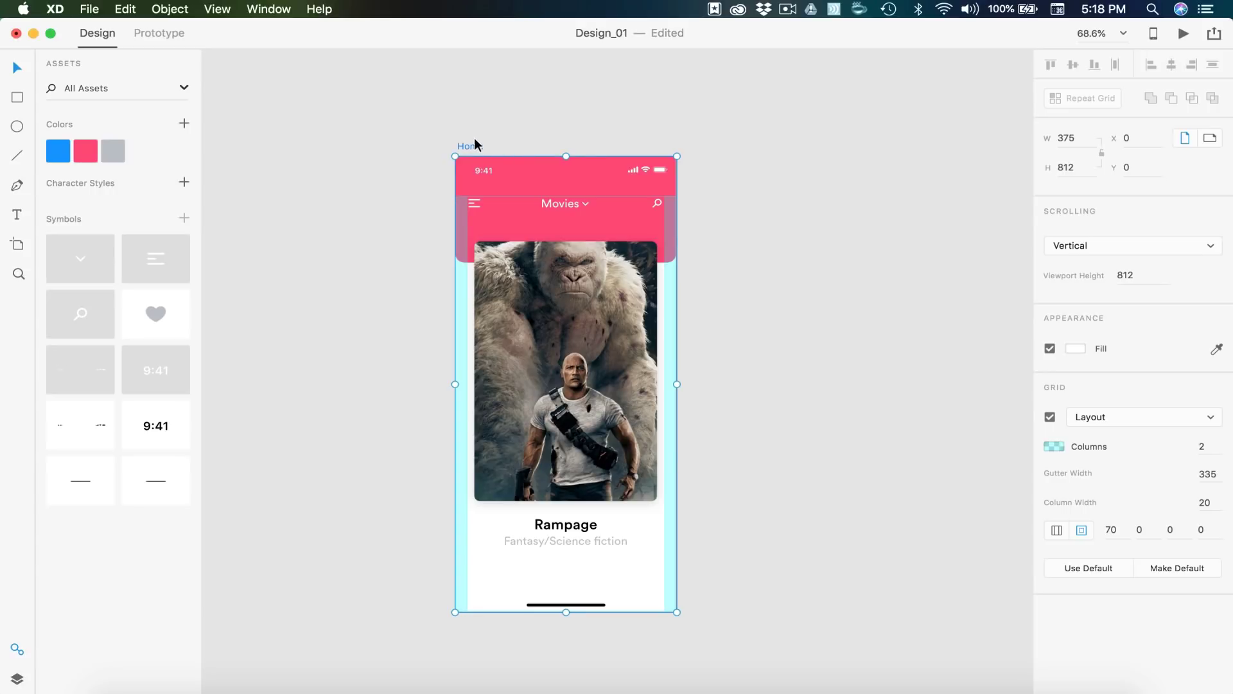
Step: Duplicate the Home artboard beside the original and save the document
{"action": "left_click", "coordinate": [474, 137]}
{"action": "left_click", "coordinate": [465, 143]}
{"action": "key", "text": "super+d"}
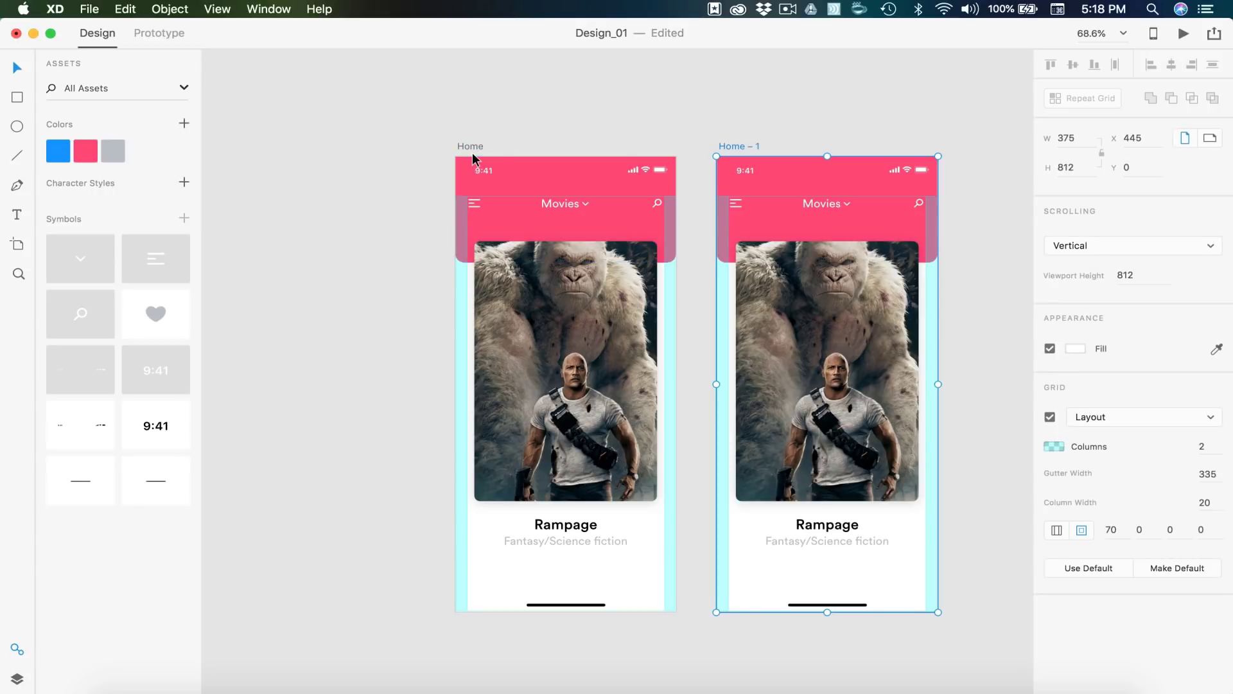
{"action": "scroll", "coordinate": [643, 70], "scroll_direction": "right", "scroll_amount": 5}
{"action": "left_click", "coordinate": [644, 70]}
{"action": "key", "text": "super+s"}
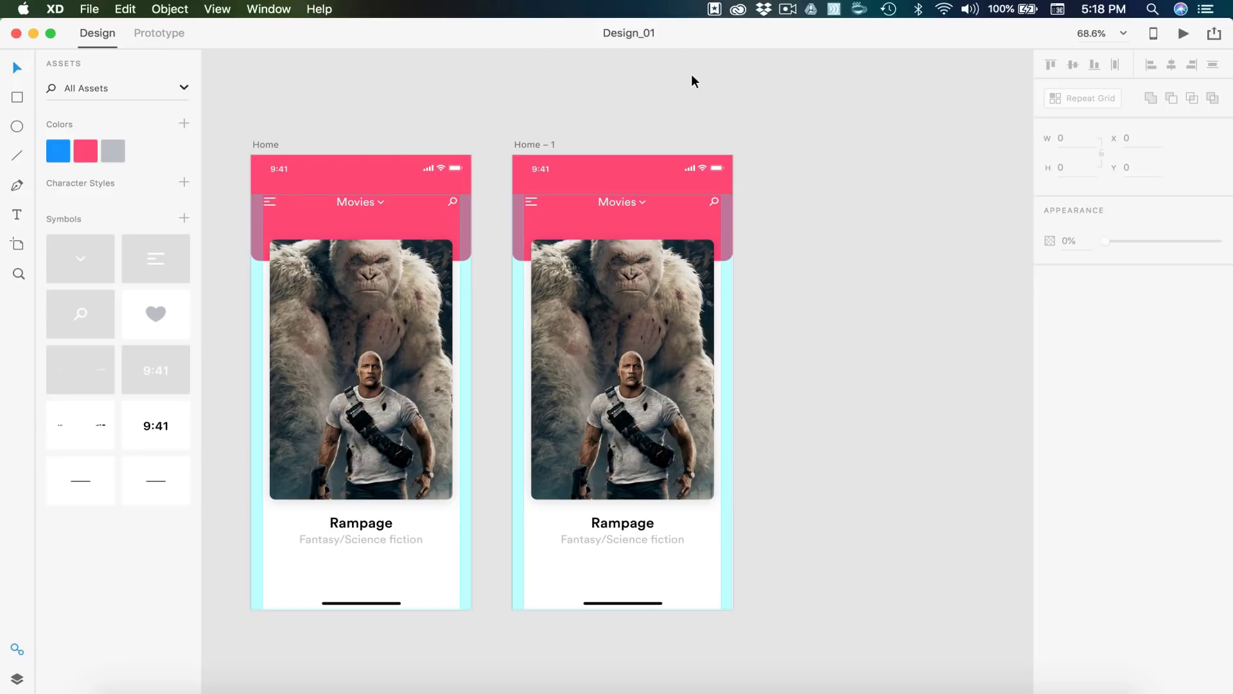
Step: Rename the duplicated Home artboard to "Swipe Up"
{"action": "double_click", "coordinate": [530, 145]}
{"action": "type", "text": "Swipe Up"}
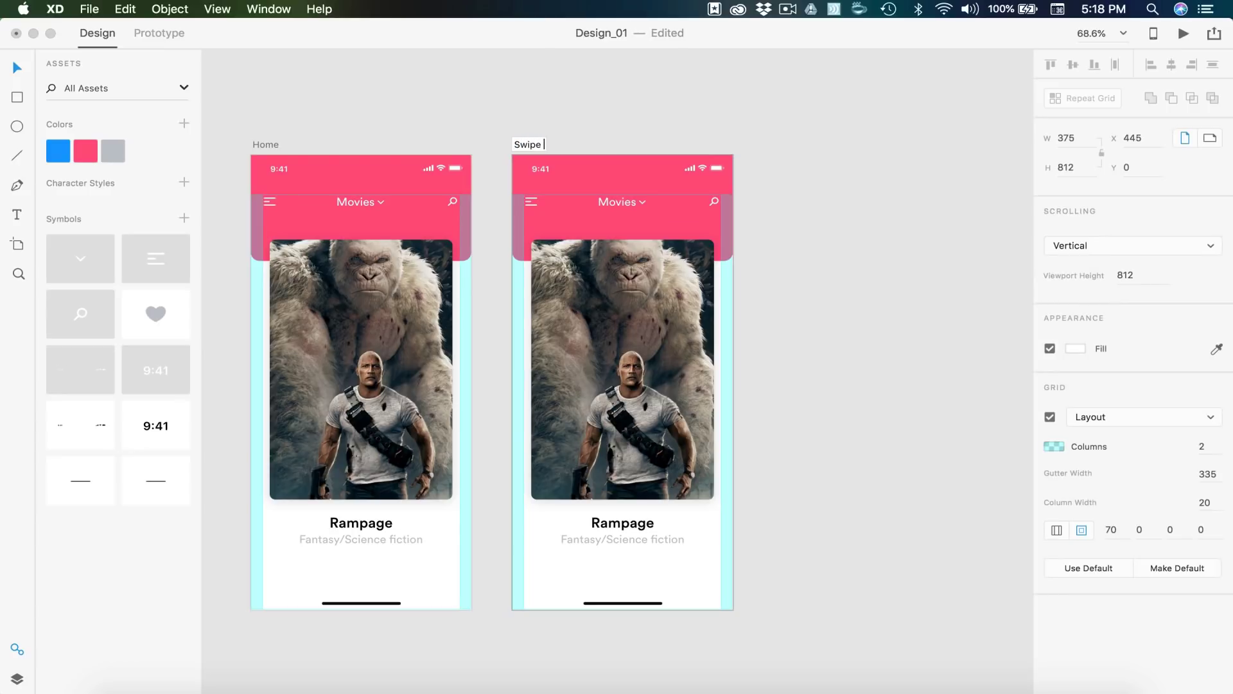
{"action": "key", "text": "Return"}
{"action": "left_click", "coordinate": [817, 239]}
{"action": "scroll", "coordinate": [817, 239], "scroll_direction": "down", "scroll_amount": 3}
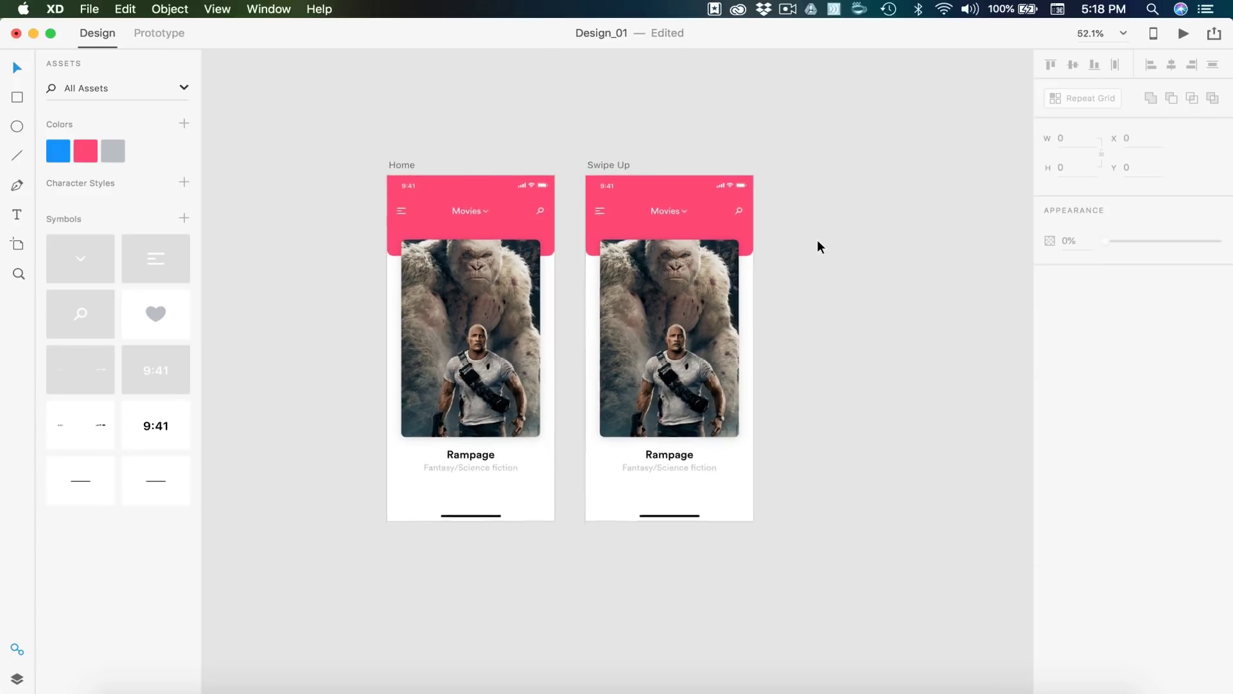
Step: Move the poster card on the Swipe Up artboard straight up to Y 101
{"action": "left_click", "coordinate": [675, 283]}
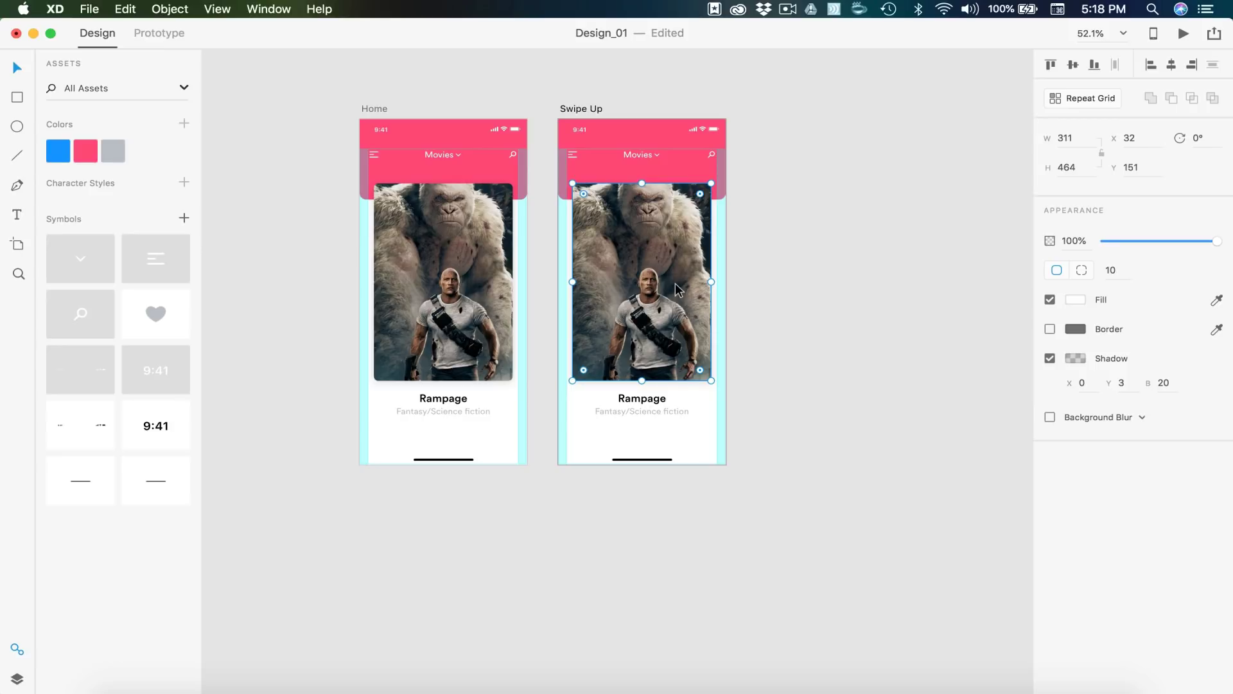
{"action": "key", "text": "shift+Up"}
{"action": "key", "text": "shift+Up"}
{"action": "key", "text": "shift+Up"}
{"action": "key", "text": "shift+Up"}
{"action": "key", "text": "shift+Up"}
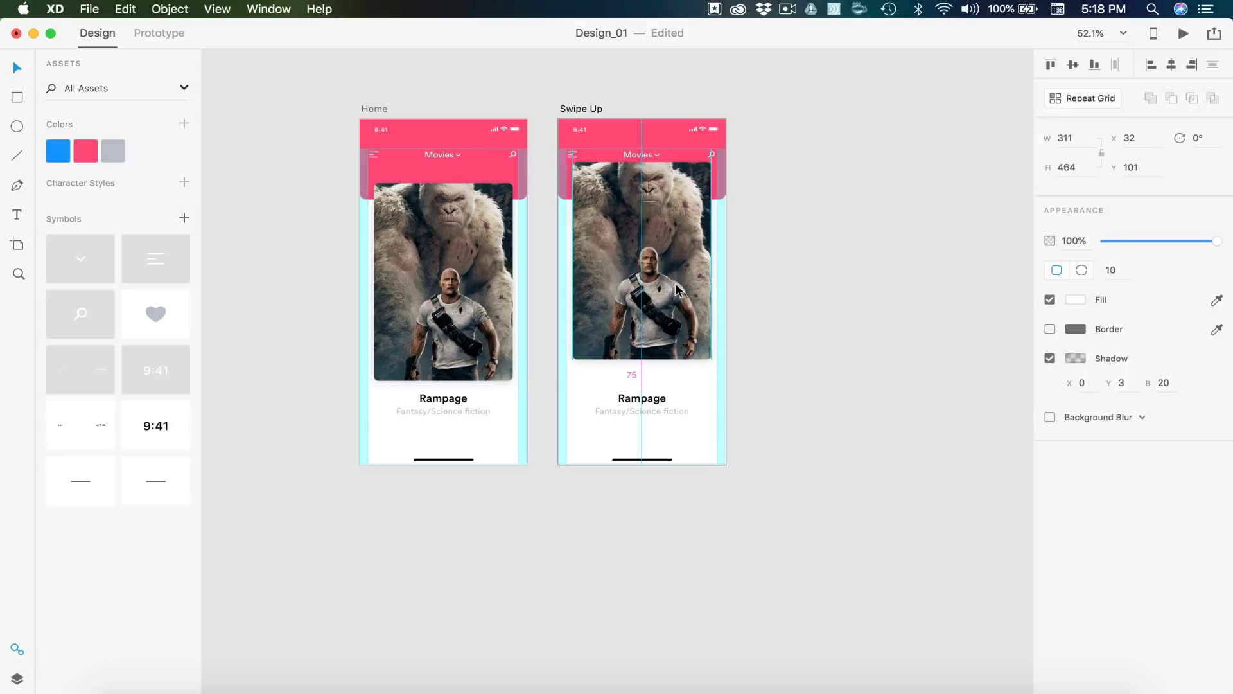
{"action": "left_click", "coordinate": [781, 329]}
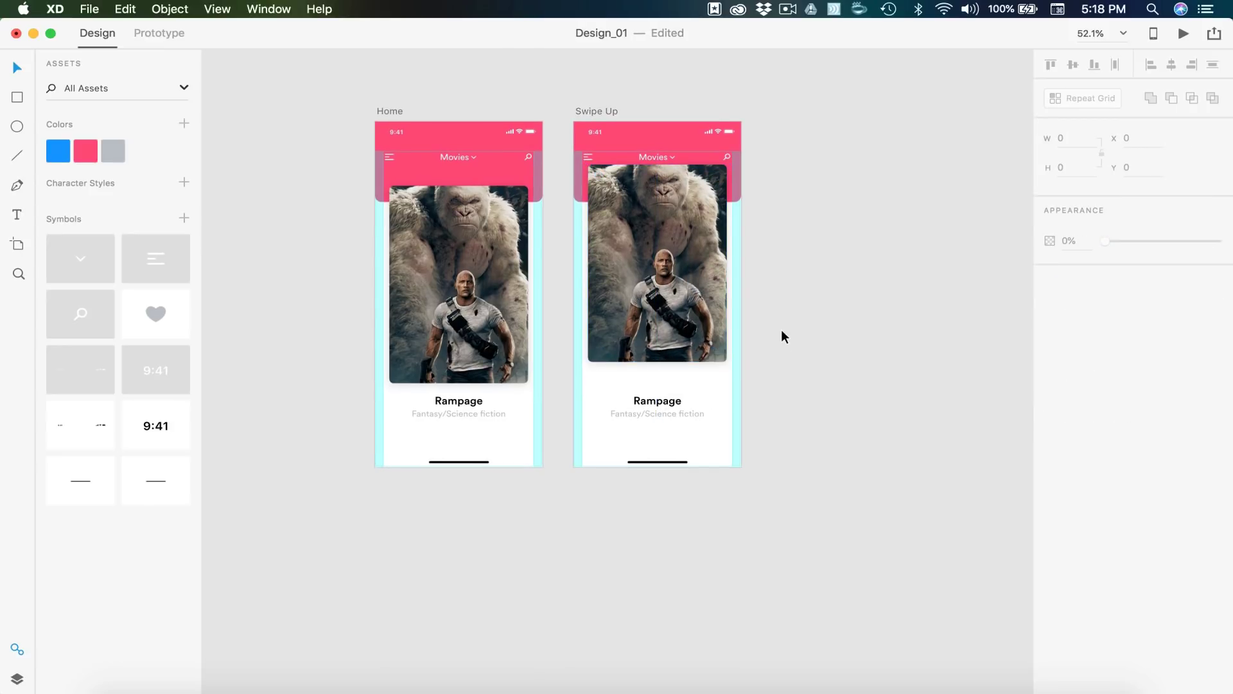
Step: Place the heart symbol on the Swipe Up artboard just below the poster's right end, at X 288, Y 572
{"action": "scroll", "coordinate": [781, 329], "scroll_direction": "up", "scroll_amount": 3}
{"action": "scroll", "coordinate": [781, 326], "scroll_direction": "up", "scroll_amount": 3}
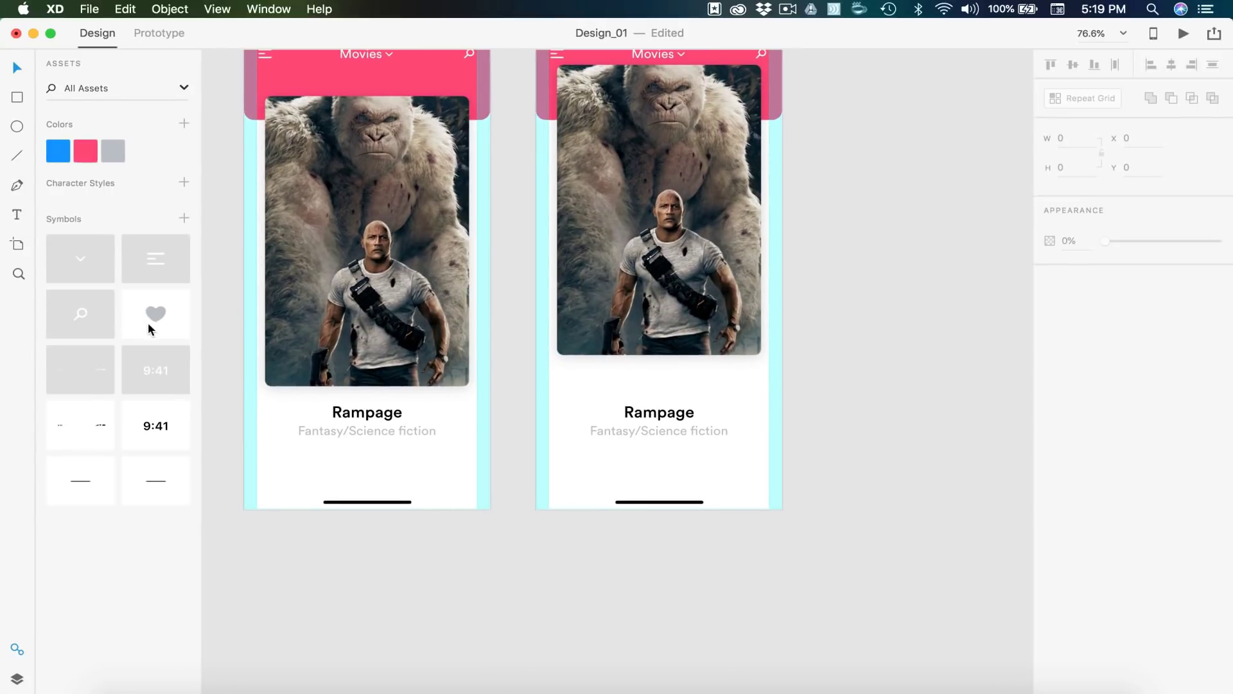
{"action": "left_click_drag", "start_coordinate": [148, 323], "coordinate": [703, 374]}
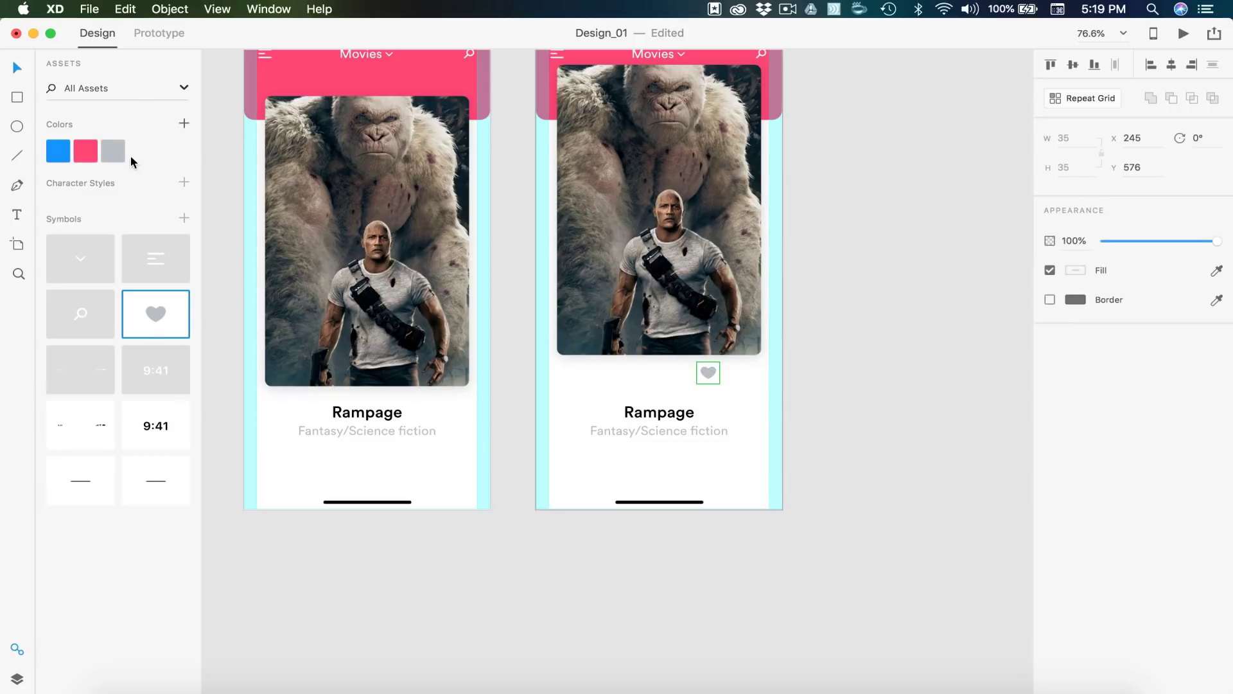
{"action": "scroll", "coordinate": [838, 410], "scroll_direction": "up", "scroll_amount": 4}
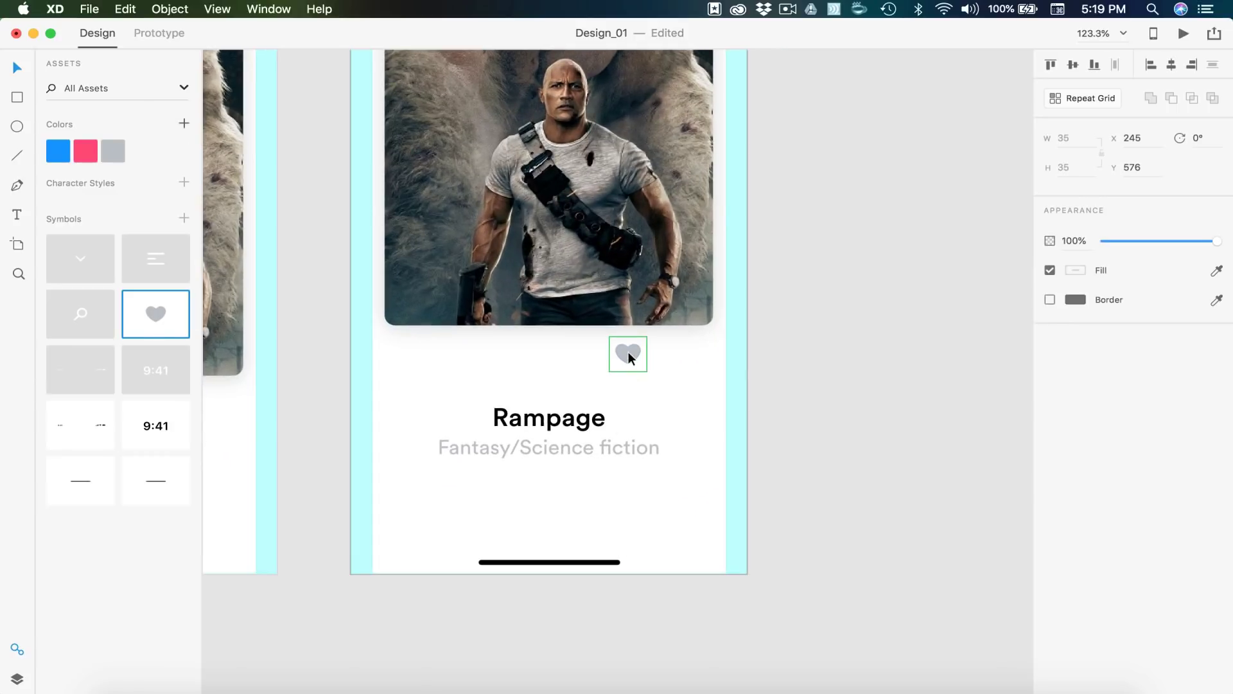
{"action": "left_click_drag", "start_coordinate": [628, 352], "coordinate": [694, 347]}
{"action": "key", "text": "shift+Left"}
{"action": "key", "text": "shift+Left"}
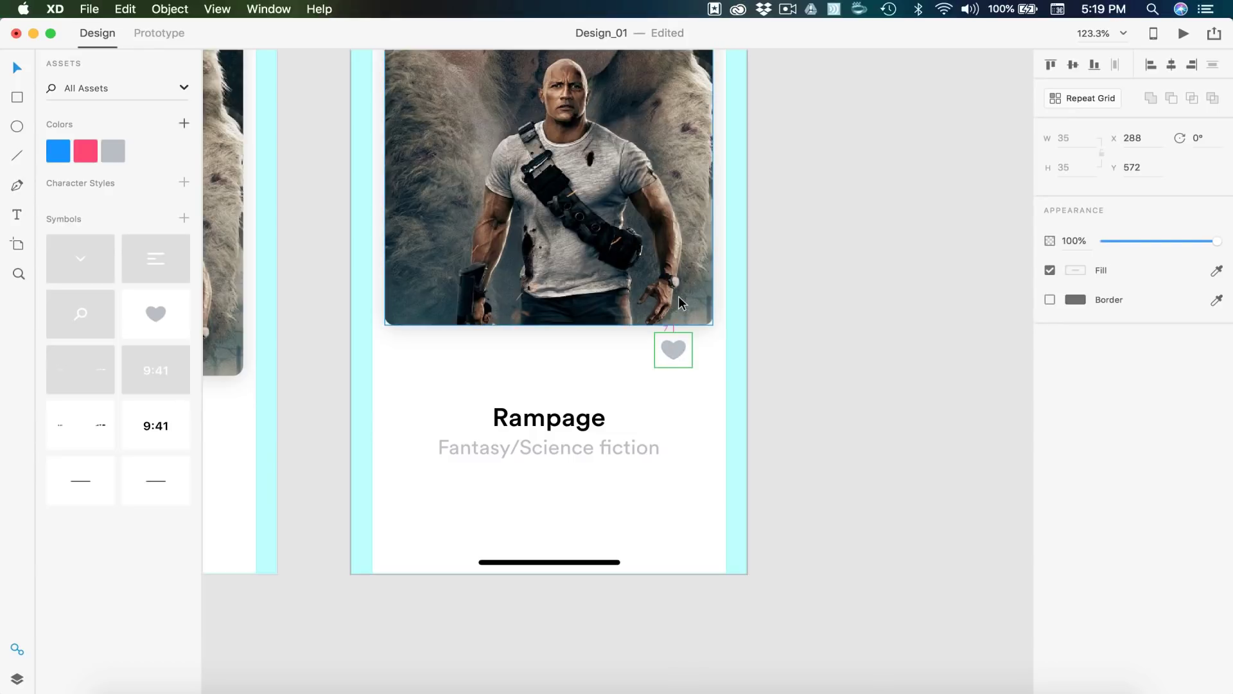
Step: Nudge the heart icon down to Y 580, midway between the poster and the Rampage title
{"action": "key", "text": "Down"}
{"action": "key", "text": "Down"}
{"action": "key", "text": "Down"}
{"action": "key", "text": "Down"}
{"action": "key", "text": "Down"}
{"action": "key", "text": "Down"}
{"action": "key", "text": "Down"}
{"action": "key", "text": "Down"}
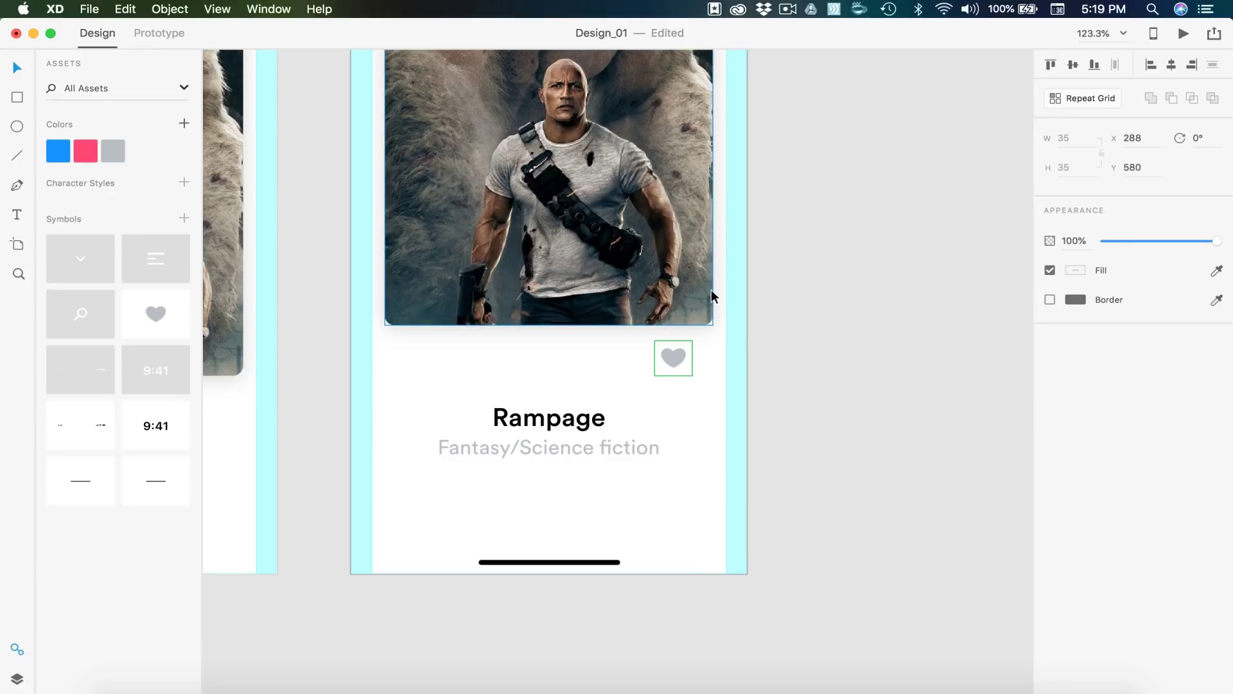
Step: Duplicate the Swipe Up subtitle and place the copy below the poster's left part, level with the heart, at X 52.5, Y 585
{"action": "scroll", "coordinate": [670, 361], "scroll_direction": "down", "scroll_amount": 5}
{"action": "scroll", "coordinate": [670, 361], "scroll_direction": "left", "scroll_amount": 1}
{"action": "scroll", "coordinate": [642, 314], "scroll_direction": "up", "scroll_amount": 3}
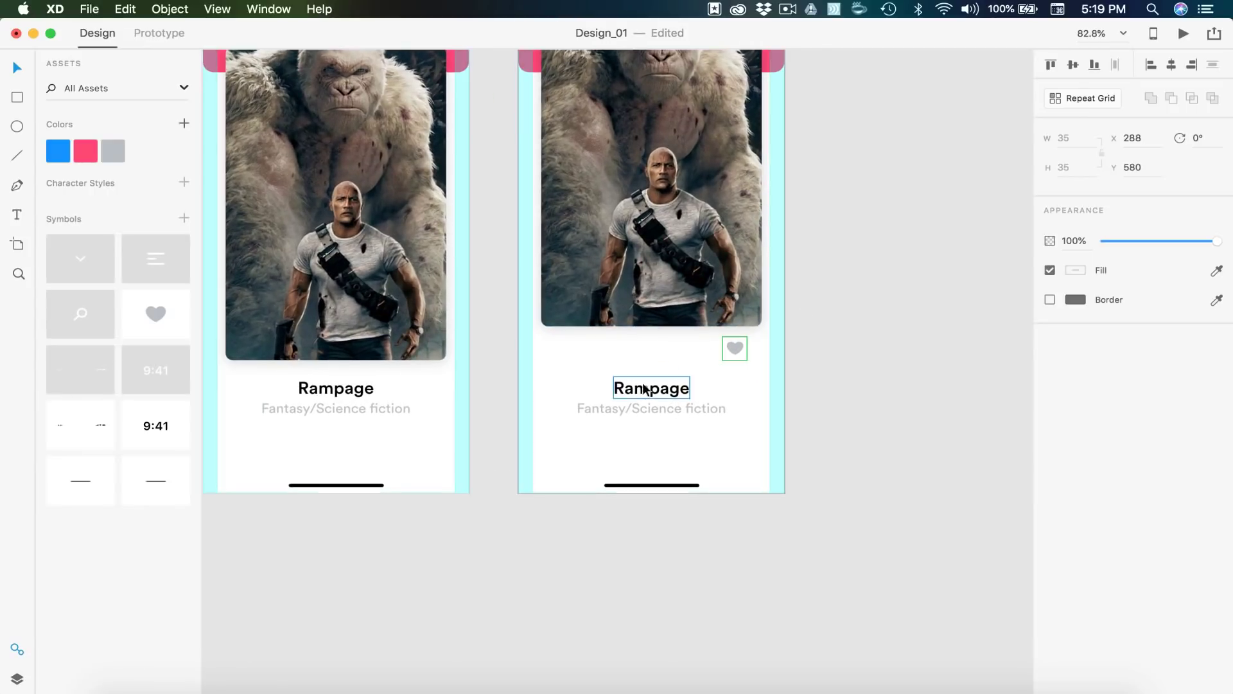
{"action": "left_click", "coordinate": [653, 409]}
{"action": "left_click_drag", "start_coordinate": [652, 409], "coordinate": [618, 350]}
{"action": "key", "text": "shift+Right"}
{"action": "key", "text": "shift+Right"}
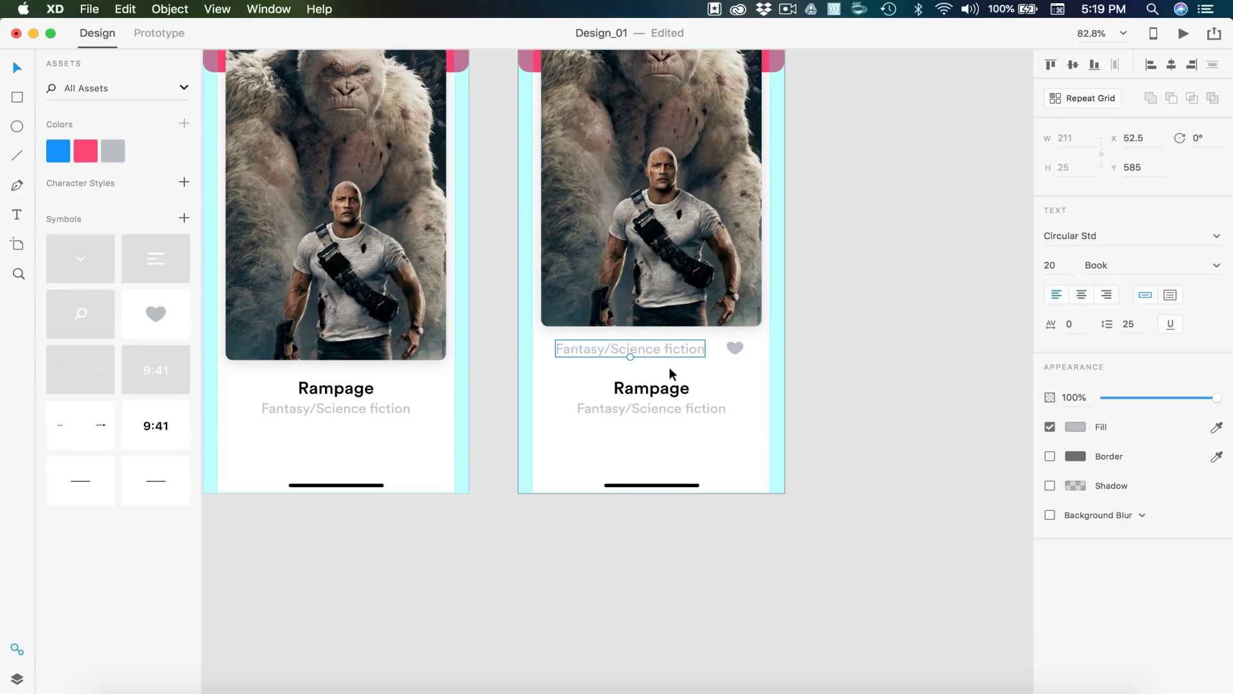
Step: Replace the copied subtitle's text beside the heart with "Trailers (2)"
{"action": "double_click", "coordinate": [645, 348]}
{"action": "type", "text": "Tr"}
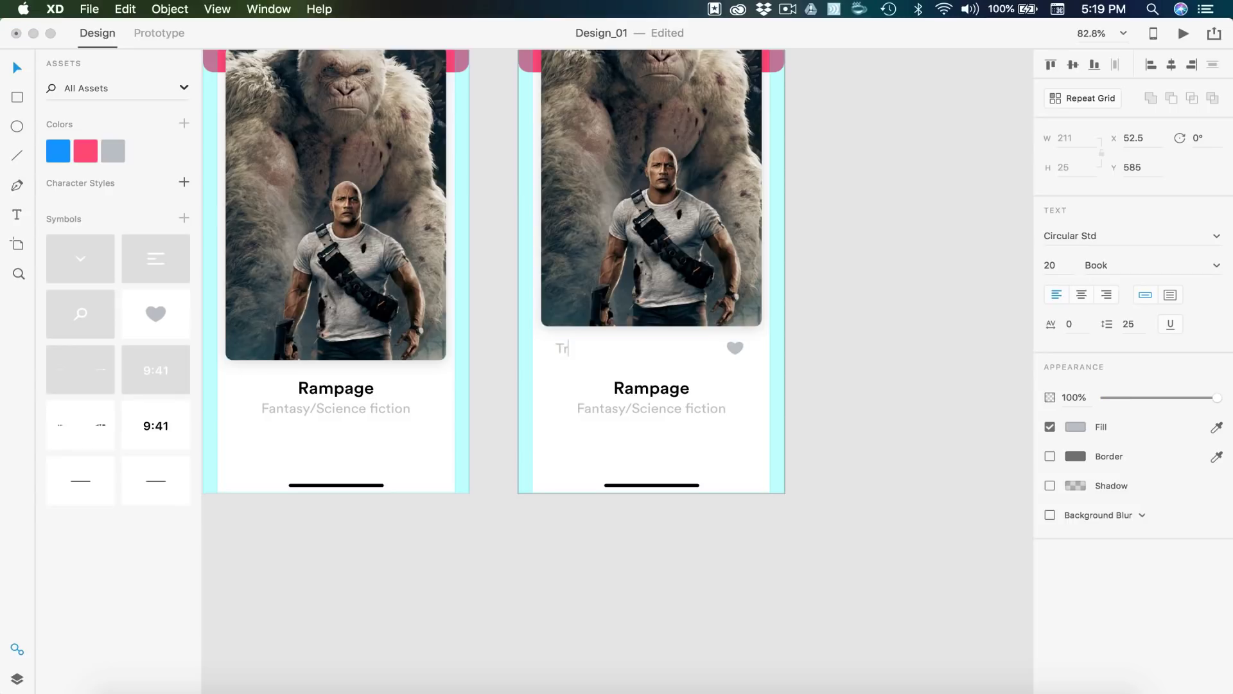
{"action": "type", "text": "ailers (2"}
{"action": "left_click", "coordinate": [14, 67]}
{"action": "left_click", "coordinate": [844, 427]}
Step: Check that the Trailers (2) text lines up with the heart and fill it with the blue #1592FE asset colour
{"action": "scroll", "coordinate": [532, 389], "scroll_direction": "up", "scroll_amount": 10}
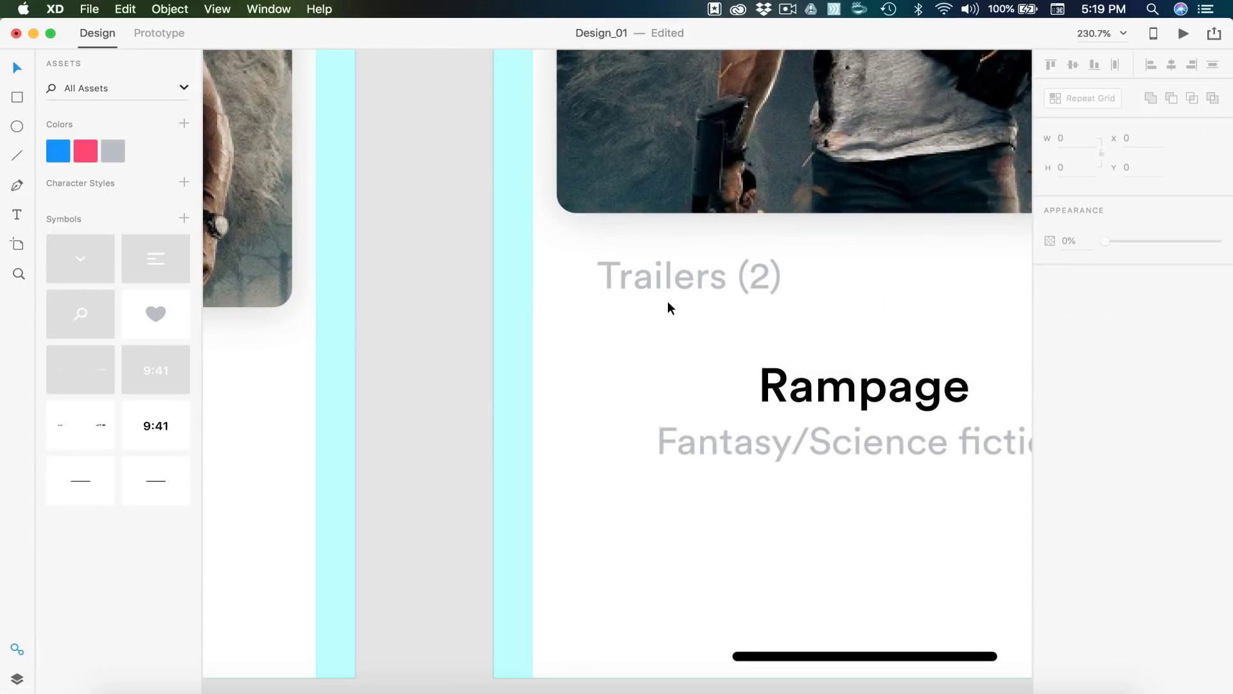
{"action": "scroll", "coordinate": [667, 300], "scroll_direction": "right", "scroll_amount": 4}
{"action": "left_click", "coordinate": [467, 305]}
{"action": "key", "text": "alt"}
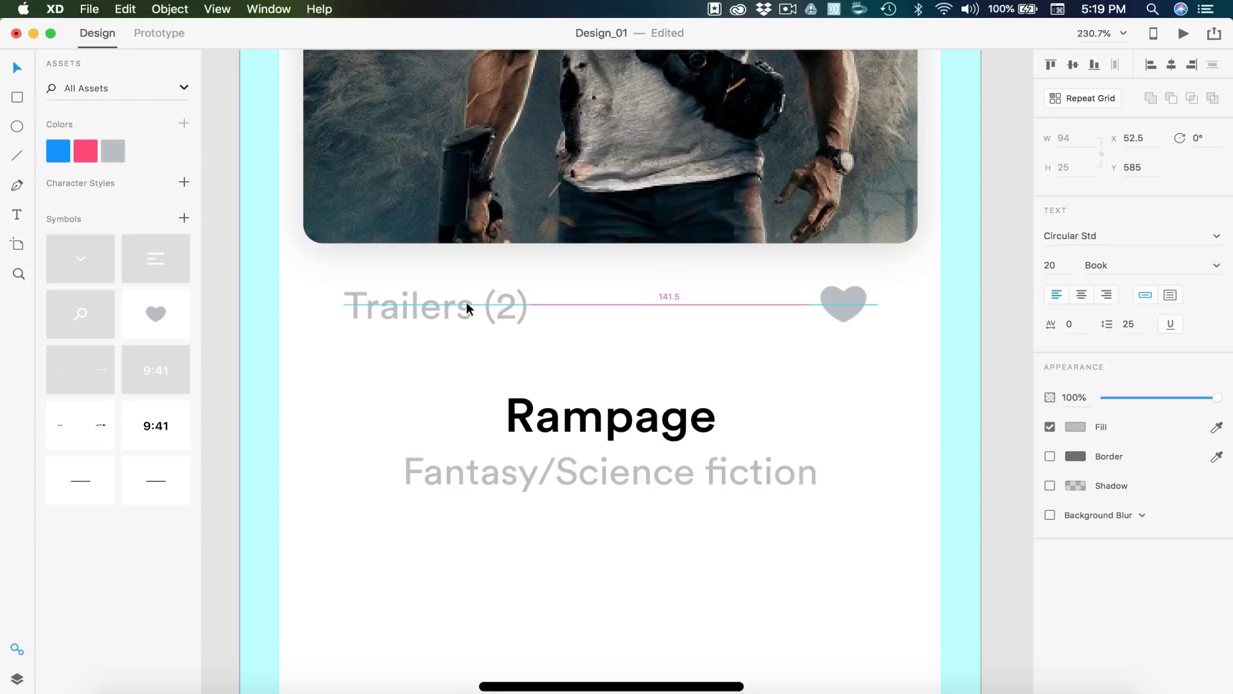
{"action": "scroll", "coordinate": [640, 300], "scroll_direction": "down", "scroll_amount": 5}
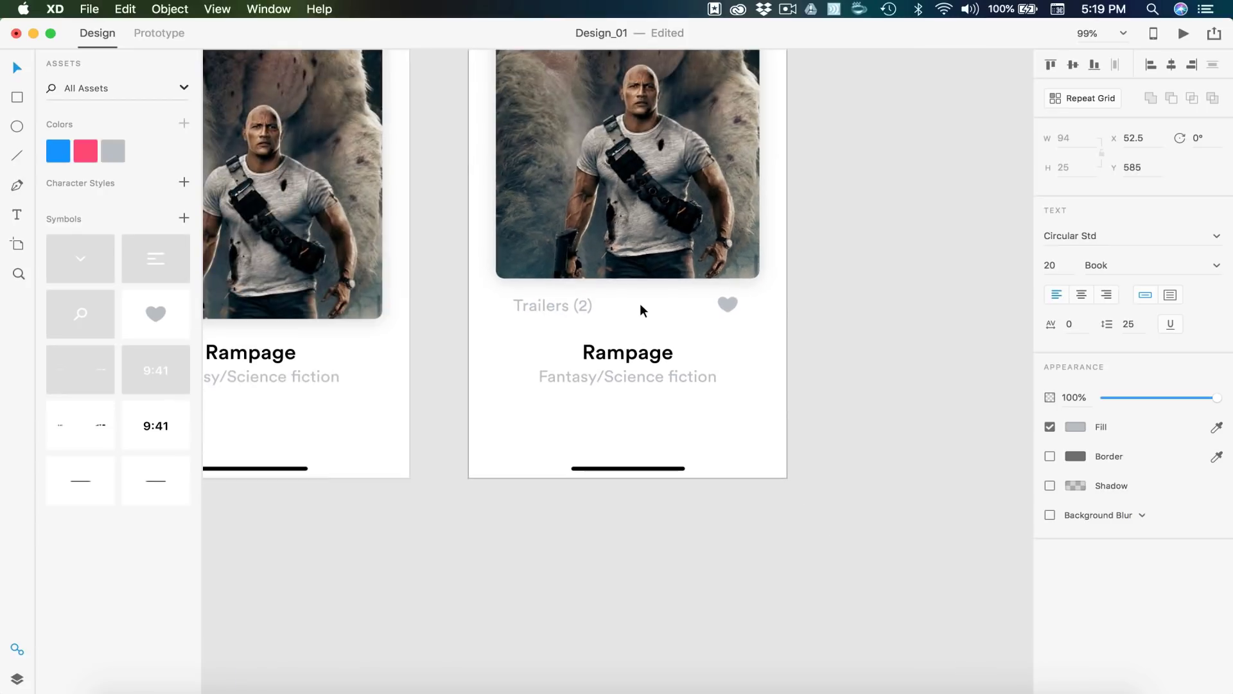
{"action": "left_click", "coordinate": [58, 151]}
{"action": "right_click", "coordinate": [57, 151]}
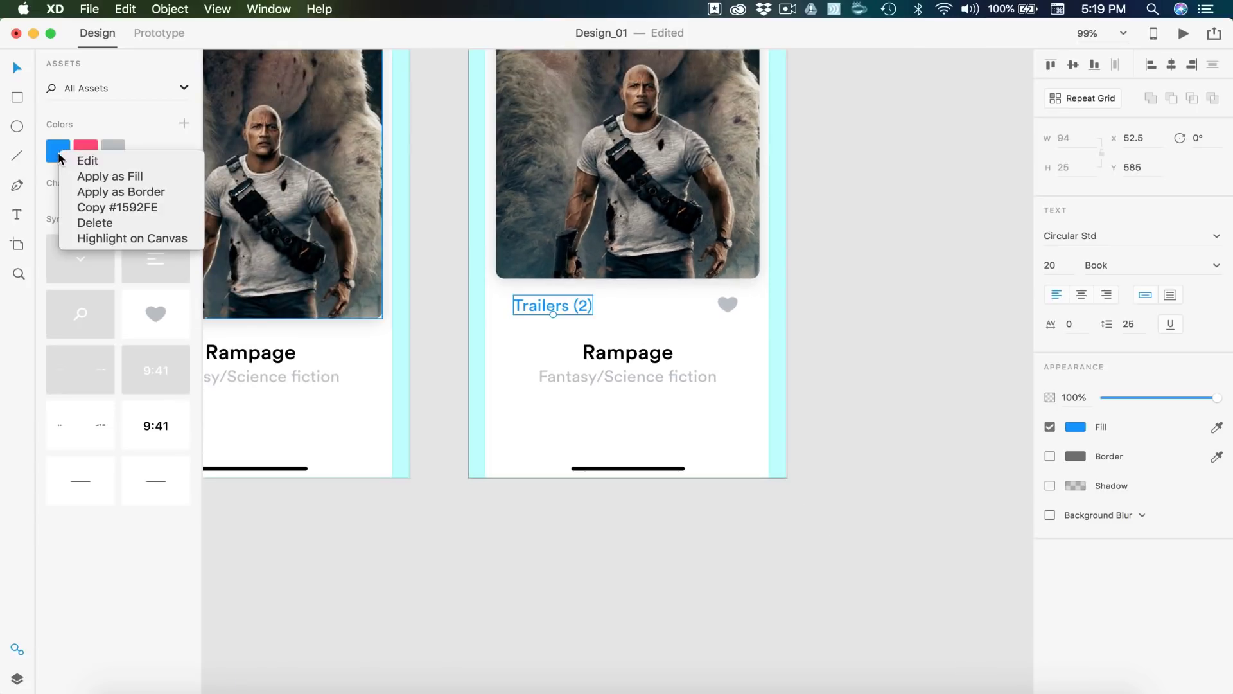
{"action": "left_click", "coordinate": [149, 210]}
{"action": "scroll", "coordinate": [430, 330], "scroll_direction": "down", "scroll_amount": 3}
{"action": "scroll", "coordinate": [430, 331], "scroll_direction": "down", "scroll_amount": 2}
{"action": "left_click", "coordinate": [430, 330]}
Step: Duplicate the Swipe Up artboard and rename the copy "Heart"
{"action": "scroll", "coordinate": [430, 330], "scroll_direction": "up", "scroll_amount": 1}
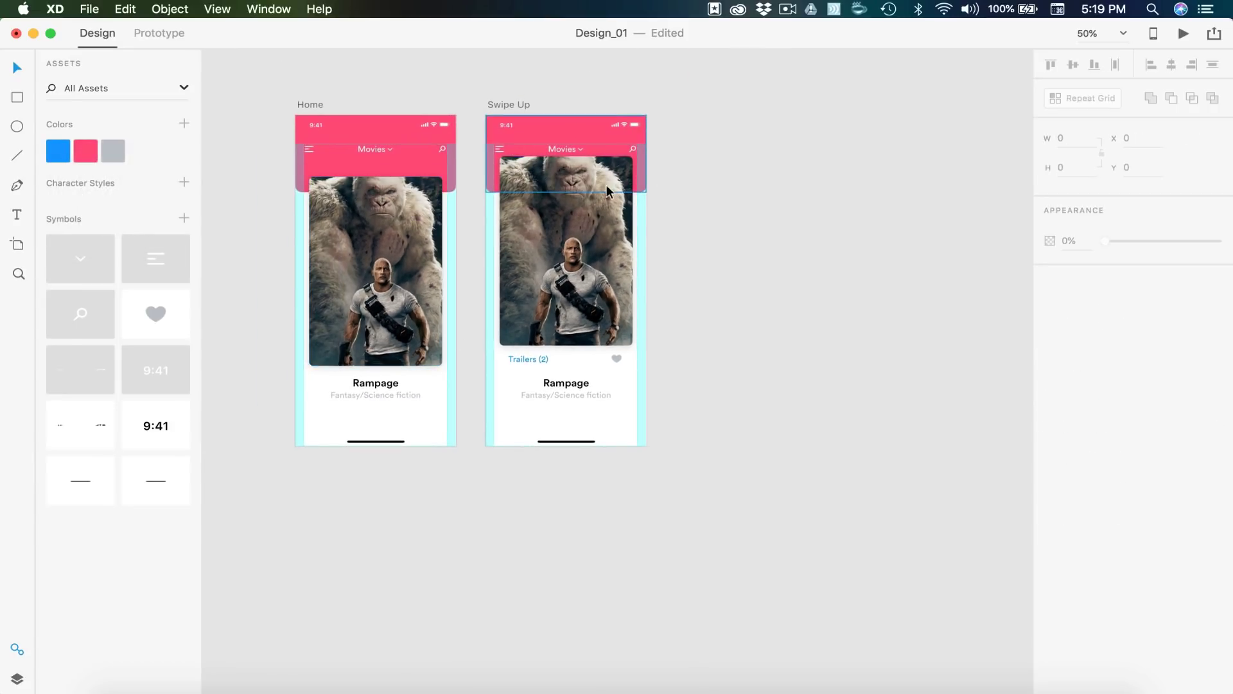
{"action": "scroll", "coordinate": [745, 493], "scroll_direction": "left", "scroll_amount": 2}
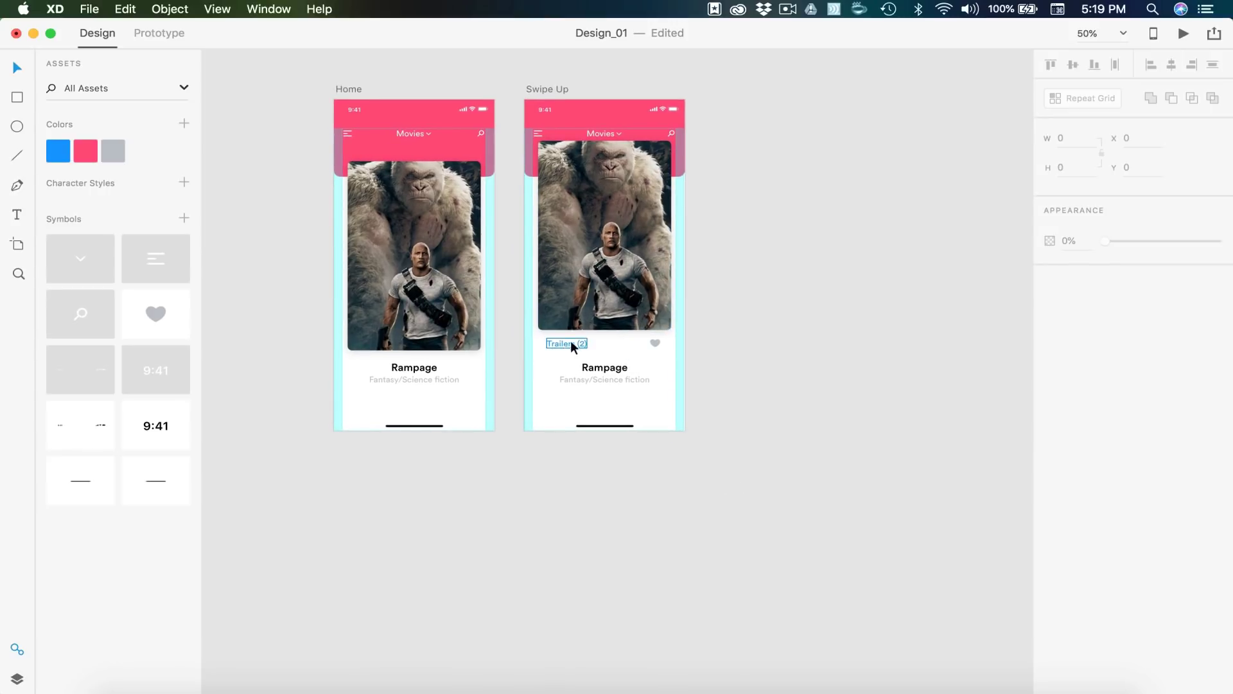
{"action": "scroll", "coordinate": [784, 366], "scroll_direction": "up", "scroll_amount": 3}
{"action": "scroll", "coordinate": [784, 366], "scroll_direction": "left", "scroll_amount": 2}
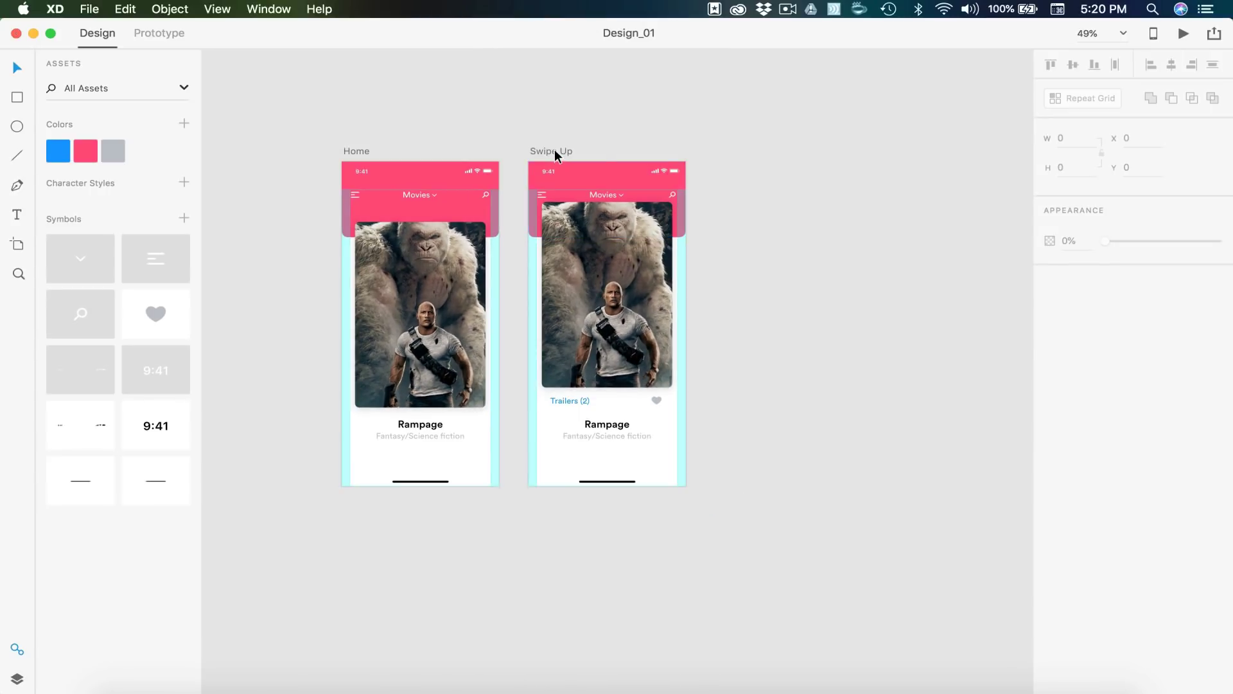
{"action": "left_click", "coordinate": [553, 150]}
{"action": "key", "text": "super+d"}
{"action": "double_click", "coordinate": [745, 151]}
{"action": "type", "text": "Heart"}
{"action": "key", "text": "Return"}
{"action": "left_click", "coordinate": [690, 112]}
Step: Fill the heart shape inside the symbol on the Heart artboard with the pink asset colour
{"action": "scroll", "coordinate": [816, 437], "scroll_direction": "up", "scroll_amount": 5}
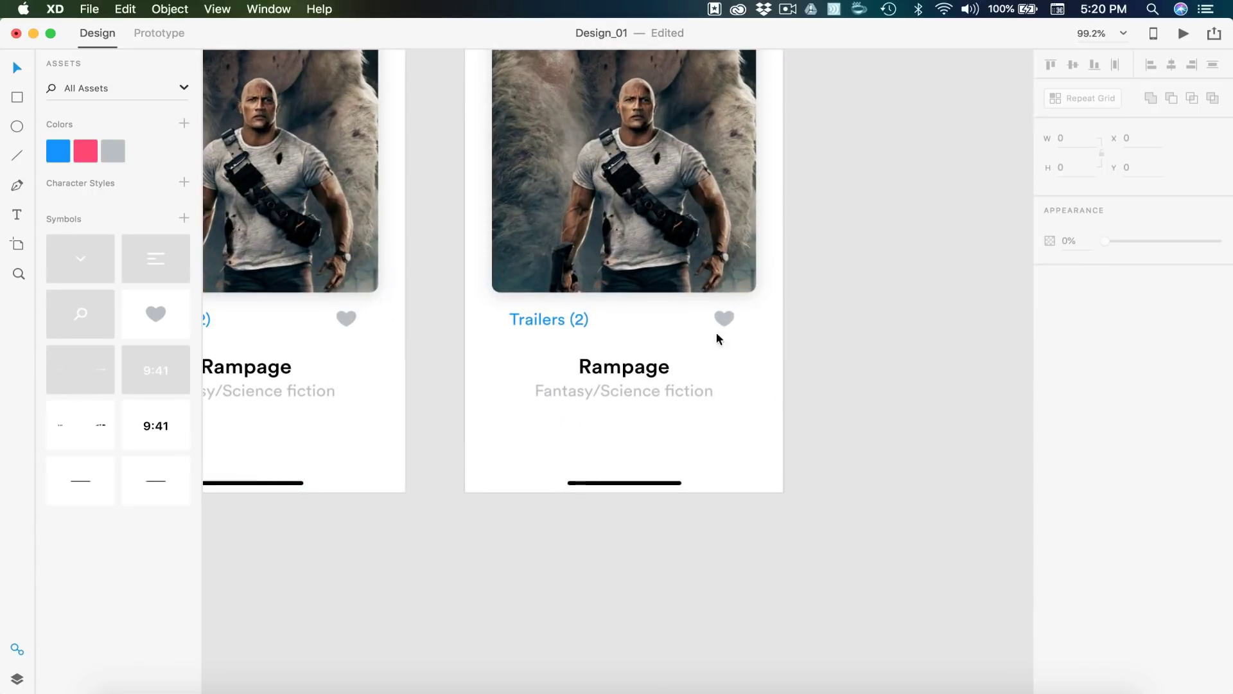
{"action": "left_click", "coordinate": [718, 314]}
{"action": "double_click", "coordinate": [719, 315]}
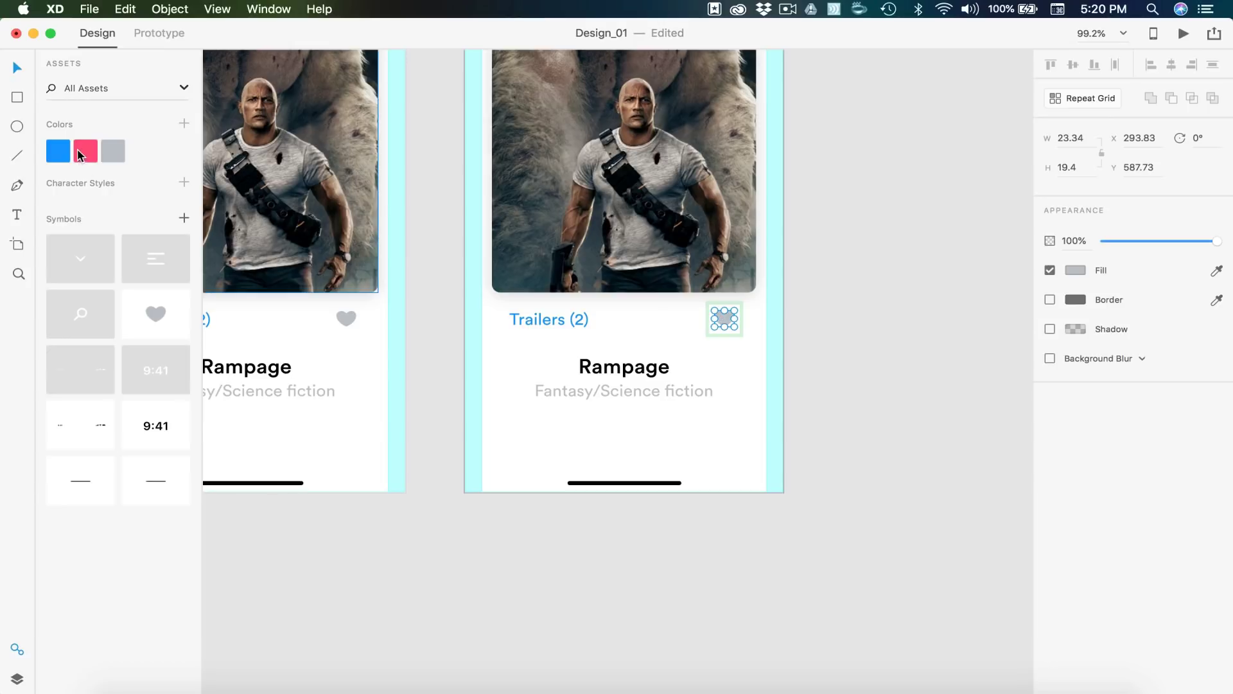
{"action": "left_click", "coordinate": [85, 150]}
{"action": "left_click", "coordinate": [847, 296]}
{"action": "scroll", "coordinate": [848, 295], "scroll_direction": "down", "scroll_amount": 5}
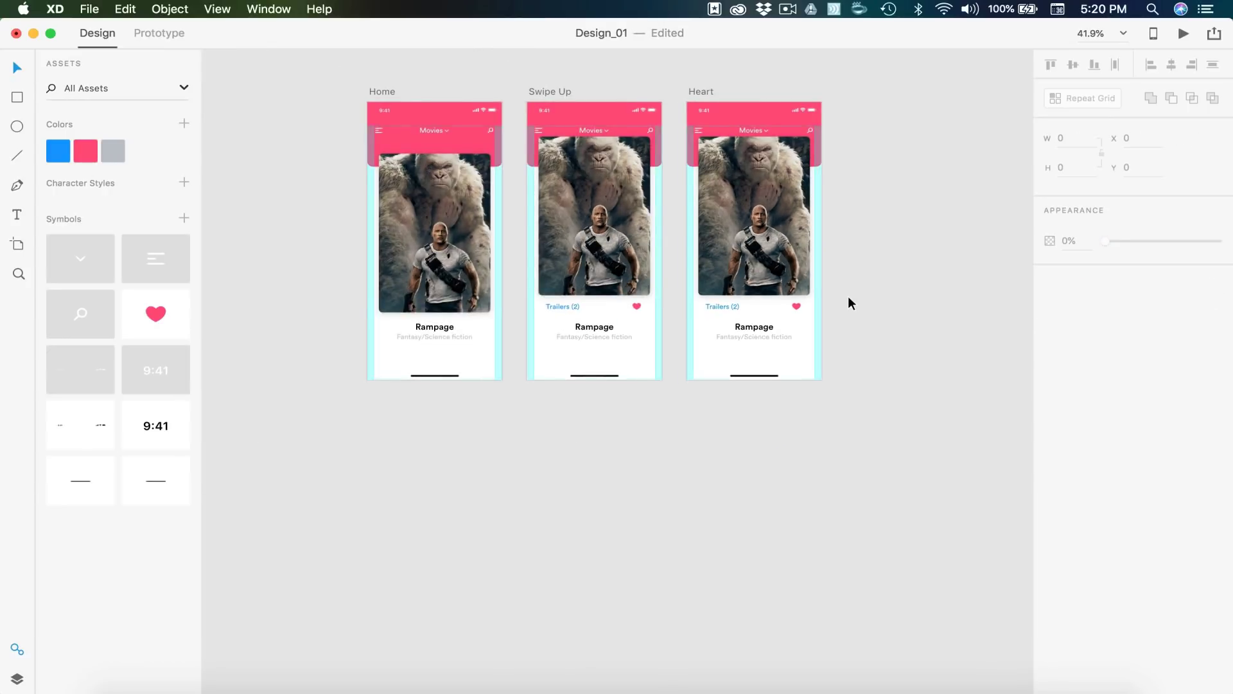
{"action": "scroll", "coordinate": [848, 296], "scroll_direction": "right", "scroll_amount": 2}
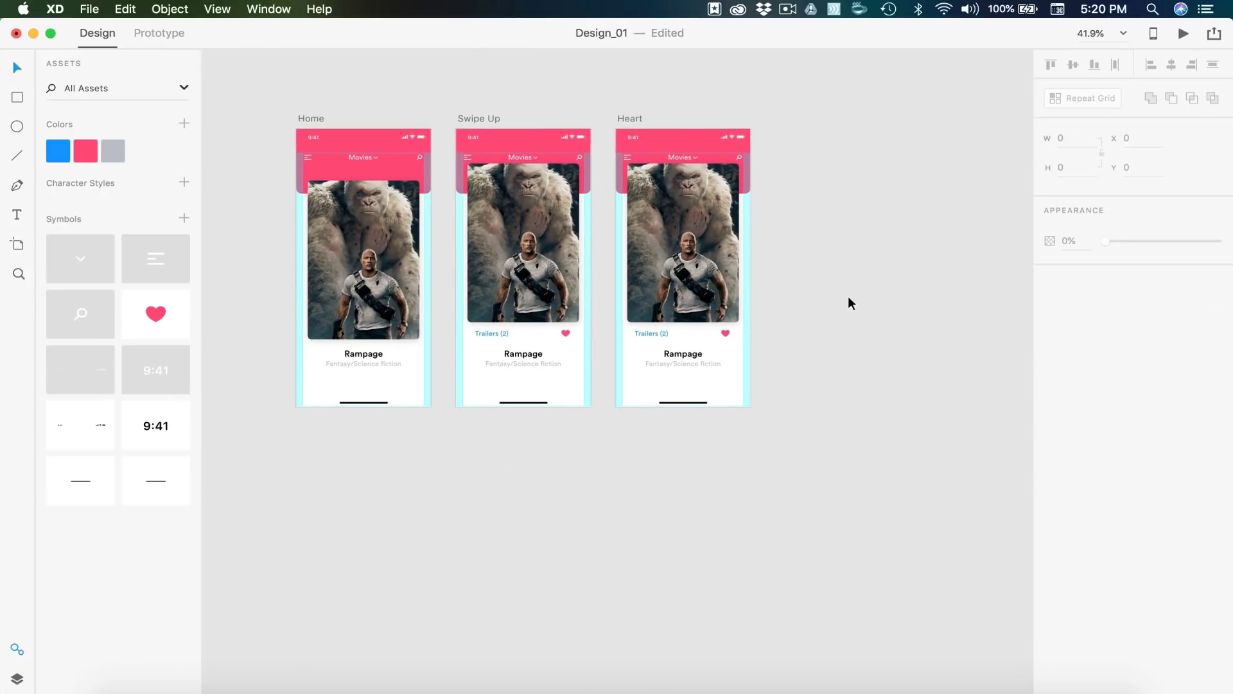
Step: Duplicate the Home artboard as a fourth screen after the Heart artboard
{"action": "left_click", "coordinate": [315, 118]}
{"action": "key", "text": "super+d"}
{"action": "scroll", "coordinate": [797, 302], "scroll_direction": "right", "scroll_amount": 2}
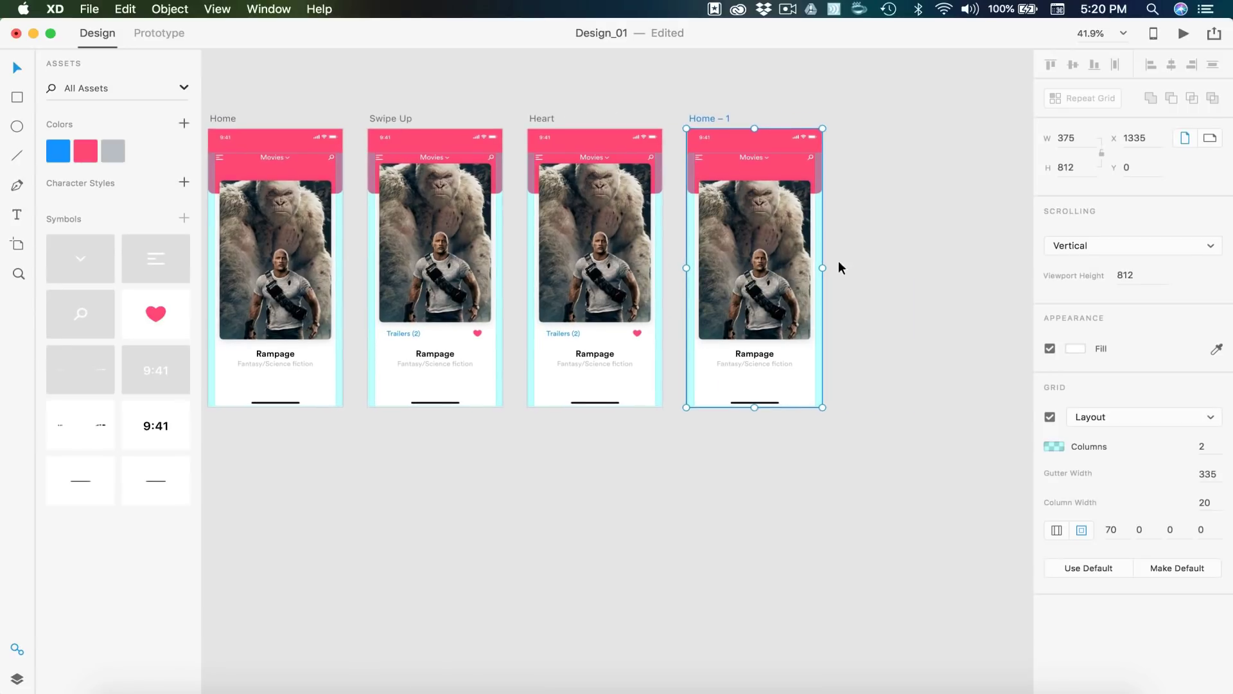
{"action": "left_click", "coordinate": [864, 239]}
Step: Replace the poster on the Home – 1 artboard with the VR headset movie image and change the title to "Ready Player One"
{"action": "scroll", "coordinate": [864, 239], "scroll_direction": "up", "scroll_amount": 3}
{"action": "scroll", "coordinate": [864, 239], "scroll_direction": "right", "scroll_amount": 1}
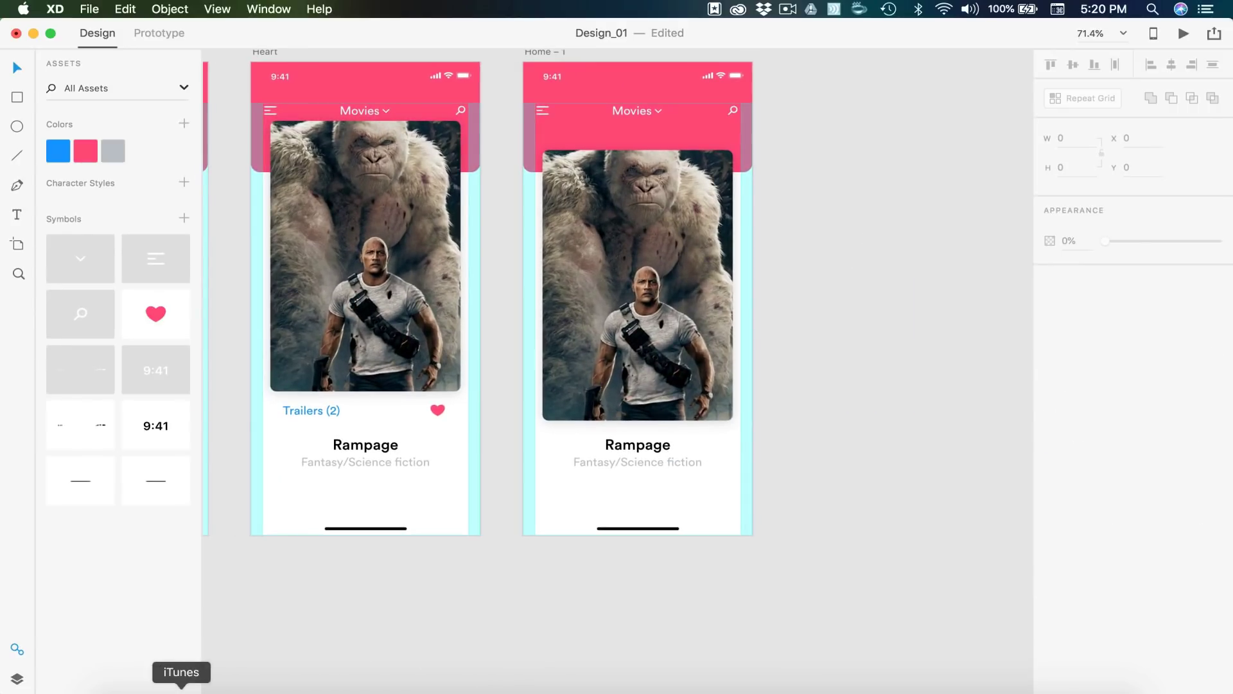
{"action": "left_click", "coordinate": [118, 691]}
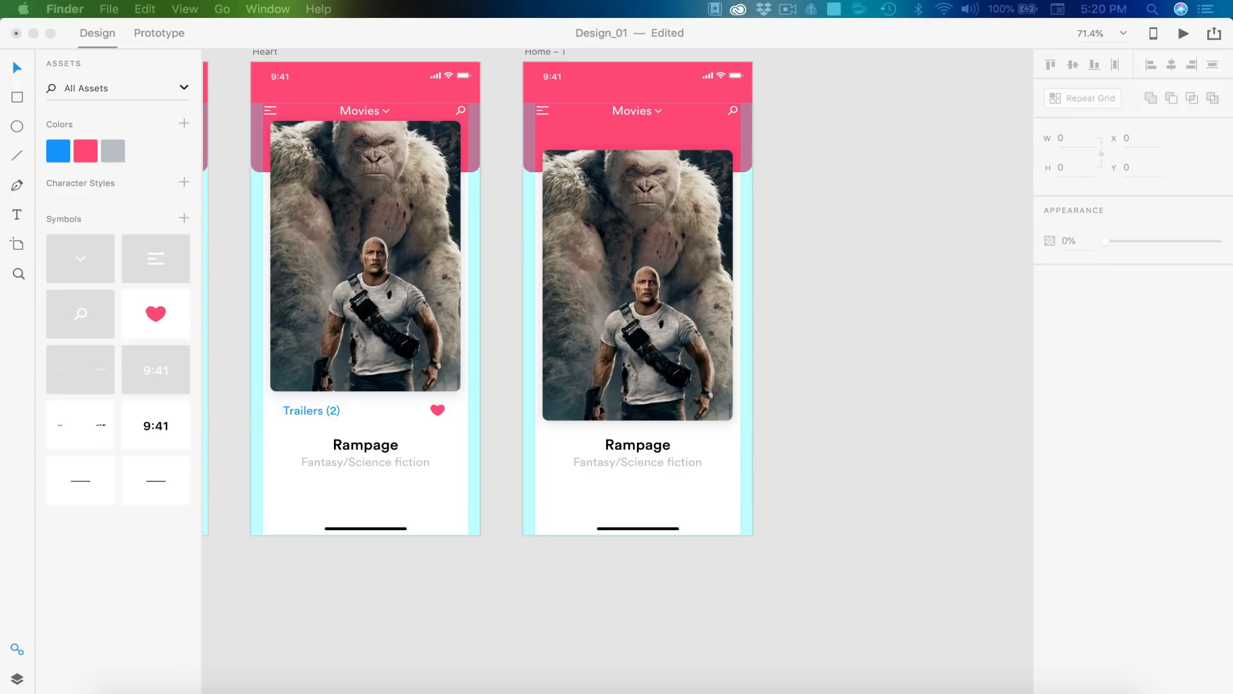
{"action": "left_click_drag", "start_coordinate": [1232, 411], "coordinate": [687, 321]}
{"action": "left_click", "coordinate": [846, 311]}
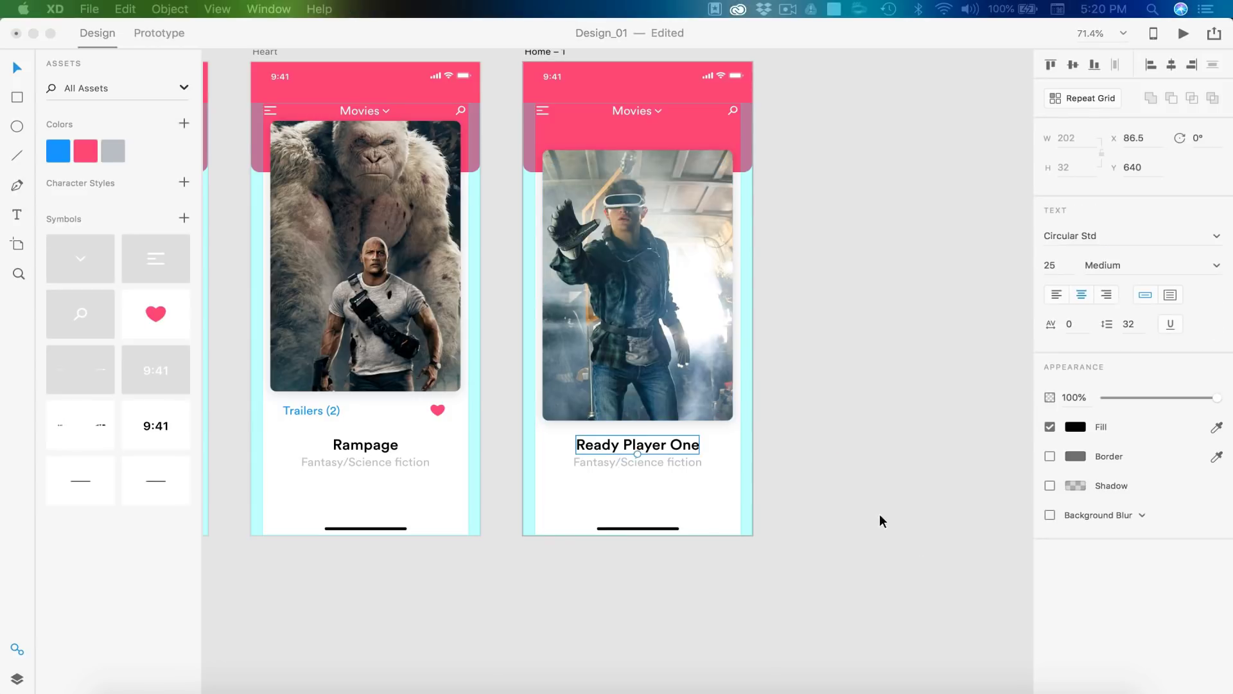
{"action": "left_click", "coordinate": [821, 479]}
Step: Change the genre line under the Ready Player One title to "Thriller film/Fantasy"
{"action": "double_click", "coordinate": [630, 465]}
{"action": "type", "text": "Thriller film/Fantasy"}
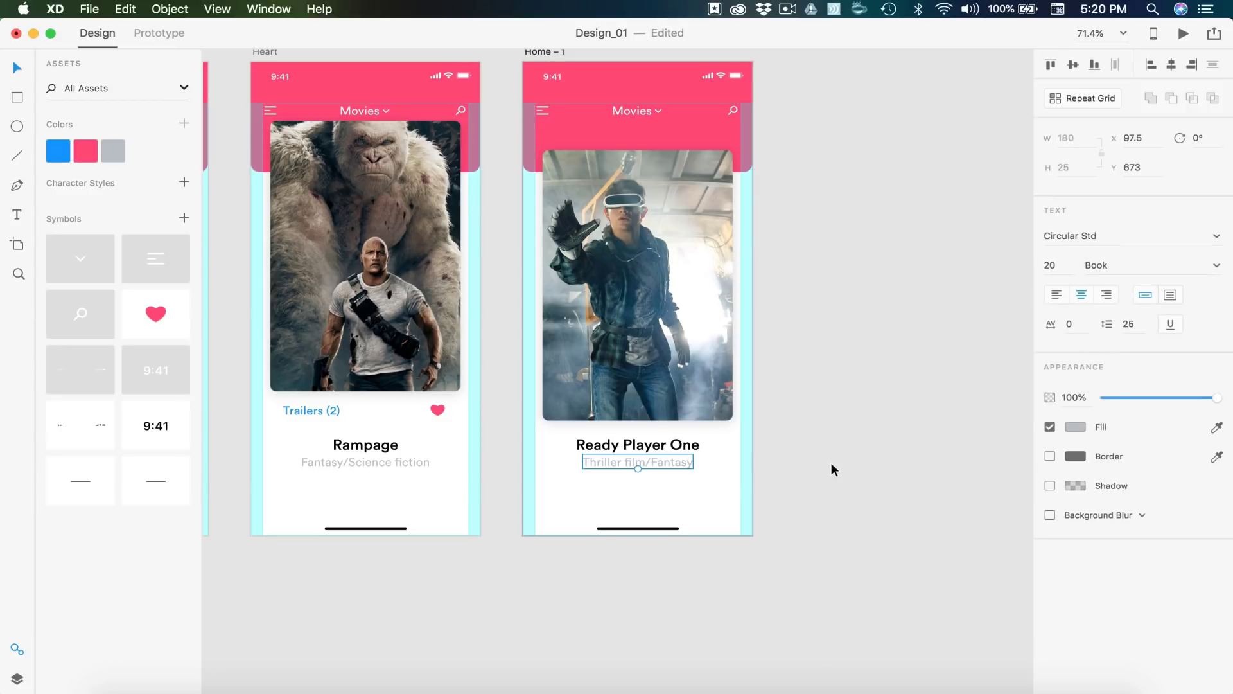
{"action": "scroll", "coordinate": [831, 464], "scroll_direction": "down", "scroll_amount": 5}
{"action": "left_click", "coordinate": [831, 468]}
Step: Draw a circle over the menu icon on the Swipe Up artboard, size it 18 by 18 and remove its border
{"action": "scroll", "coordinate": [830, 469], "scroll_direction": "down", "scroll_amount": 3}
{"action": "scroll", "coordinate": [831, 474], "scroll_direction": "left", "scroll_amount": 5}
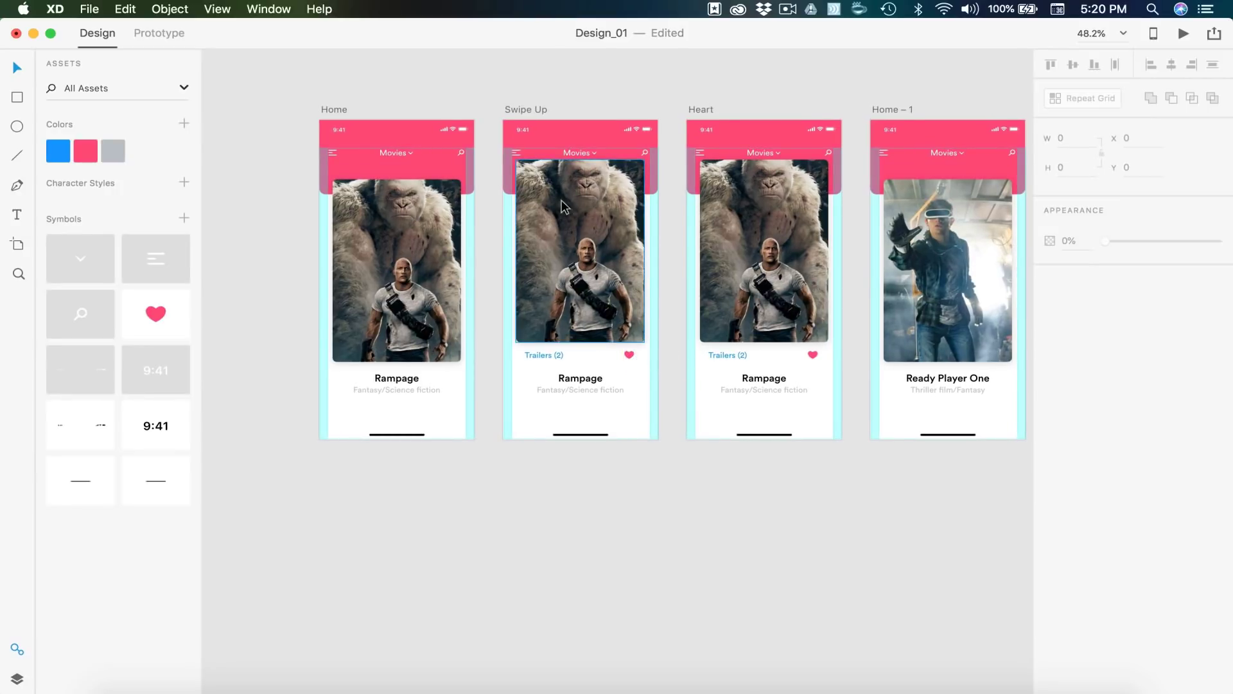
{"action": "scroll", "coordinate": [563, 205], "scroll_direction": "up", "scroll_amount": 5}
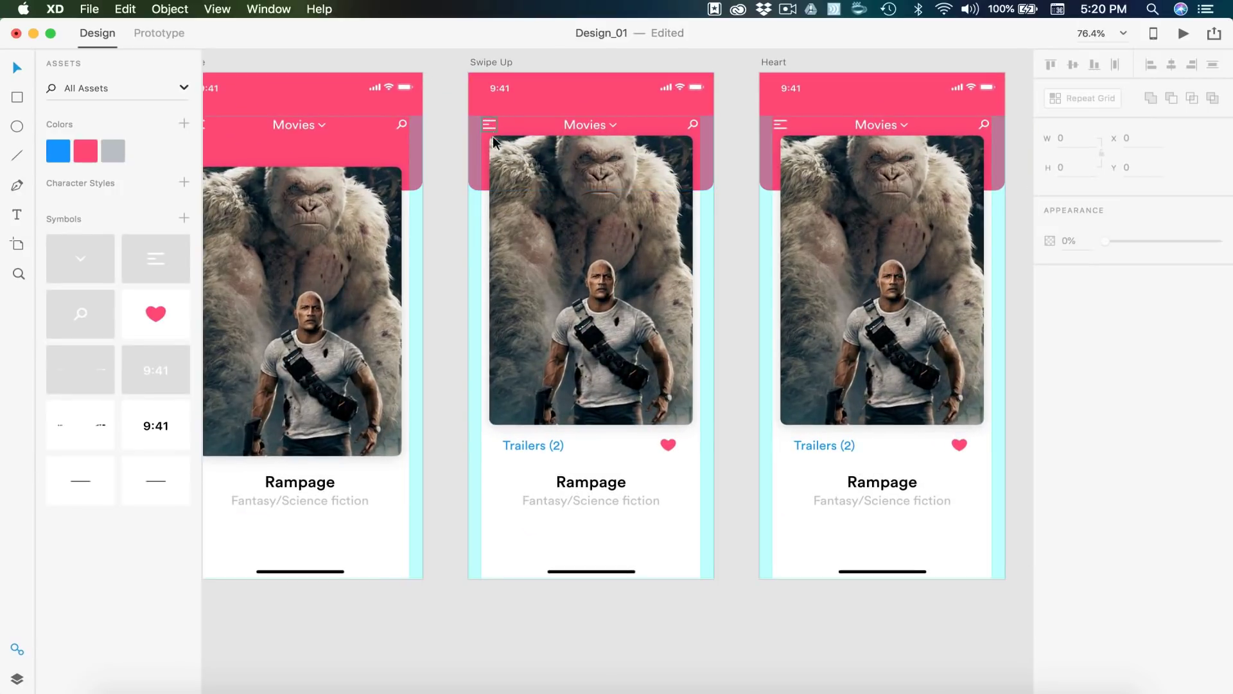
{"action": "scroll", "coordinate": [569, 358], "scroll_direction": "down", "scroll_amount": 2}
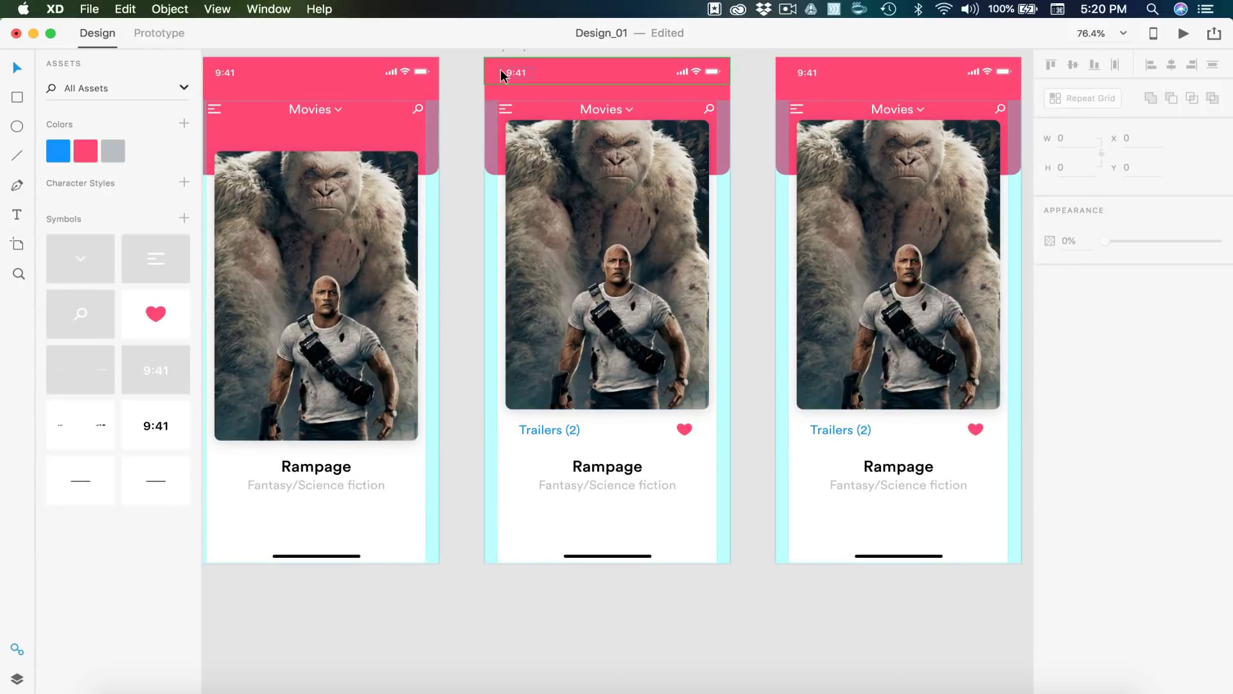
{"action": "scroll", "coordinate": [540, 75], "scroll_direction": "up", "scroll_amount": 10}
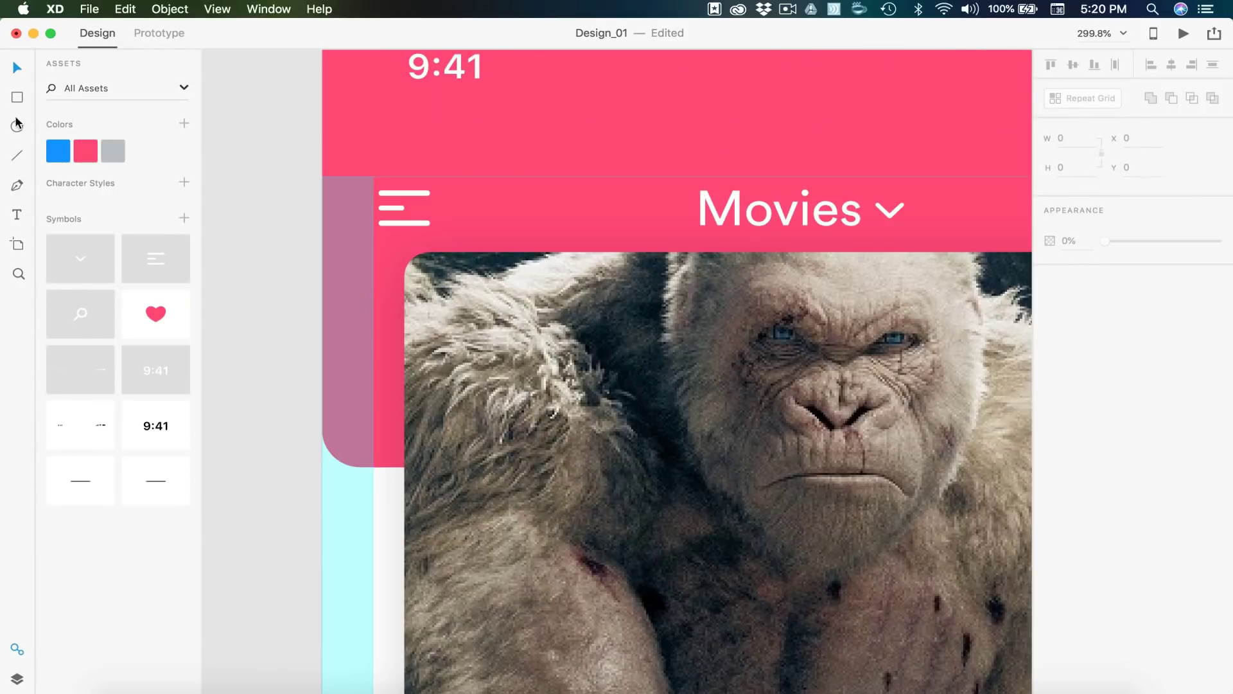
{"action": "left_click", "coordinate": [18, 125]}
{"action": "left_click_drag", "start_coordinate": [420, 179], "coordinate": [451, 208]}
{"action": "key", "text": "v"}
{"action": "left_click", "coordinate": [1064, 138]}
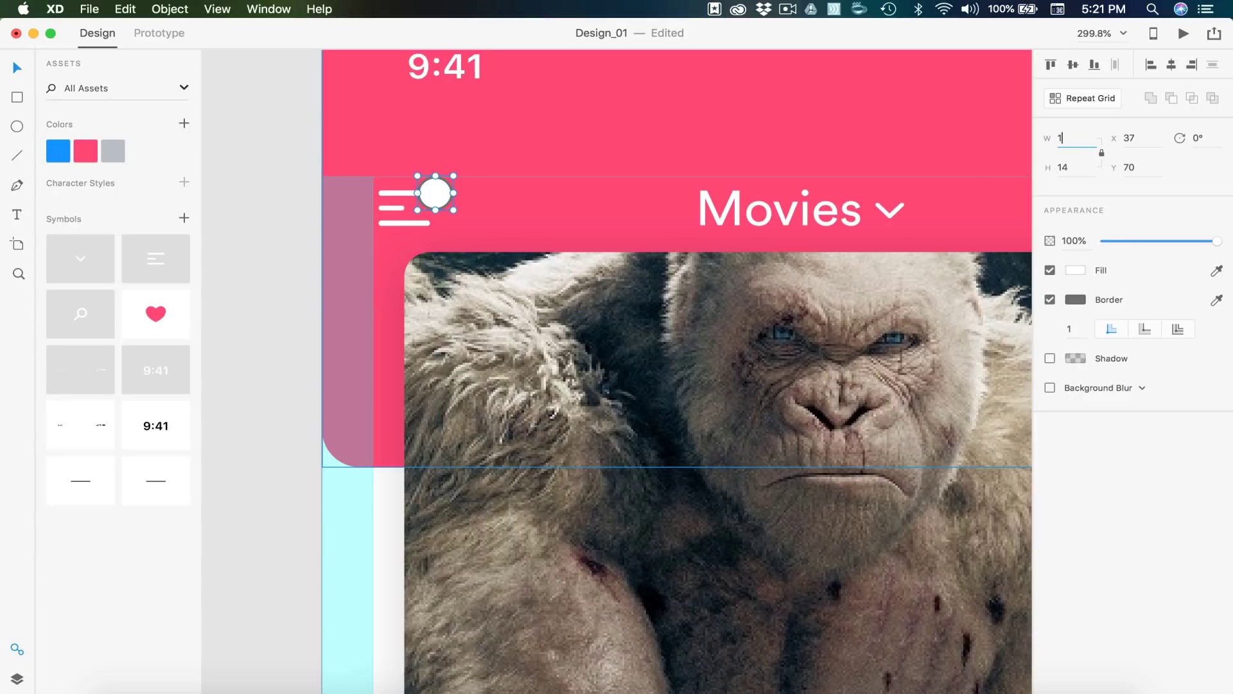
{"action": "type", "text": "18"}
{"action": "key", "text": "Return"}
{"action": "left_click", "coordinate": [1050, 299]}
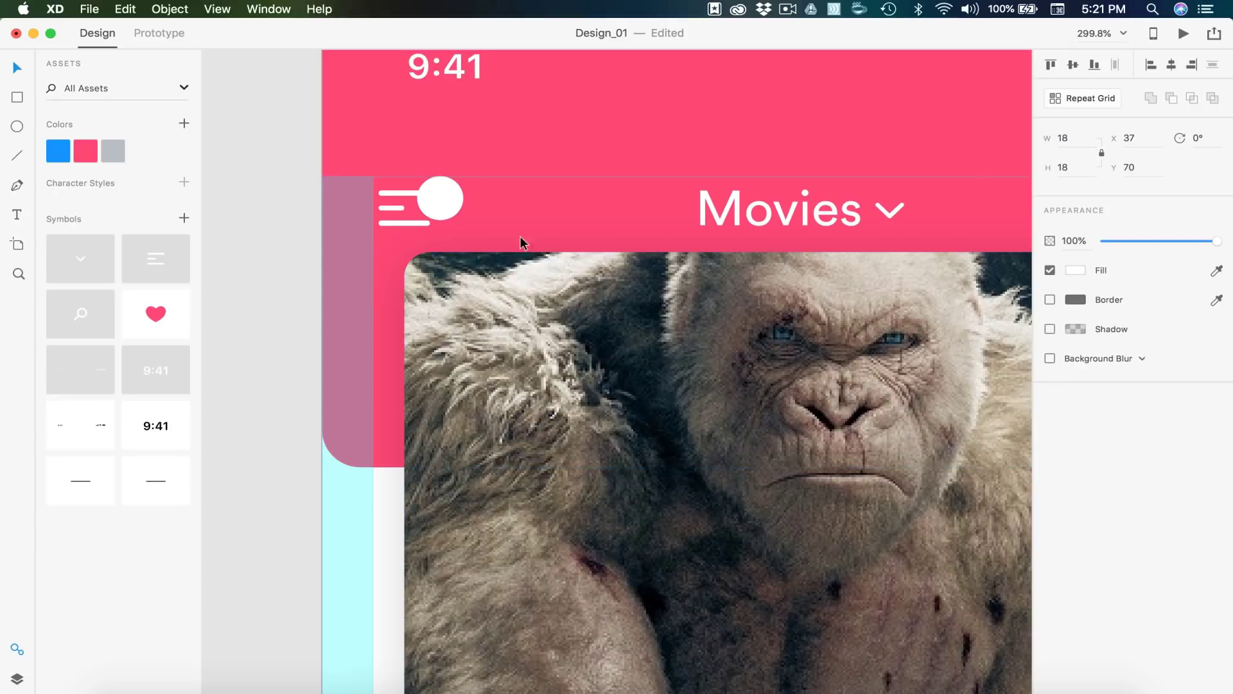
Step: Position the white circle at the upper right corner of the menu icon, at X 34, Y 62
{"action": "left_click_drag", "start_coordinate": [436, 202], "coordinate": [406, 206]}
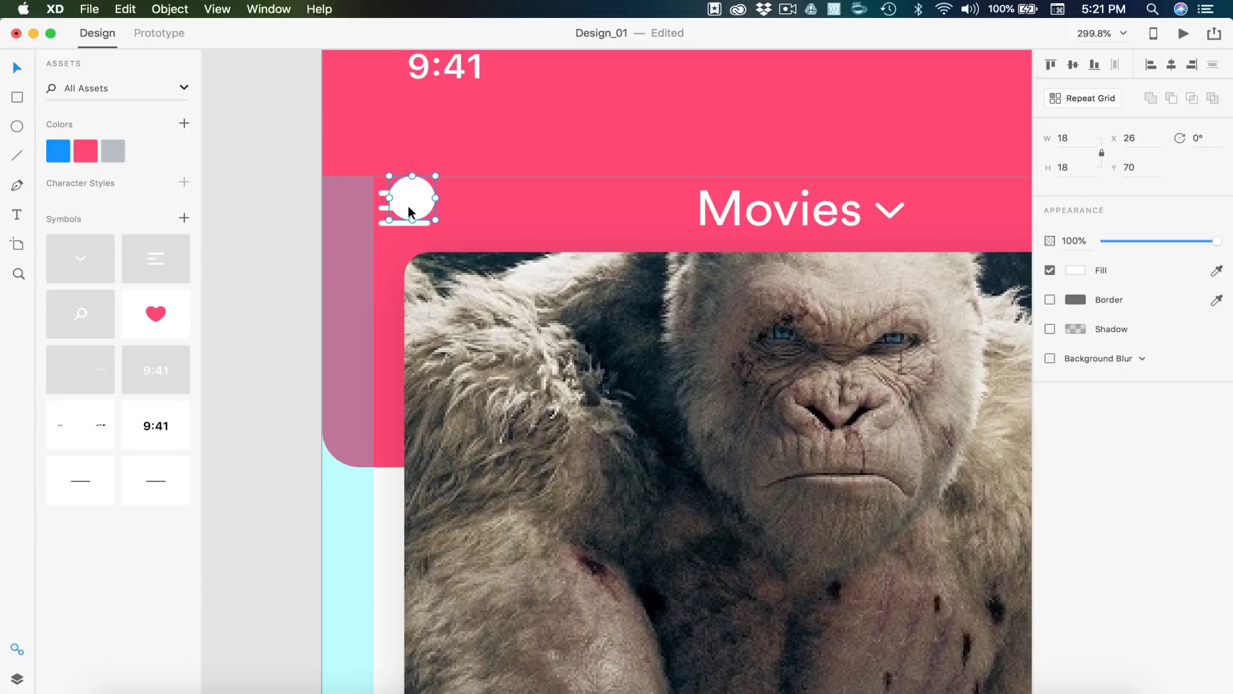
{"action": "key", "text": "shift+Right"}
{"action": "key", "text": "shift+Up"}
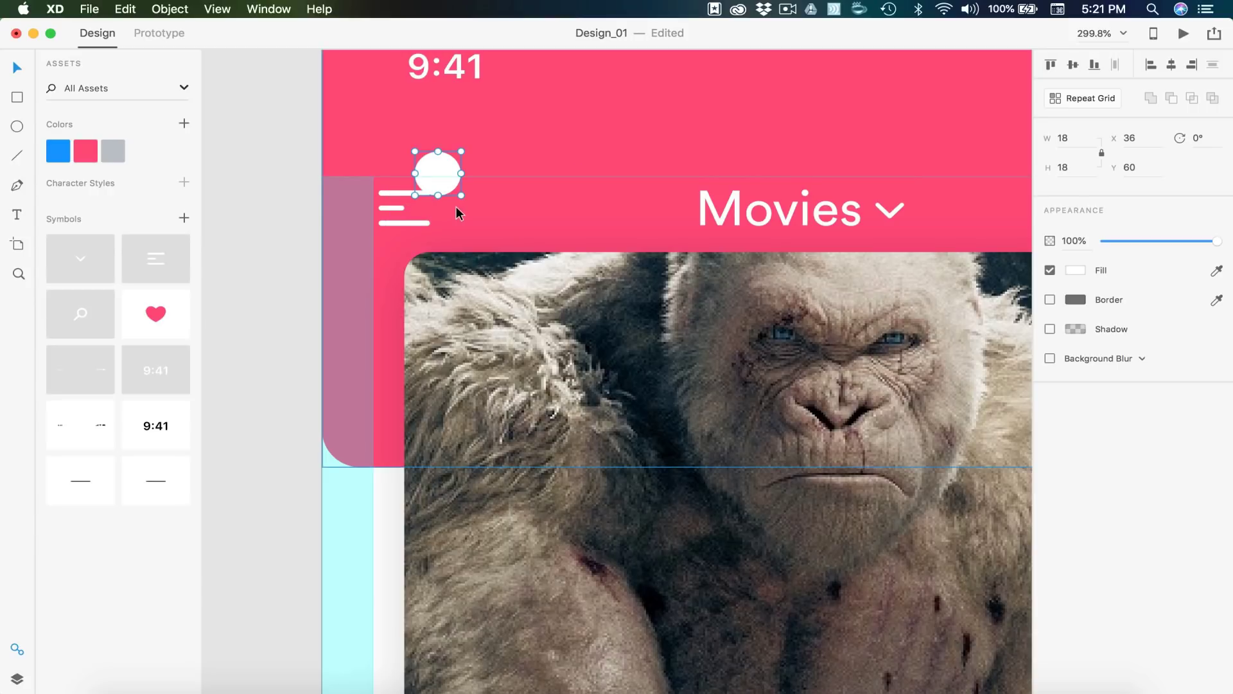
{"action": "key", "text": "Left"}
{"action": "key", "text": "Down"}
{"action": "key", "text": "Down"}
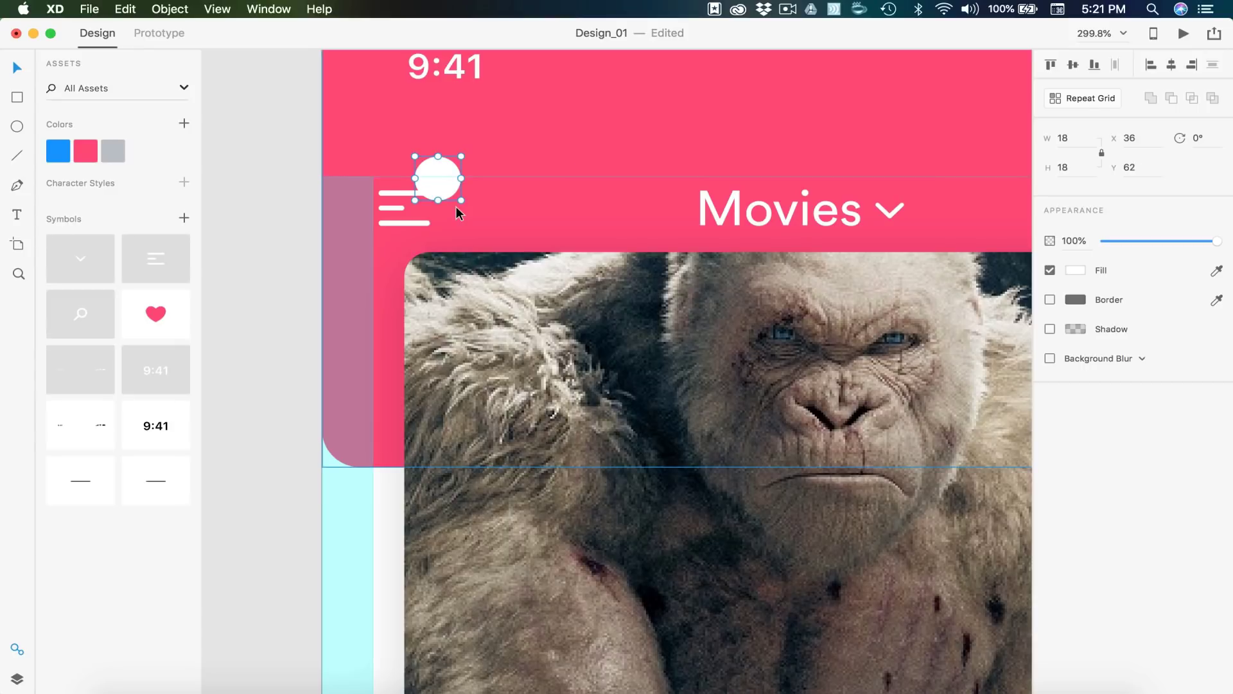
{"action": "key", "text": "Left"}
{"action": "left_click", "coordinate": [305, 206]}
Step: Add a shadow to the white circle with offset X 0, Y 3 and blur 6
{"action": "left_click", "coordinate": [429, 185]}
{"action": "left_click", "coordinate": [1049, 329]}
{"action": "left_click", "coordinate": [247, 186]}
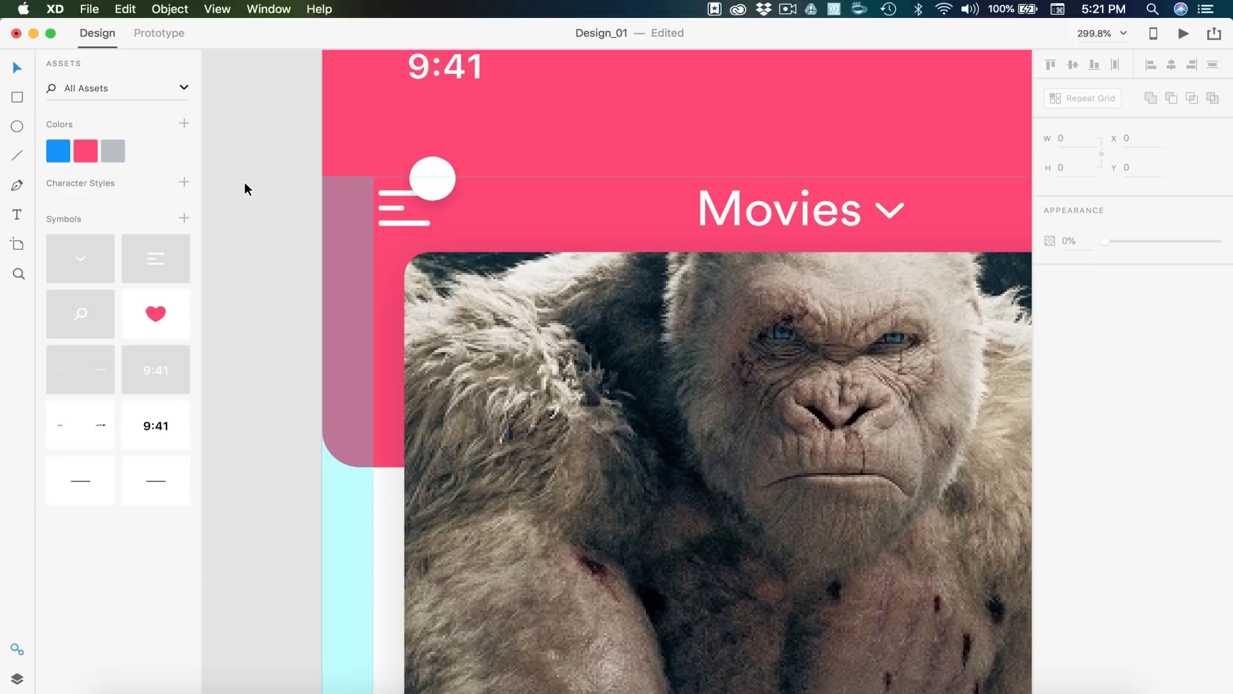
{"action": "left_click", "coordinate": [437, 196]}
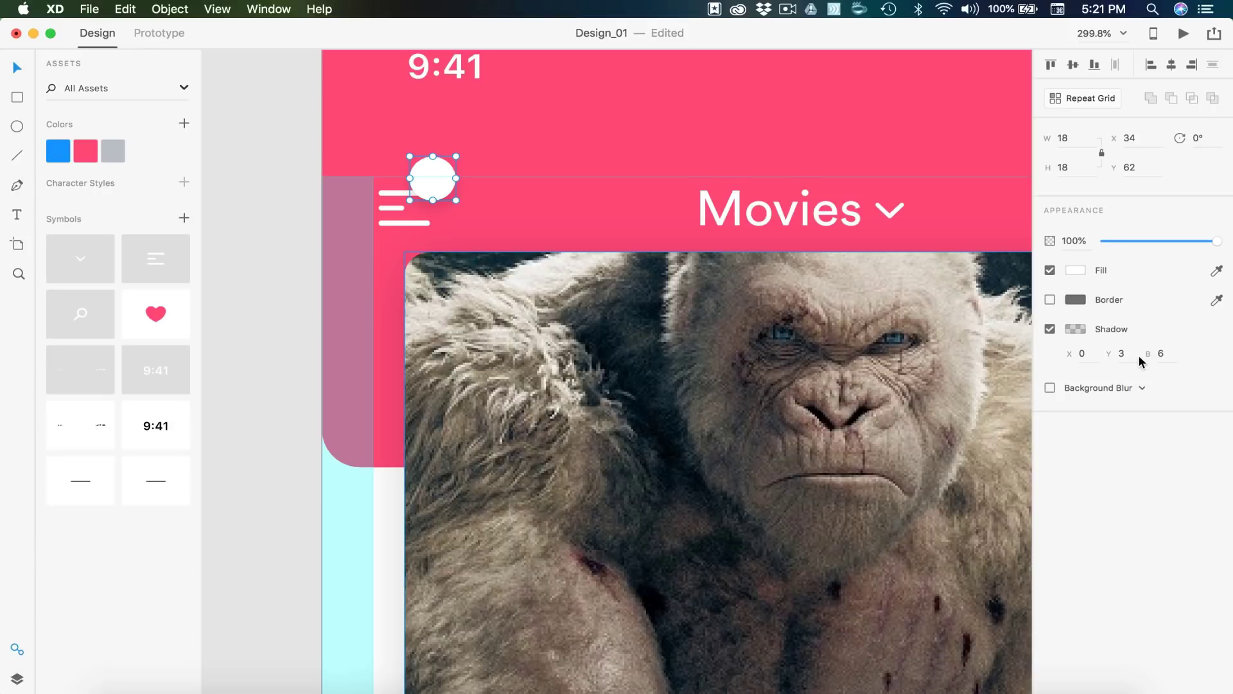
{"action": "left_click", "coordinate": [298, 161]}
Step: Add the text "1", fill it with the pink asset colour and place it over the white circle
{"action": "key", "text": "t"}
{"action": "left_click", "coordinate": [442, 182]}
{"action": "type", "text": "1"}
{"action": "left_click", "coordinate": [18, 70]}
{"action": "left_click", "coordinate": [86, 151]}
{"action": "left_click_drag", "start_coordinate": [455, 185], "coordinate": [437, 188]}
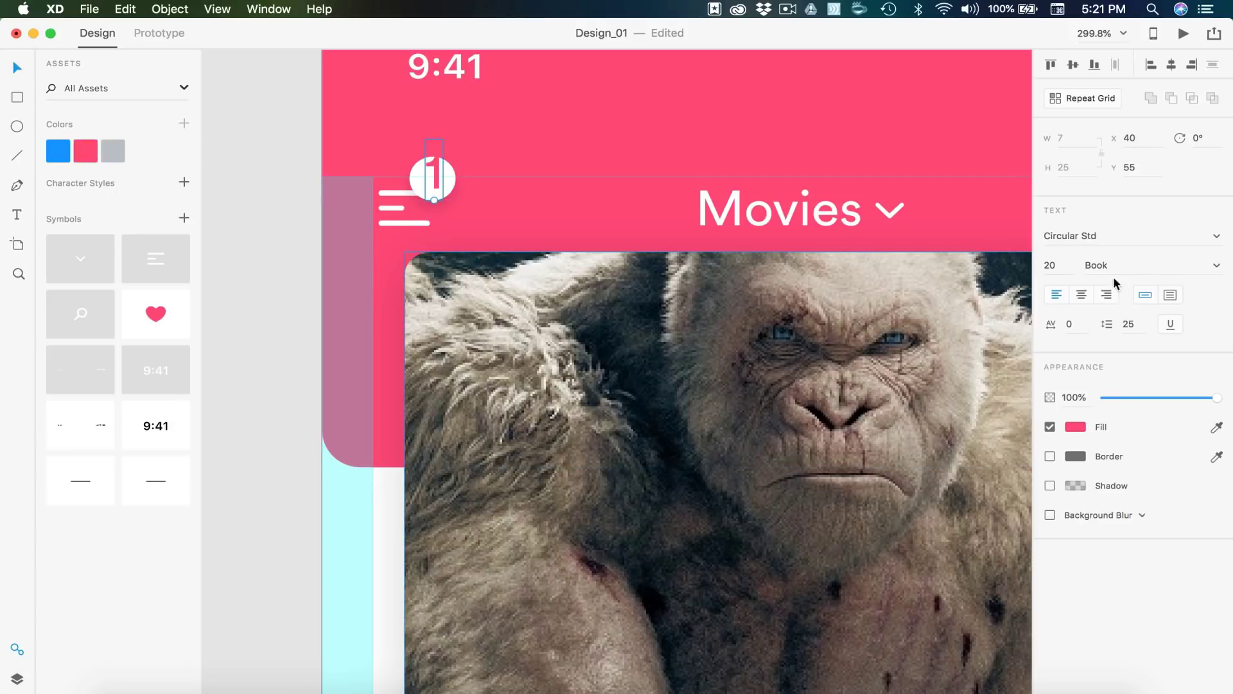
Step: Set the badge number's font size to 14 and centre it inside the circle
{"action": "left_click", "coordinate": [1068, 265]}
{"action": "type", "text": "14"}
{"action": "key", "text": "Return"}
{"action": "scroll", "coordinate": [427, 193], "scroll_direction": "up", "scroll_amount": 5}
{"action": "left_click_drag", "start_coordinate": [442, 209], "coordinate": [444, 213]}
Step: Copy the circle and its number from the Swipe Up artboard to the same position on the Heart artboard
{"action": "scroll", "coordinate": [444, 214], "scroll_direction": "down", "scroll_amount": 7}
{"action": "left_click", "coordinate": [481, 211], "text": "shift"}
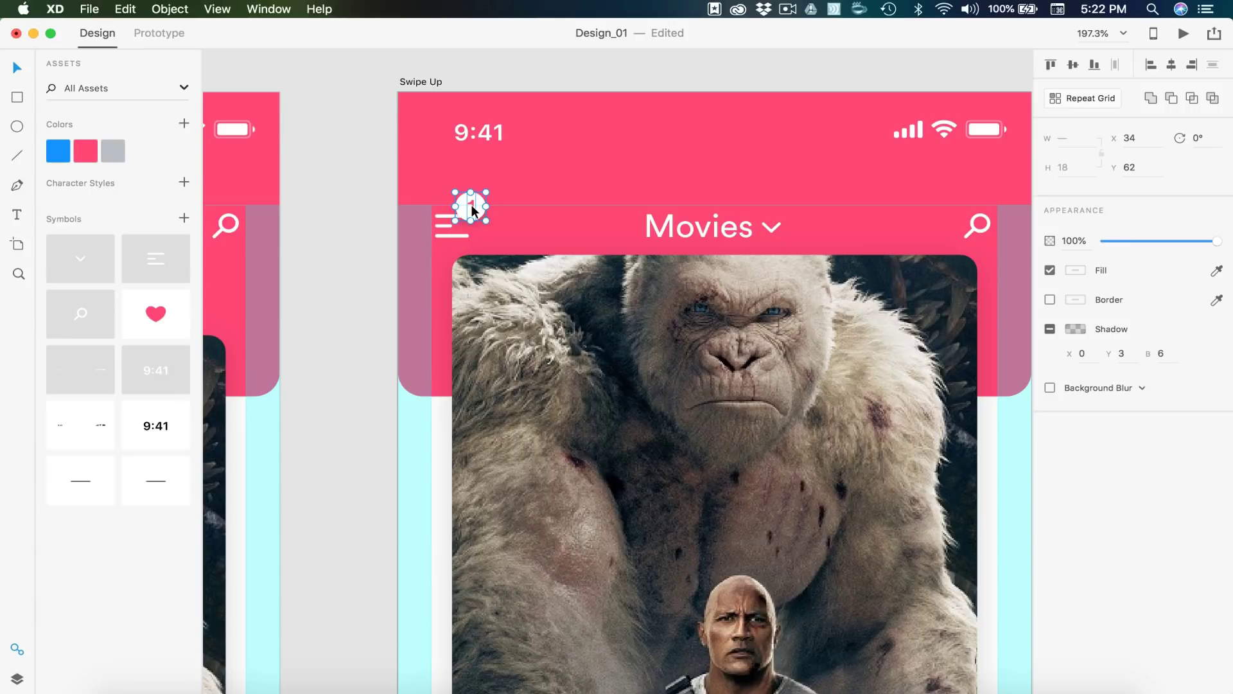
{"action": "scroll", "coordinate": [472, 209], "scroll_direction": "down", "scroll_amount": 6}
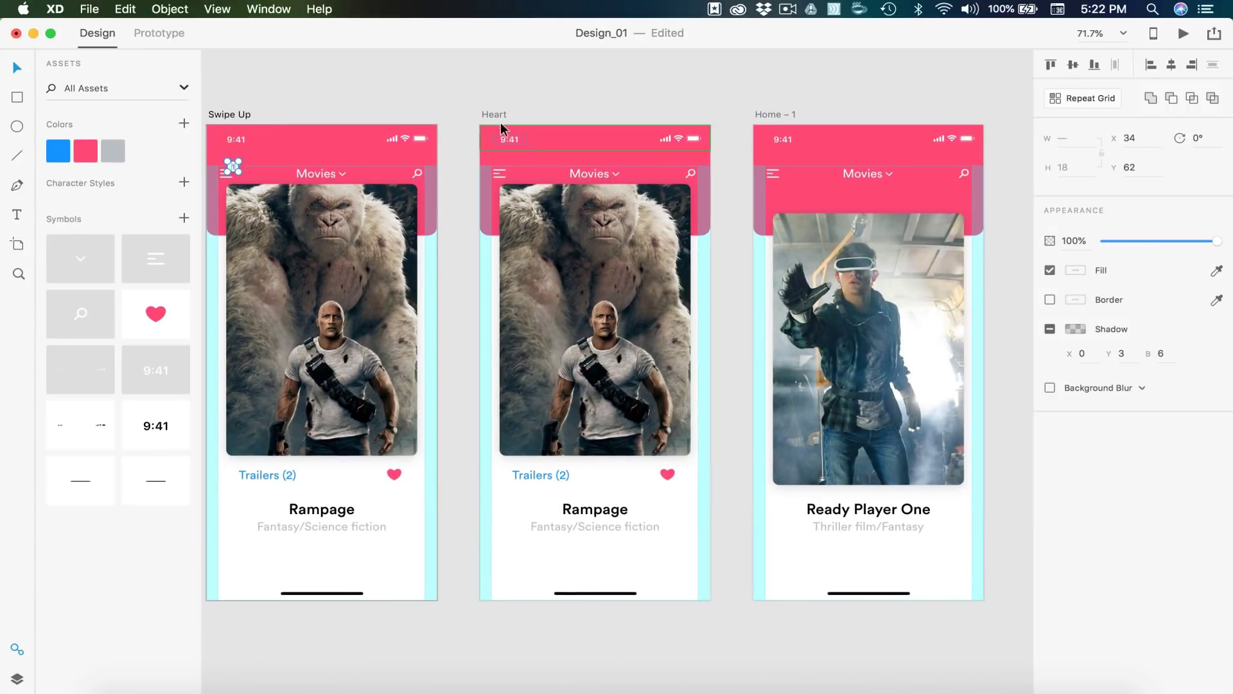
{"action": "left_click", "coordinate": [486, 116]}
{"action": "key", "text": "super+v"}
{"action": "left_click", "coordinate": [454, 96]}
Step: Hide the layout grids on all artboards
{"action": "scroll", "coordinate": [462, 147], "scroll_direction": "up", "scroll_amount": 2}
{"action": "scroll", "coordinate": [465, 147], "scroll_direction": "up", "scroll_amount": 3}
{"action": "key", "text": "shift+super+apostrophe"}
{"action": "scroll", "coordinate": [559, 271], "scroll_direction": "down", "scroll_amount": 6}
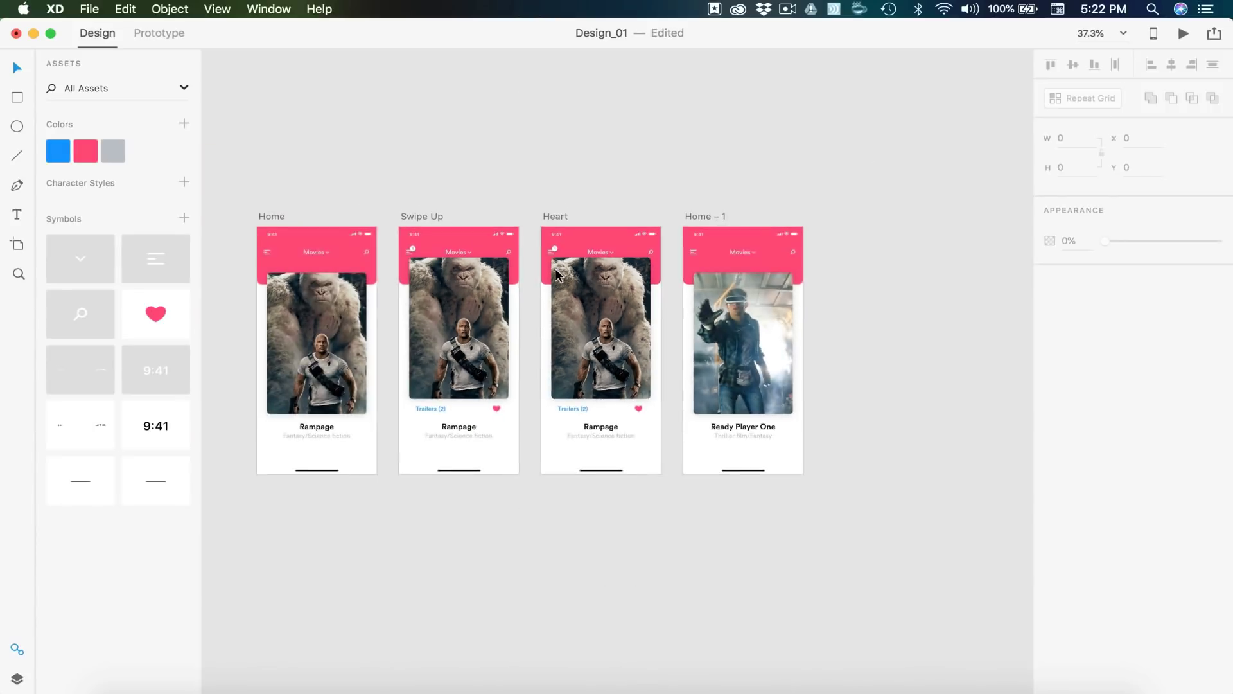
Step: Select all four artboards together and check their layout grid setting
{"action": "scroll", "coordinate": [561, 274], "scroll_direction": "left", "scroll_amount": 2}
{"action": "left_click_drag", "start_coordinate": [289, 163], "coordinate": [813, 206]}
{"action": "left_click", "coordinate": [771, 204]}
{"action": "left_click", "coordinate": [614, 202], "text": "shift"}
{"action": "left_click", "coordinate": [476, 203], "text": "shift"}
{"action": "left_click", "coordinate": [328, 203], "text": "shift"}
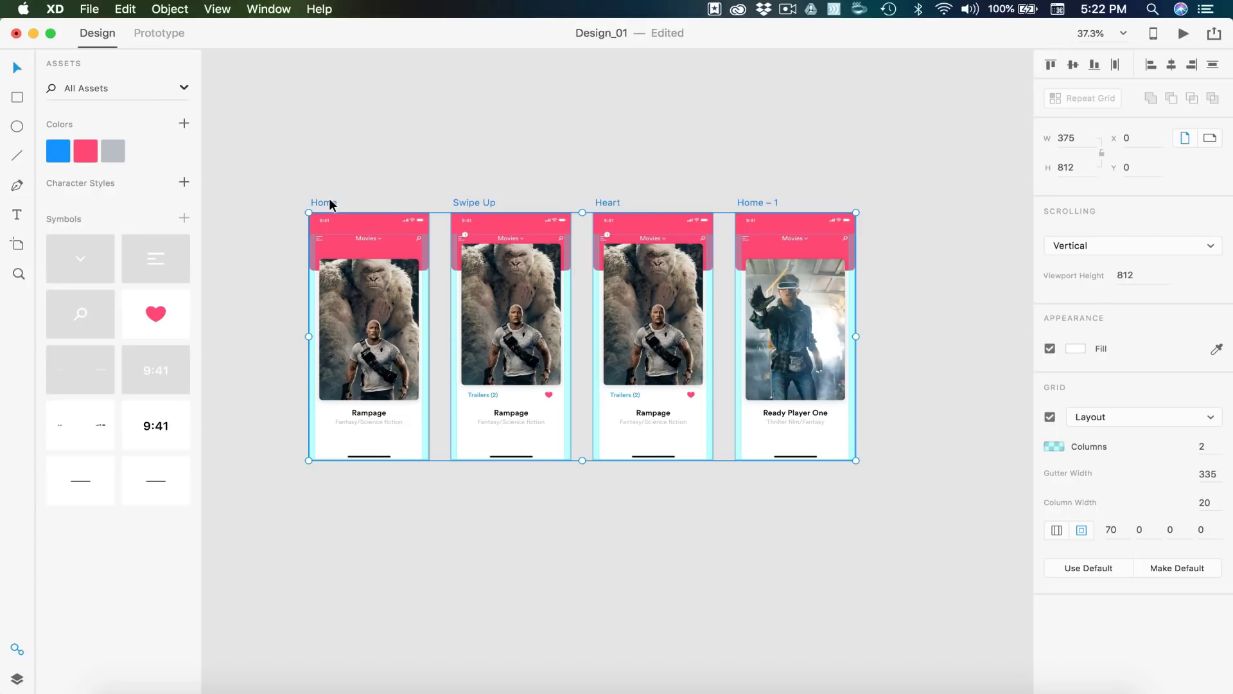
{"action": "left_click", "coordinate": [928, 380]}
Step: Rename the Home – 1 artboard "Page Two"
{"action": "scroll", "coordinate": [927, 380], "scroll_direction": "up", "scroll_amount": 2}
{"action": "scroll", "coordinate": [735, 171], "scroll_direction": "up", "scroll_amount": 3}
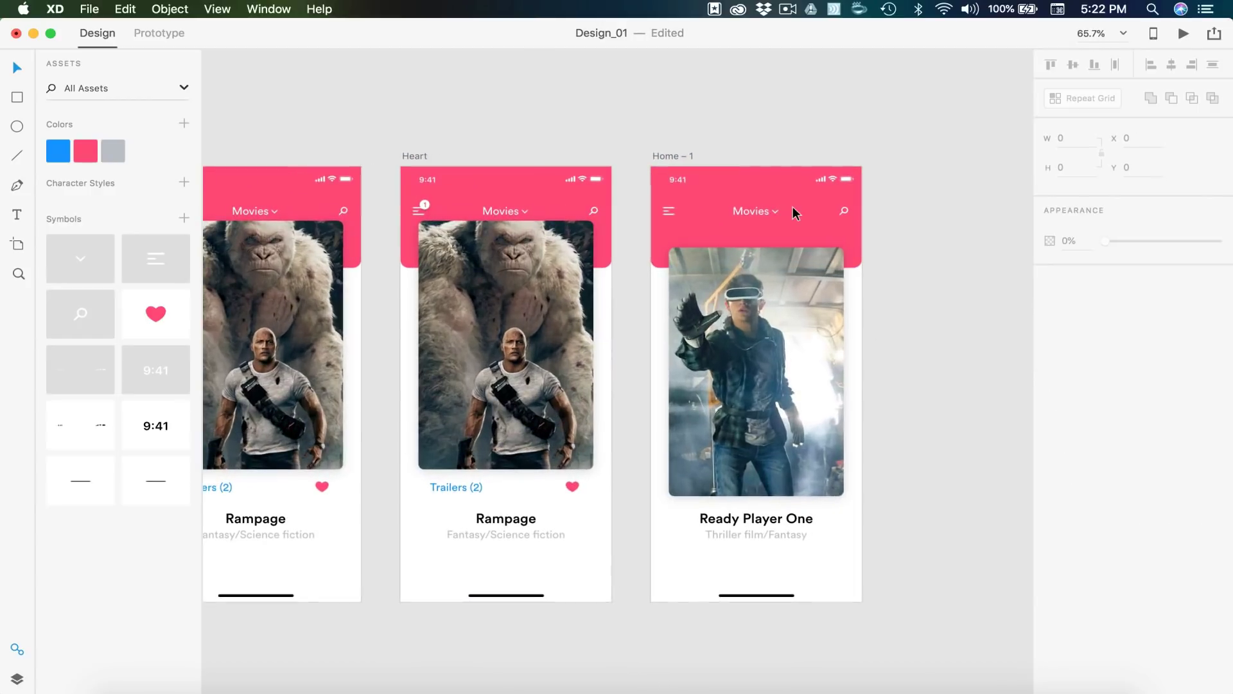
{"action": "left_click", "coordinate": [668, 157]}
{"action": "double_click", "coordinate": [667, 154]}
{"action": "type", "text": "Page Two"}
{"action": "key", "text": "Return"}
{"action": "left_click", "coordinate": [628, 130]}
Step: Review the four artboards side by side and save the document
{"action": "scroll", "coordinate": [630, 134], "scroll_direction": "down", "scroll_amount": 3}
{"action": "scroll", "coordinate": [630, 138], "scroll_direction": "left", "scroll_amount": 2}
{"action": "scroll", "coordinate": [630, 137], "scroll_direction": "up", "scroll_amount": 1}
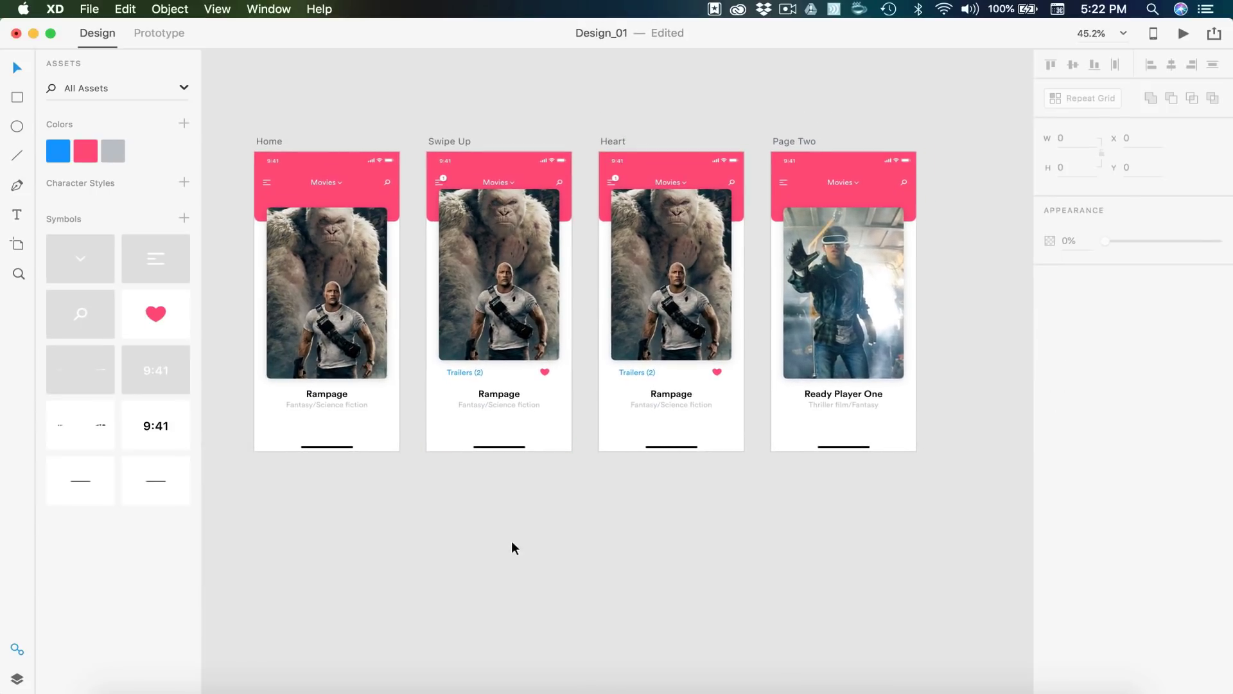
{"action": "scroll", "coordinate": [618, 457], "scroll_direction": "up", "scroll_amount": 2}
{"action": "scroll", "coordinate": [619, 470], "scroll_direction": "down", "scroll_amount": 3}
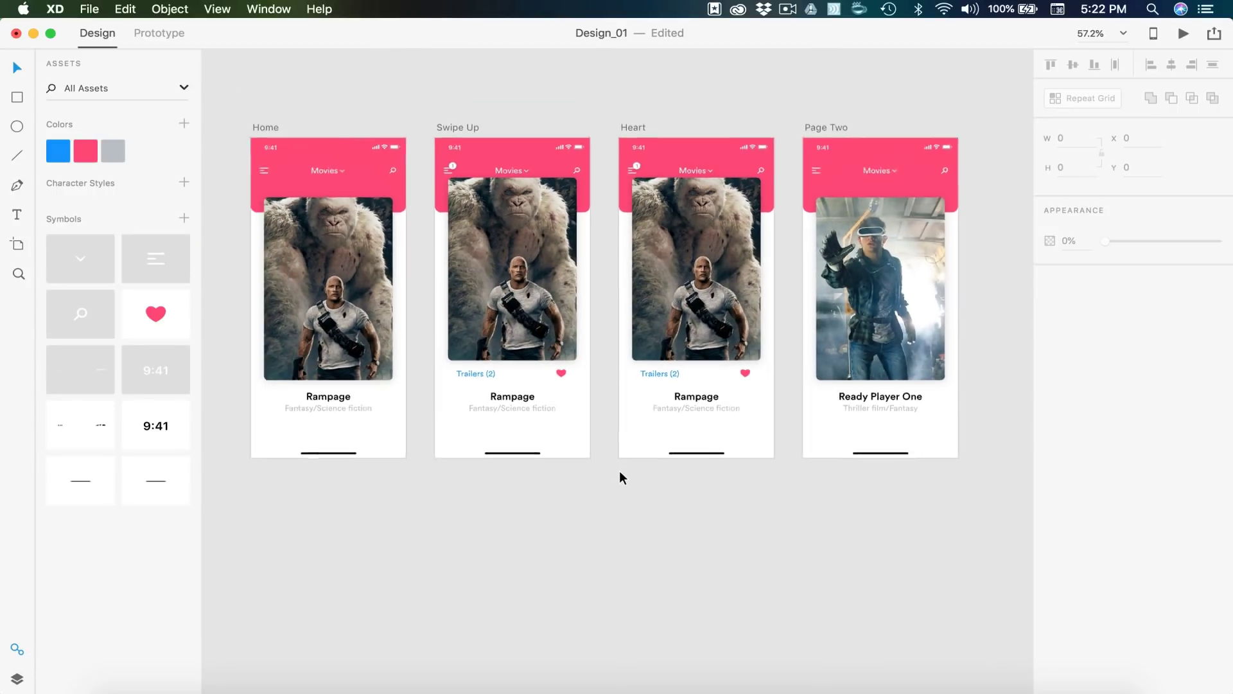
{"action": "key", "text": "super+s"}
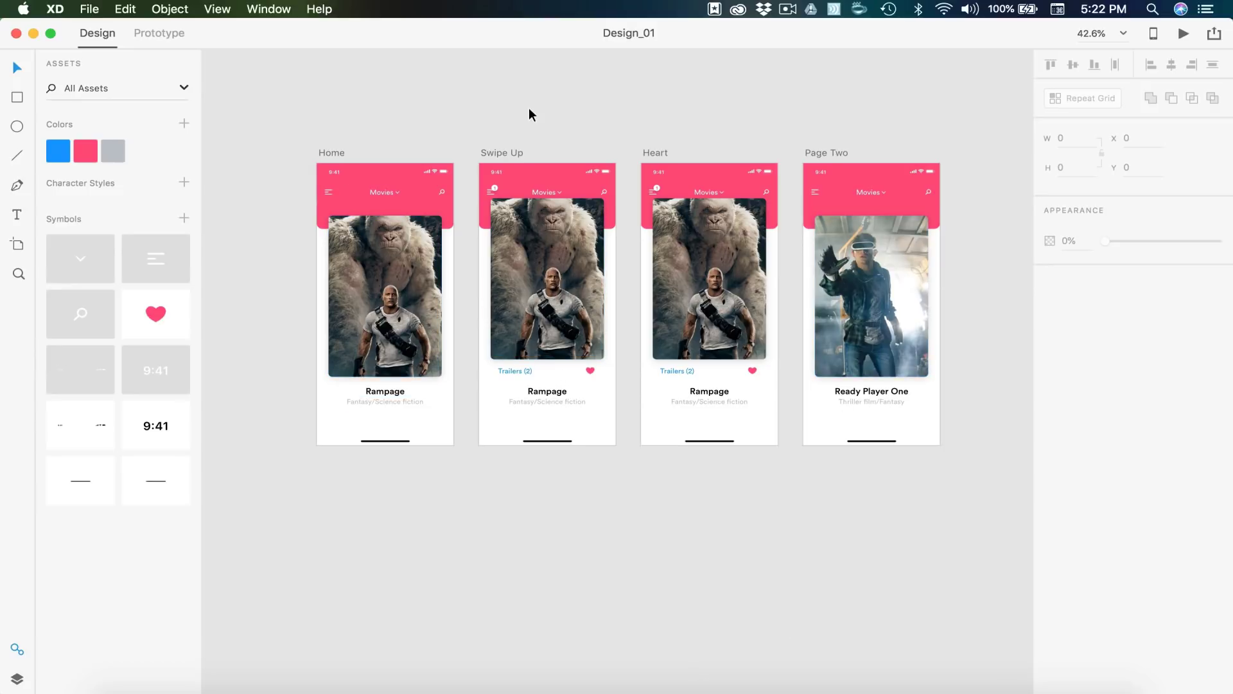
Step: Ungroup the heart symbol on the Swipe Up artboard and fill its heart shape with the grey asset colour
{"action": "scroll", "coordinate": [597, 379], "scroll_direction": "up", "scroll_amount": 3}
{"action": "scroll", "coordinate": [594, 378], "scroll_direction": "up", "scroll_amount": 3}
{"action": "left_click", "coordinate": [584, 365]}
{"action": "key", "text": "super+shift+g"}
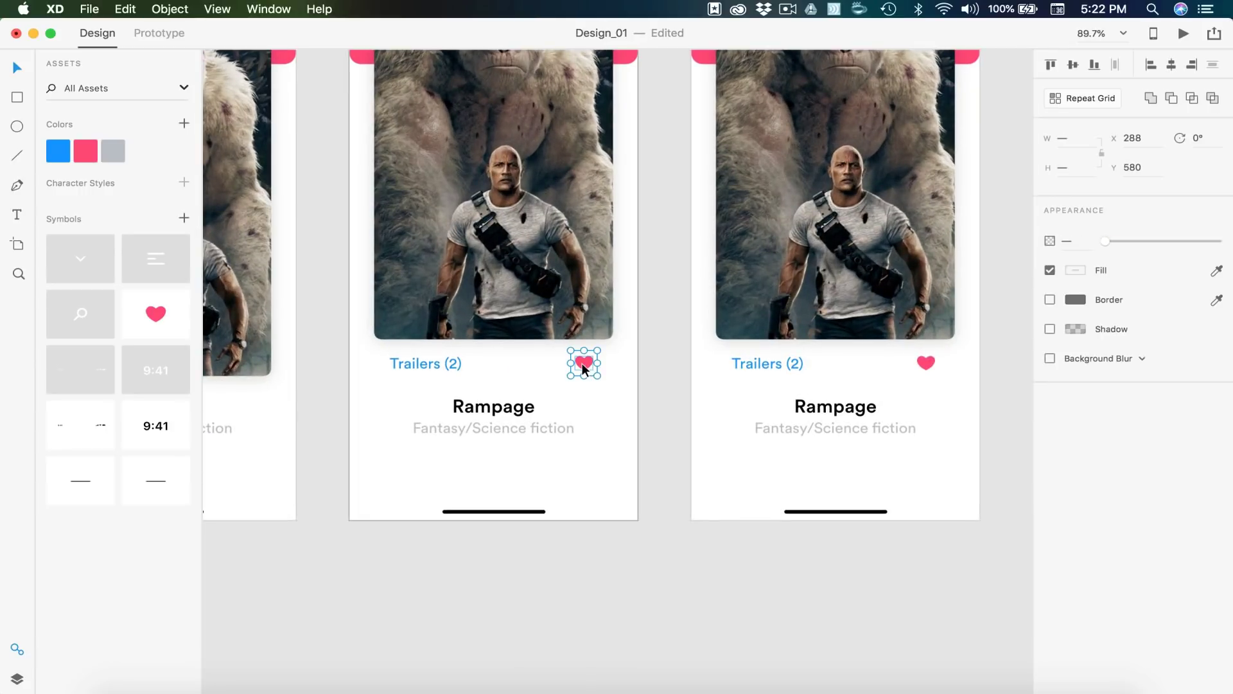
{"action": "key", "text": "super+shift+g"}
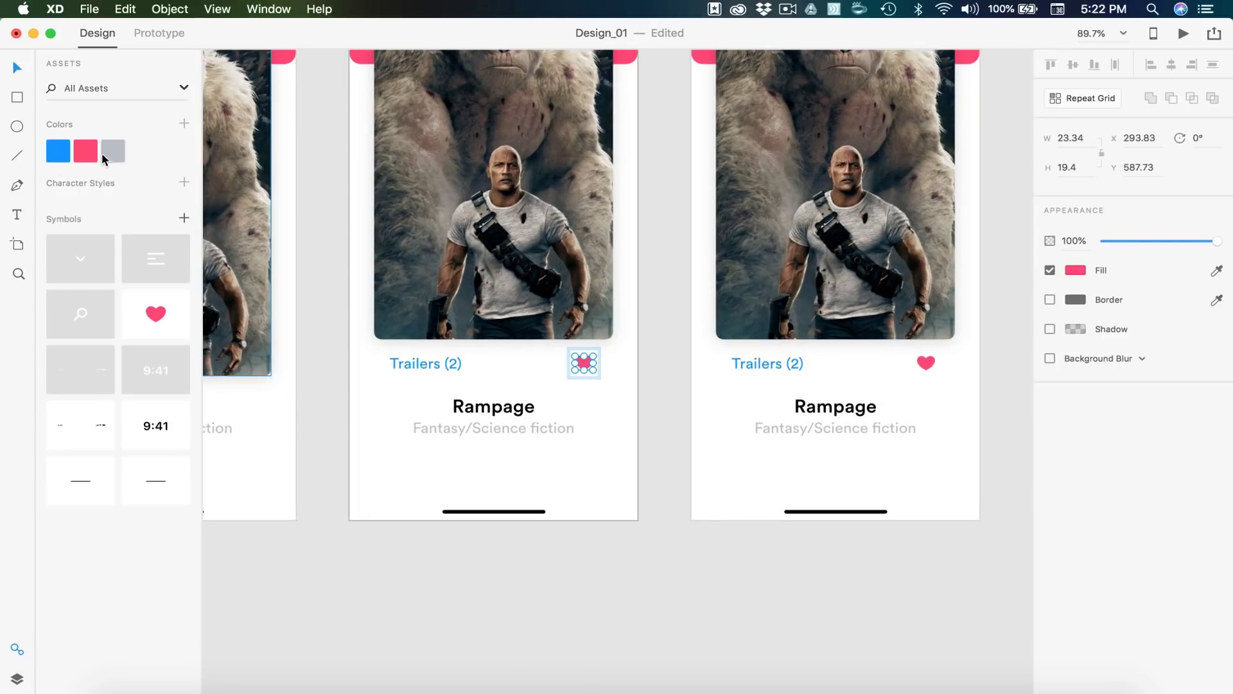
{"action": "left_click", "coordinate": [108, 158]}
{"action": "left_click", "coordinate": [580, 579]}
{"action": "key", "text": "super+0"}
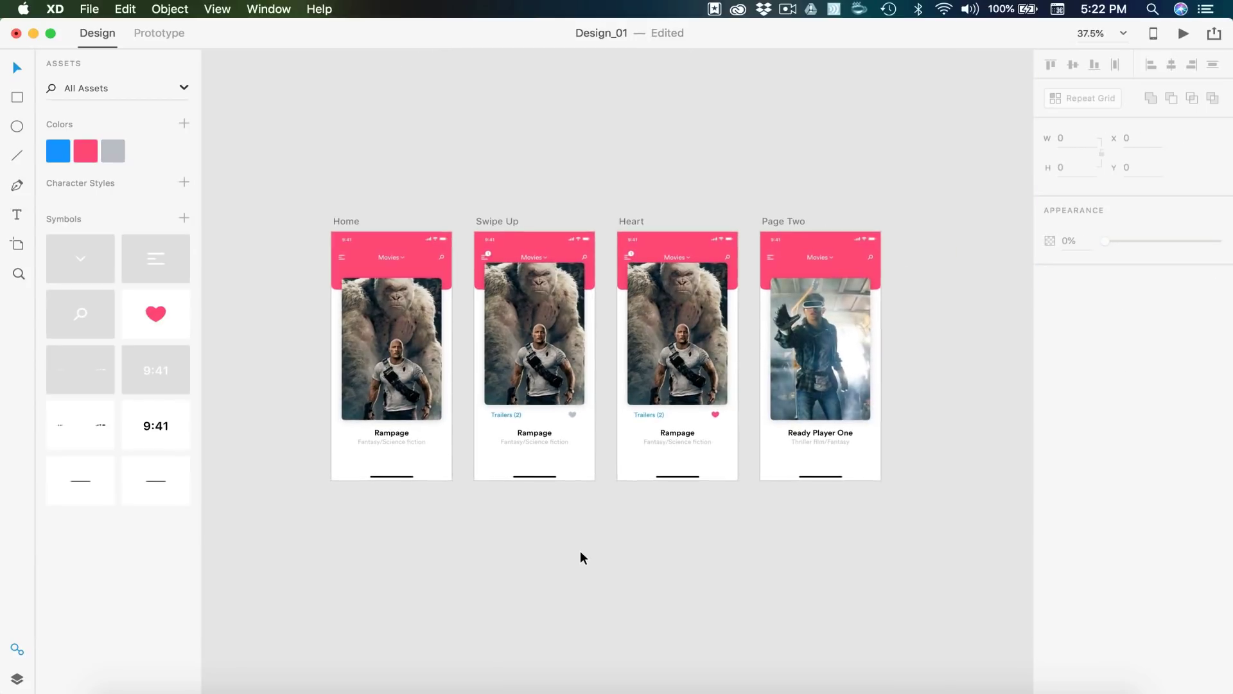